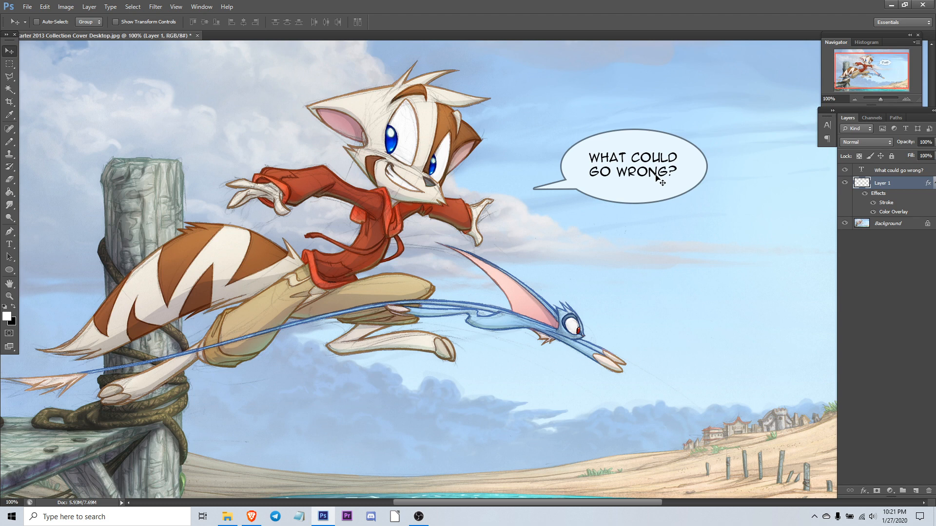
Step: Examine the speech bubble's existing text by selecting it with the Type tool
{"action": "left_click", "coordinate": [10, 229]}
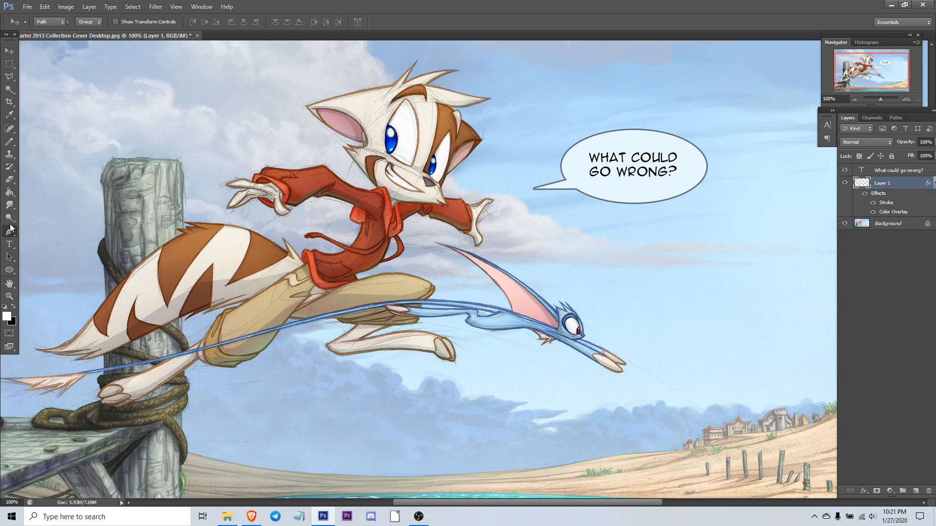
{"action": "left_click", "coordinate": [10, 241]}
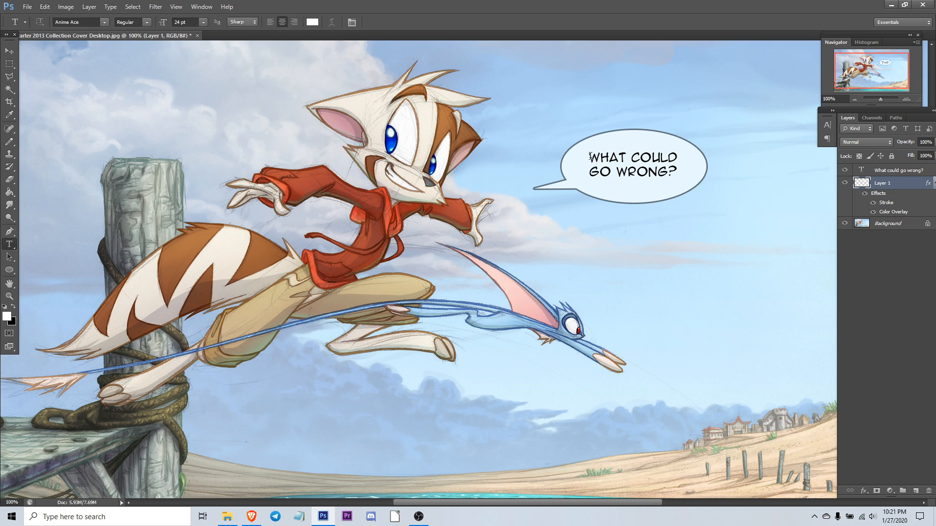
{"action": "left_click_drag", "start_coordinate": [590, 157], "coordinate": [731, 202]}
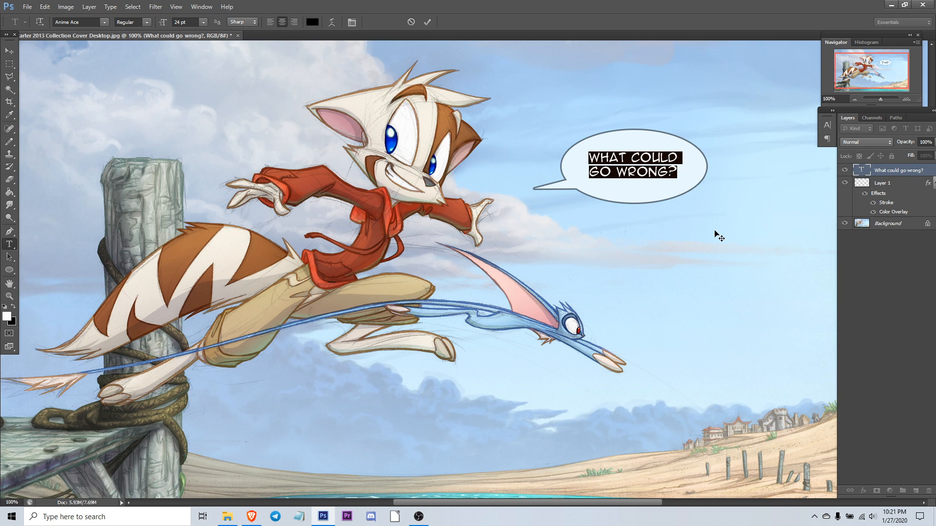
{"action": "left_click", "coordinate": [9, 50]}
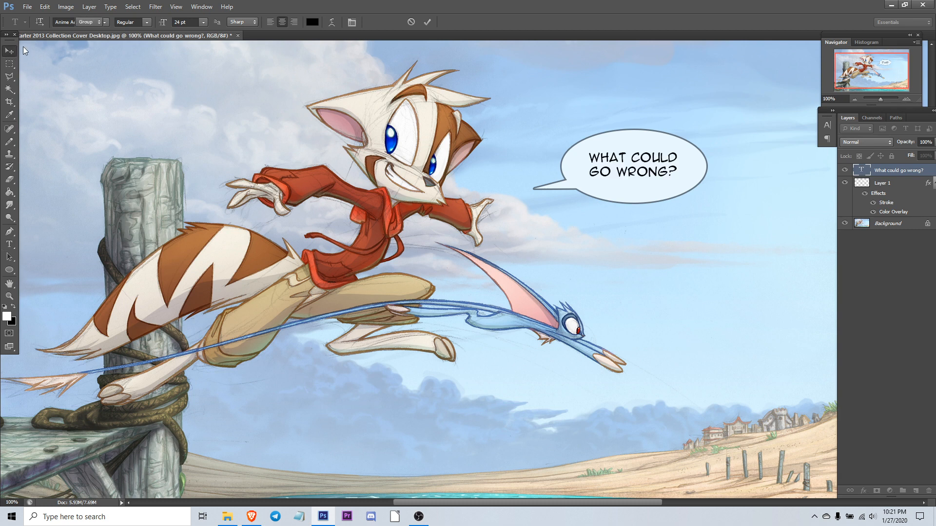
{"action": "left_click", "coordinate": [9, 244]}
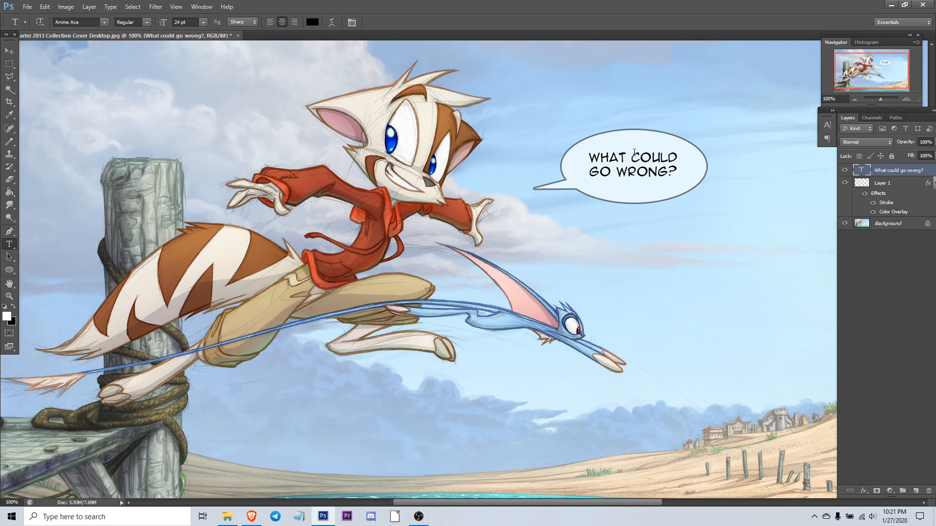
{"action": "left_click", "coordinate": [10, 51]}
{"action": "left_click", "coordinate": [9, 245]}
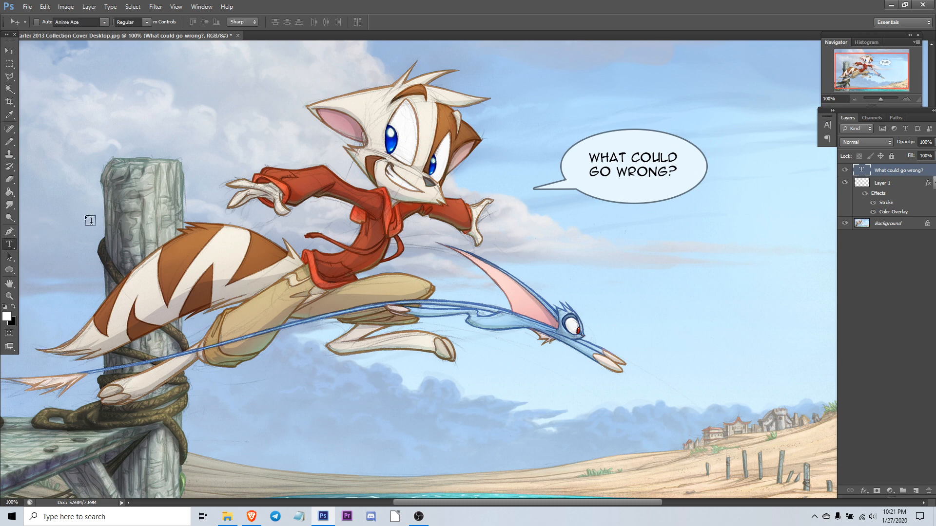
{"action": "left_click", "coordinate": [667, 165]}
{"action": "left_click", "coordinate": [676, 173]}
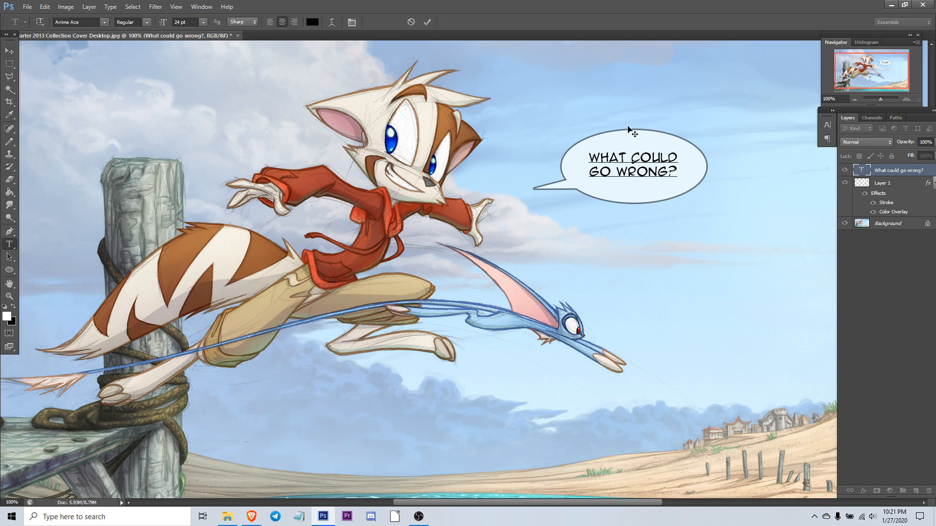
{"action": "left_click", "coordinate": [7, 49]}
Step: Draw a white ellipse about 378 by 168 px below the existing speech bubble, above Layer 1
{"action": "left_click", "coordinate": [10, 269]}
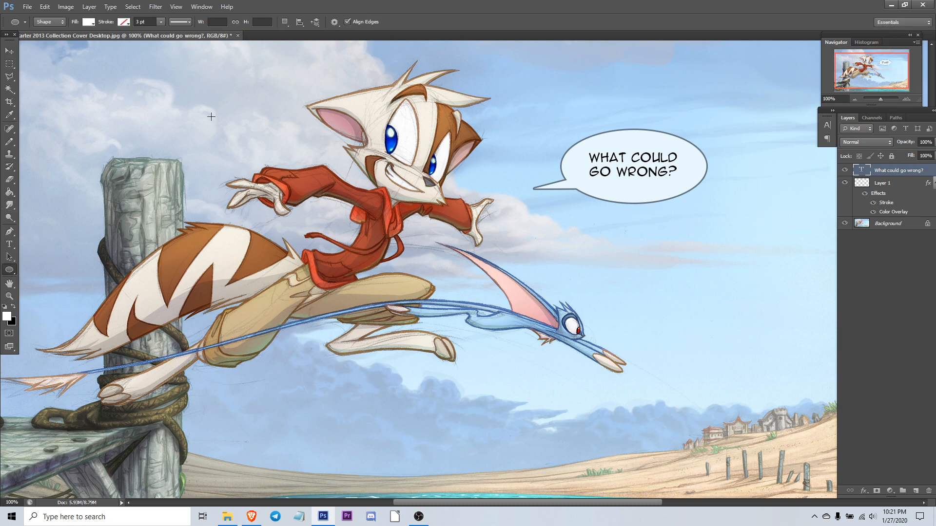
{"action": "left_click", "coordinate": [887, 188]}
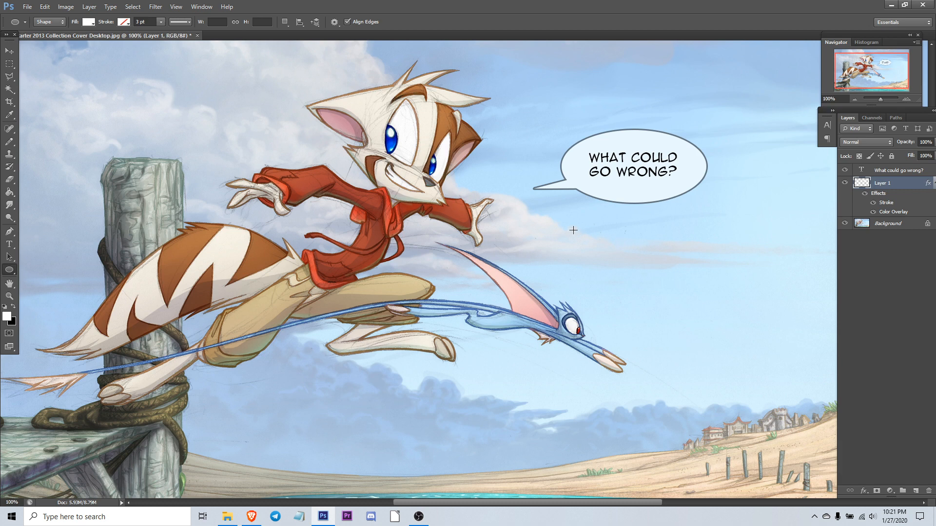
{"action": "left_click_drag", "start_coordinate": [573, 230], "coordinate": [757, 314]}
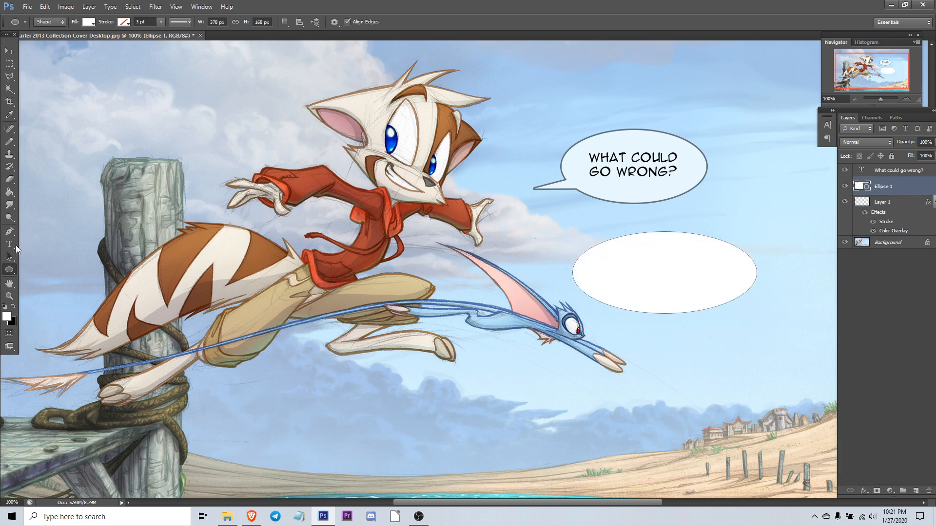
Step: Add a new empty layer beneath the ellipse and merge the ellipse down into it
{"action": "left_click", "coordinate": [894, 211]}
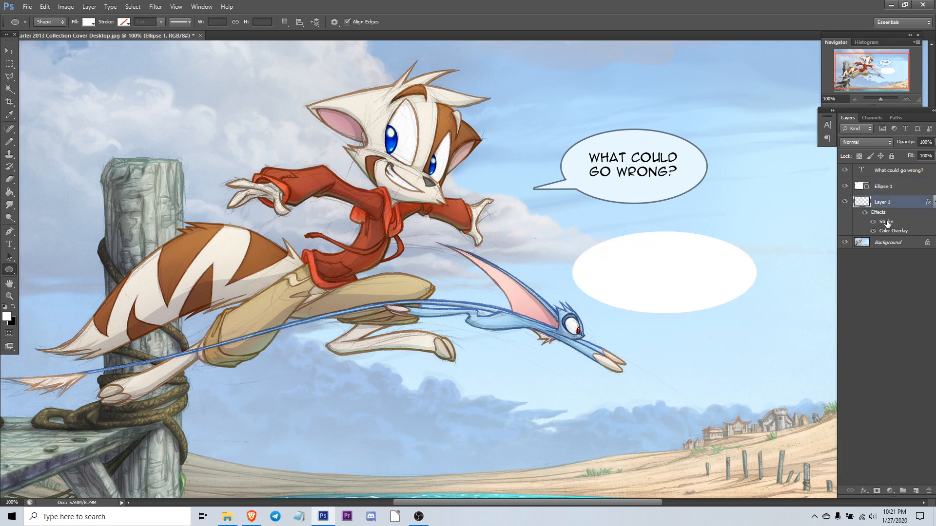
{"action": "left_click", "coordinate": [915, 489]}
{"action": "left_click", "coordinate": [878, 191]}
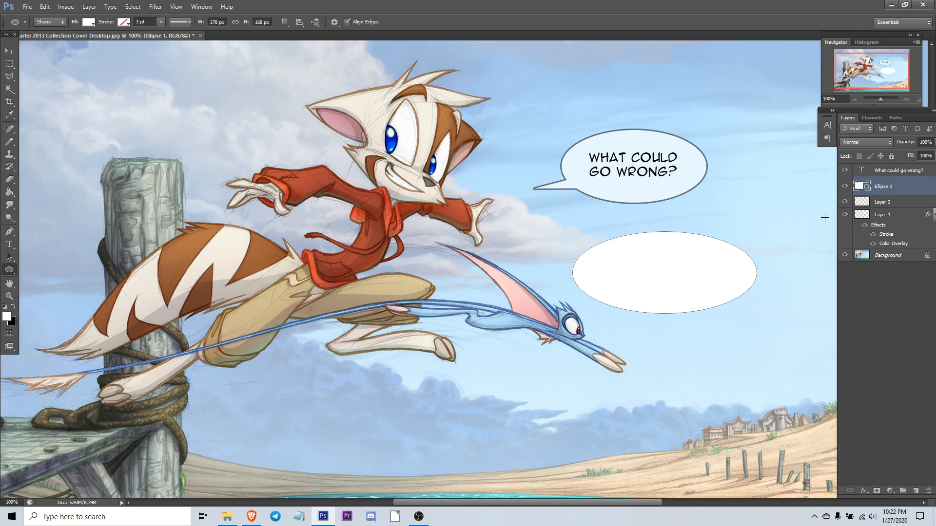
{"action": "key", "text": "ctrl+e"}
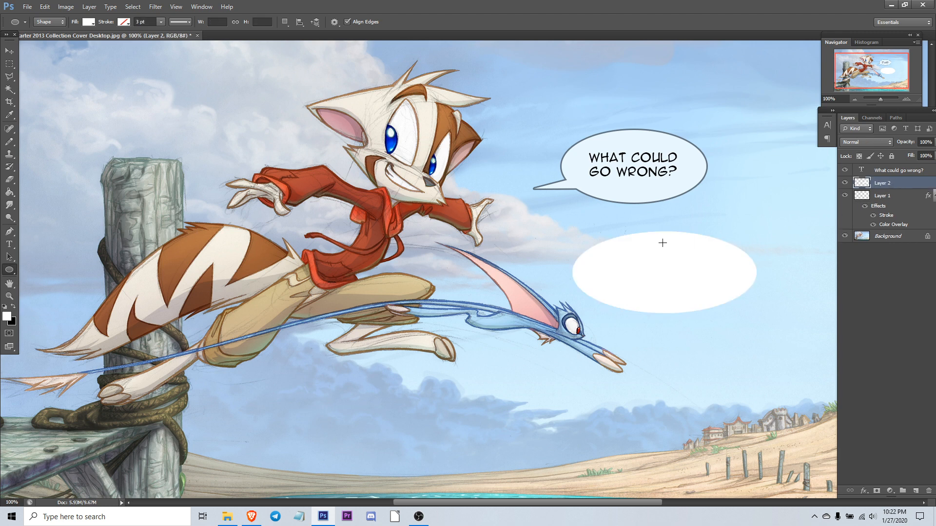
Step: Give the new bubble layer a 3 px outside Stroke coloured 67819c, sampled from the sky
{"action": "double_click", "coordinate": [908, 190]}
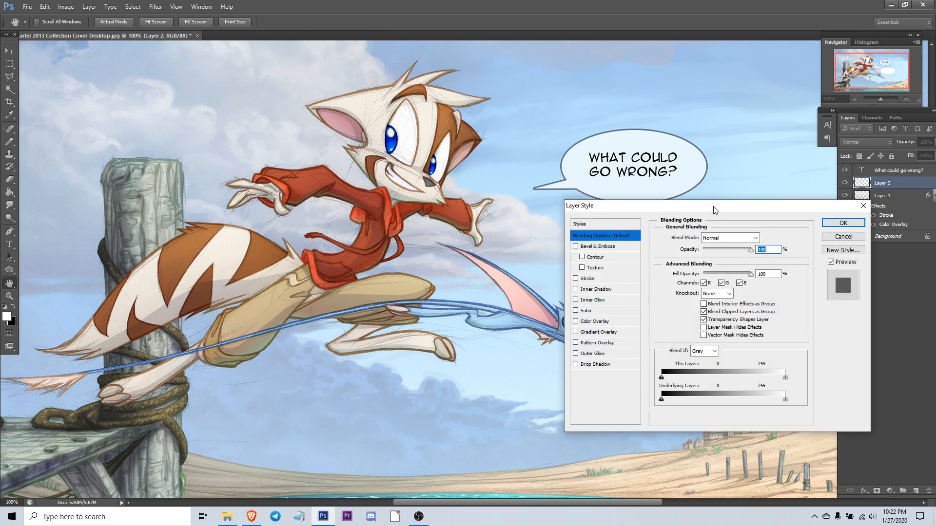
{"action": "left_click_drag", "start_coordinate": [713, 207], "coordinate": [307, 136]}
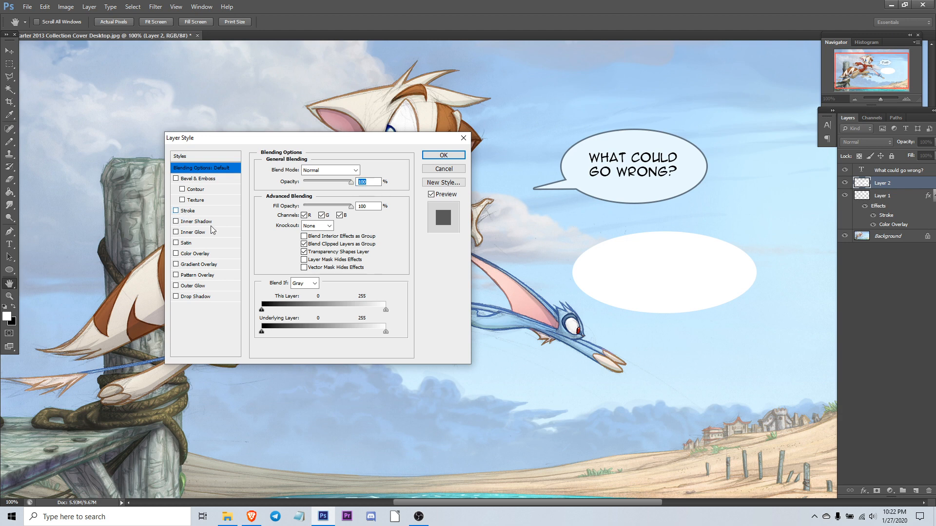
{"action": "left_click", "coordinate": [189, 210]}
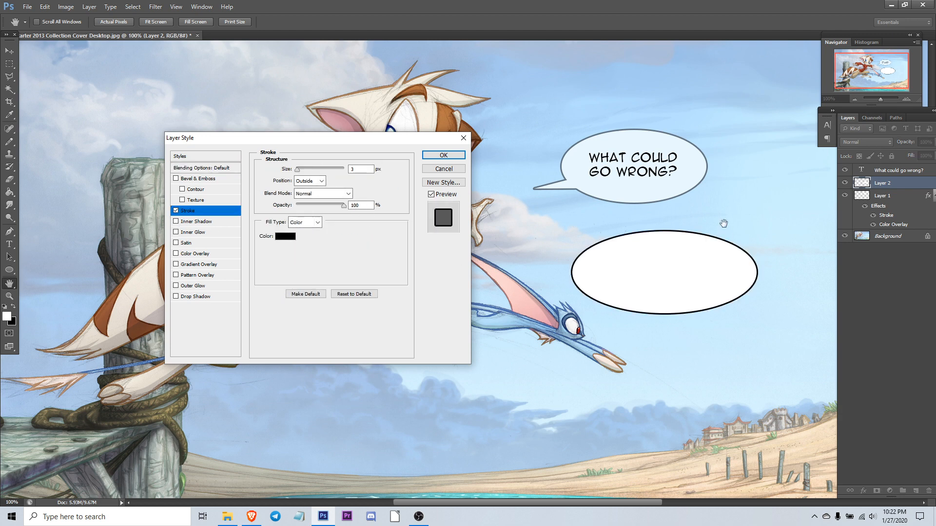
{"action": "left_click", "coordinate": [286, 241]}
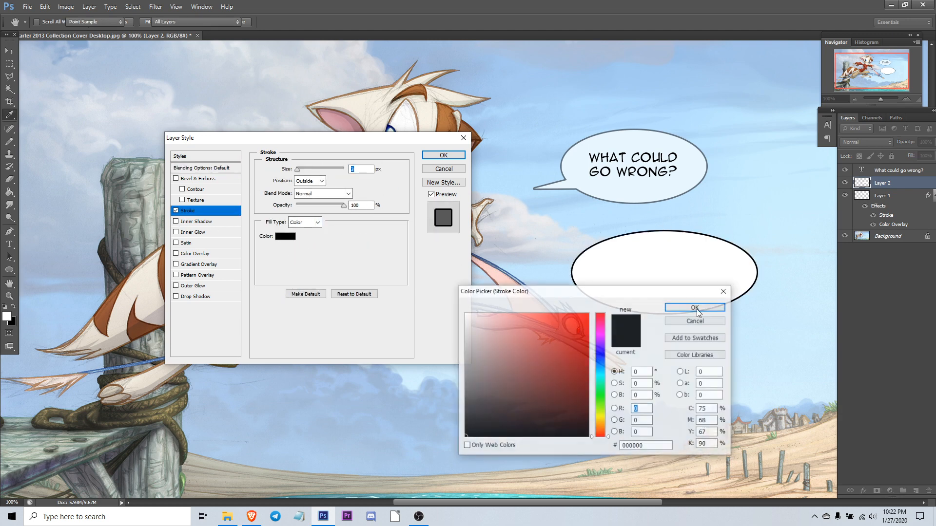
{"action": "mouse_move", "coordinate": [654, 296]}
{"action": "left_mouse_down"}
{"action": "mouse_move", "coordinate": [535, 286]}
{"action": "mouse_move", "coordinate": [428, 249]}
{"action": "left_mouse_up"}
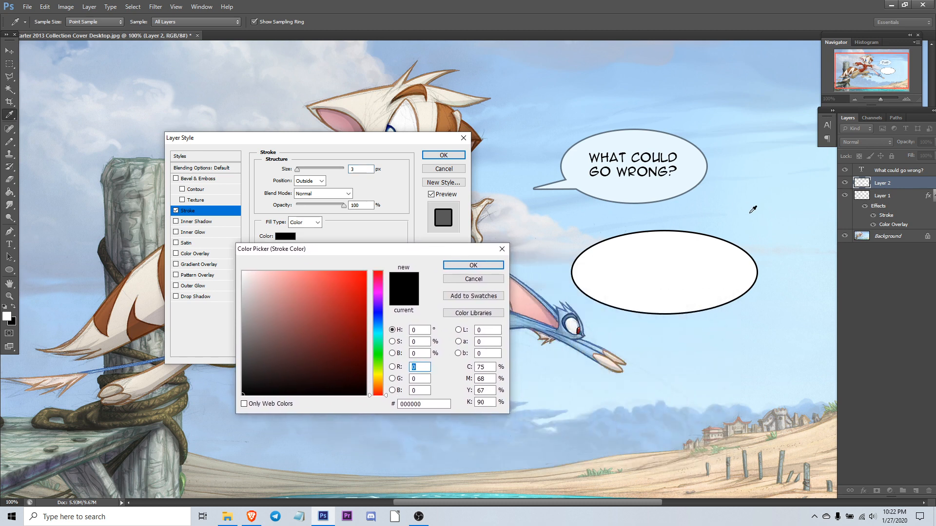
{"action": "left_click", "coordinate": [366, 429]}
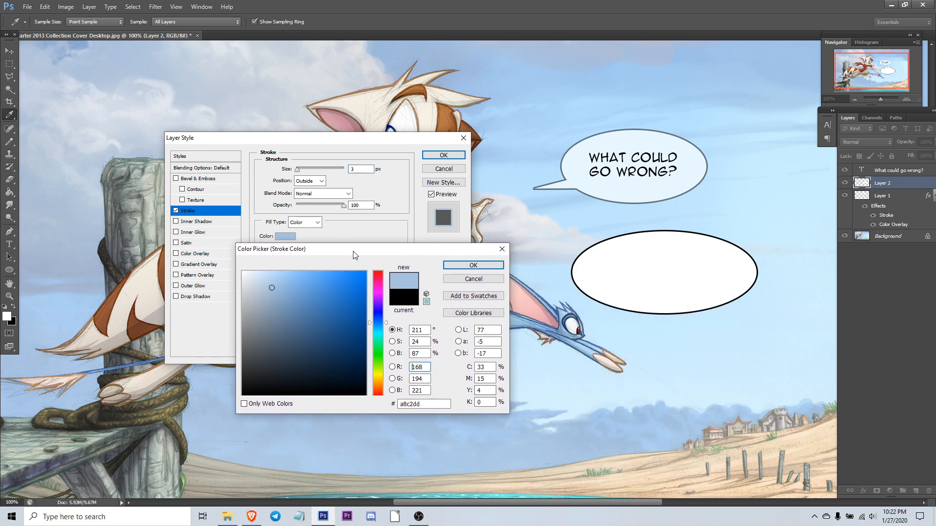
{"action": "left_click_drag", "start_coordinate": [270, 304], "coordinate": [295, 319]}
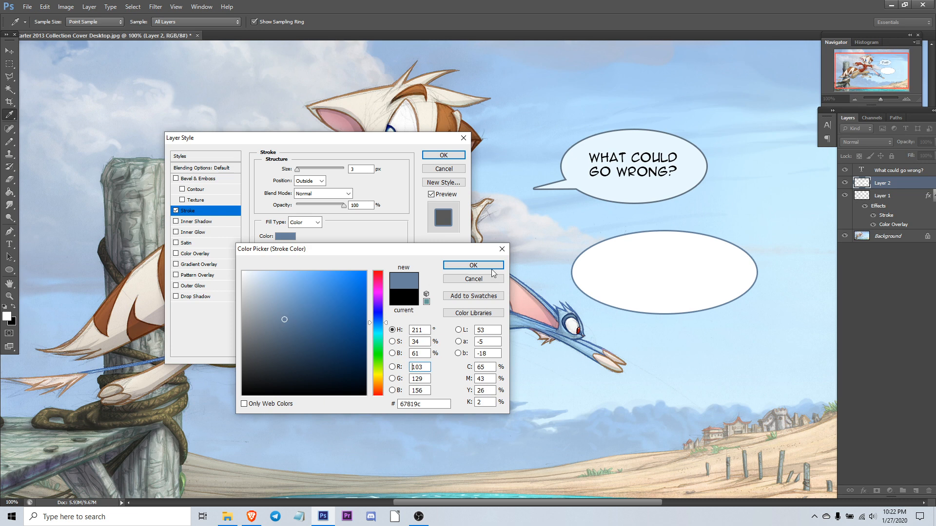
{"action": "left_click", "coordinate": [492, 268]}
{"action": "left_click", "coordinate": [444, 155]}
Step: Add a new empty layer above the bubble layer and switch to the Brush tool
{"action": "key", "text": "v"}
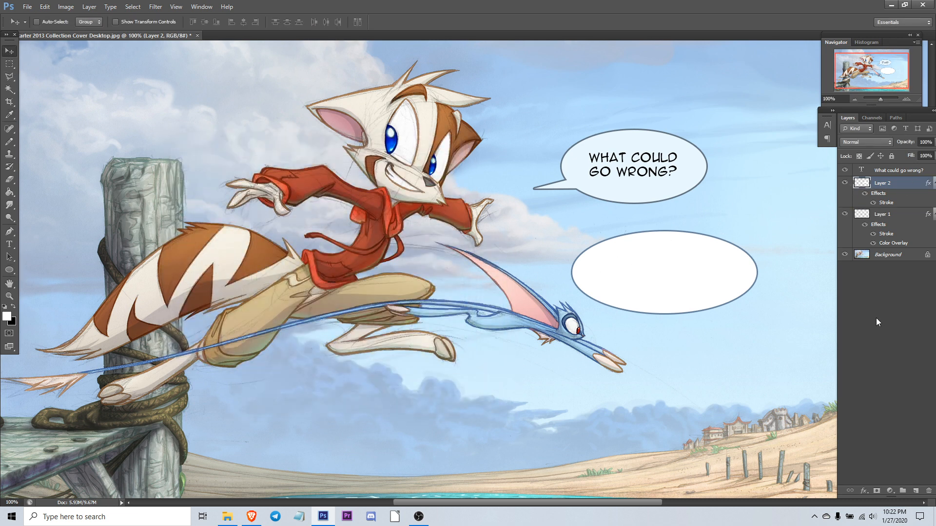
{"action": "left_click", "coordinate": [916, 491]}
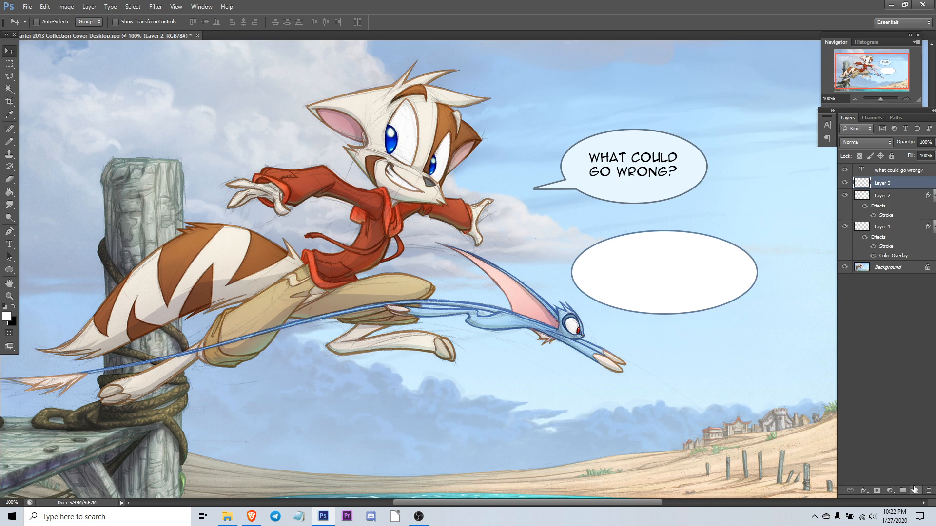
{"action": "left_click", "coordinate": [12, 143]}
{"action": "left_click", "coordinate": [80, 152]}
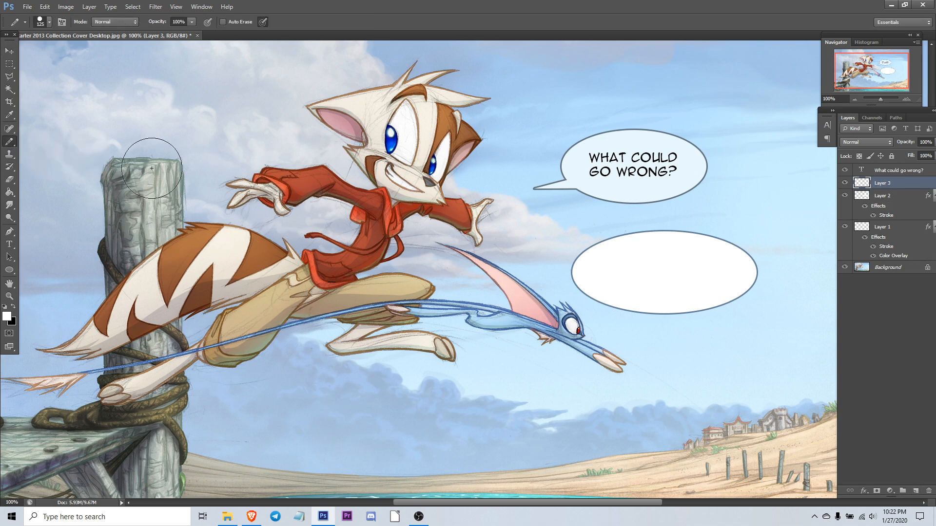
Step: Draw a polygonal lasso selection shaped like a tail pointing from the new bubble toward the upper left
{"action": "left_click", "coordinate": [10, 76]}
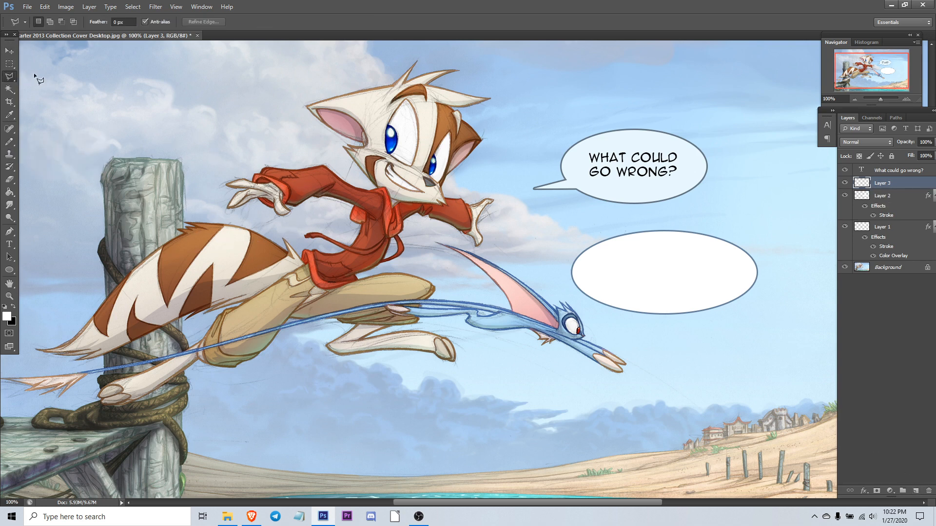
{"action": "left_click", "coordinate": [145, 22]}
{"action": "left_click", "coordinate": [551, 240]}
{"action": "left_click", "coordinate": [607, 260]}
{"action": "left_click", "coordinate": [594, 267]}
Step: Paint white inside the tail selection on the bubble layer and deselect
{"action": "key", "text": "b"}
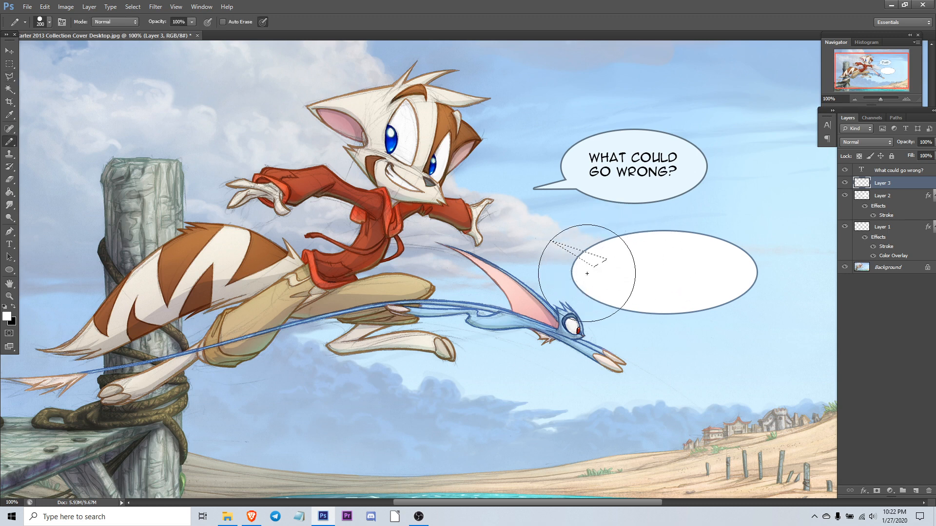
{"action": "left_click", "coordinate": [880, 197]}
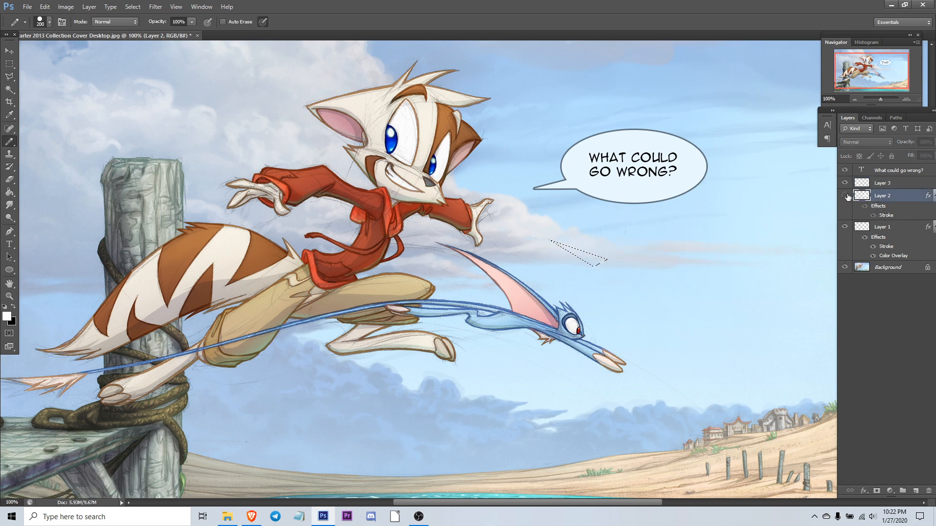
{"action": "left_click_drag", "start_coordinate": [561, 241], "coordinate": [661, 283]}
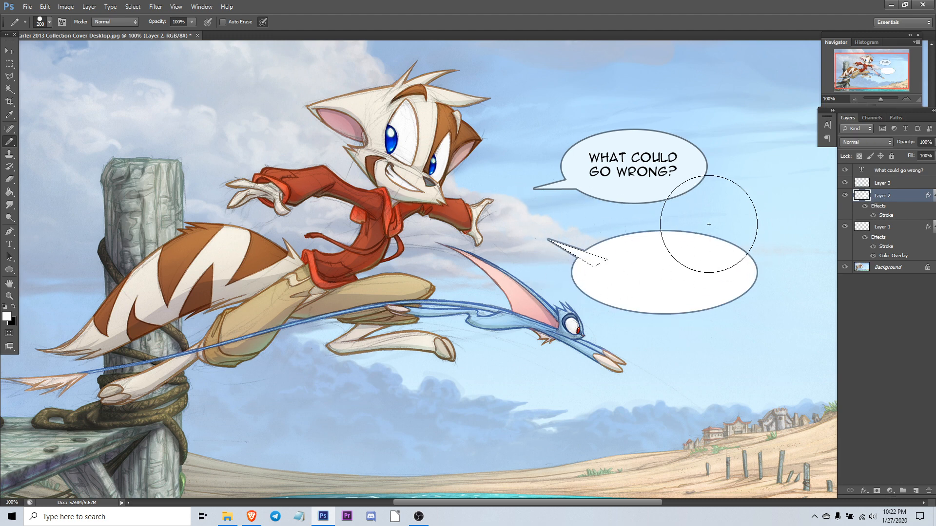
{"action": "key", "text": "ctrl+d"}
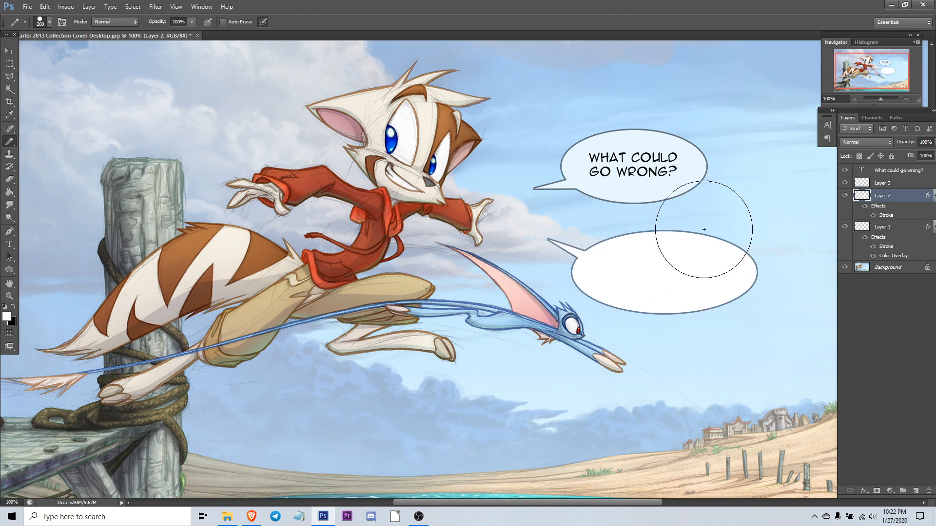
Step: Shrink the brush, then delete the new bubble's layer with its tail and stroke
{"action": "key", "text": "bracketleft"}
{"action": "key", "text": "bracketleft"}
{"action": "key", "text": "bracketleft"}
{"action": "key", "text": "bracketleft"}
{"action": "key", "text": "bracketleft"}
{"action": "key", "text": "bracketleft"}
{"action": "key", "text": "bracketleft"}
{"action": "key", "text": "bracketleft"}
{"action": "left_click_drag", "start_coordinate": [857, 200], "coordinate": [918, 490]}
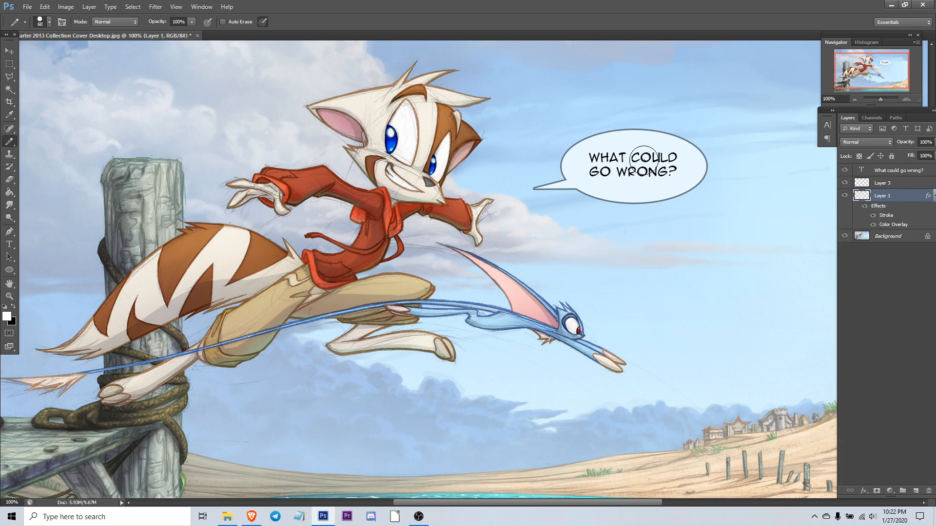
{"action": "left_click", "coordinate": [9, 51]}
{"action": "left_click", "coordinate": [9, 248]}
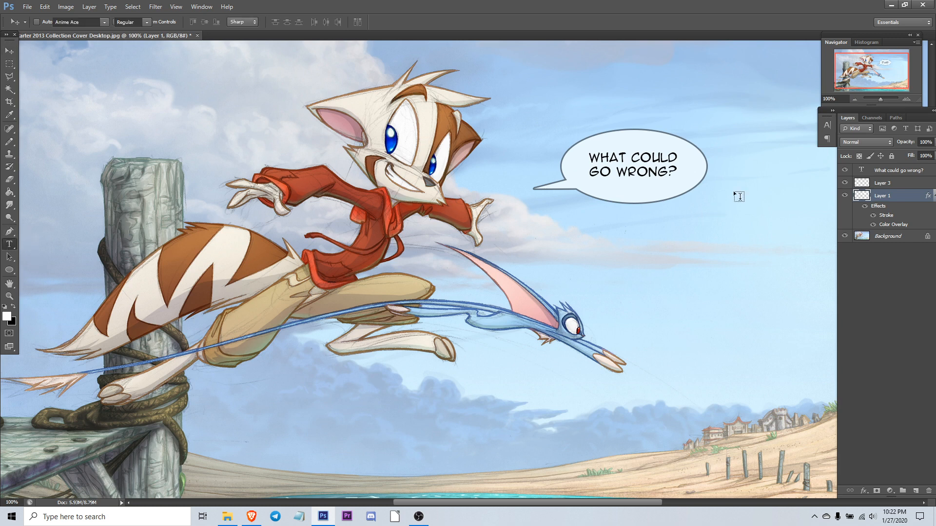
{"action": "left_click", "coordinate": [11, 53]}
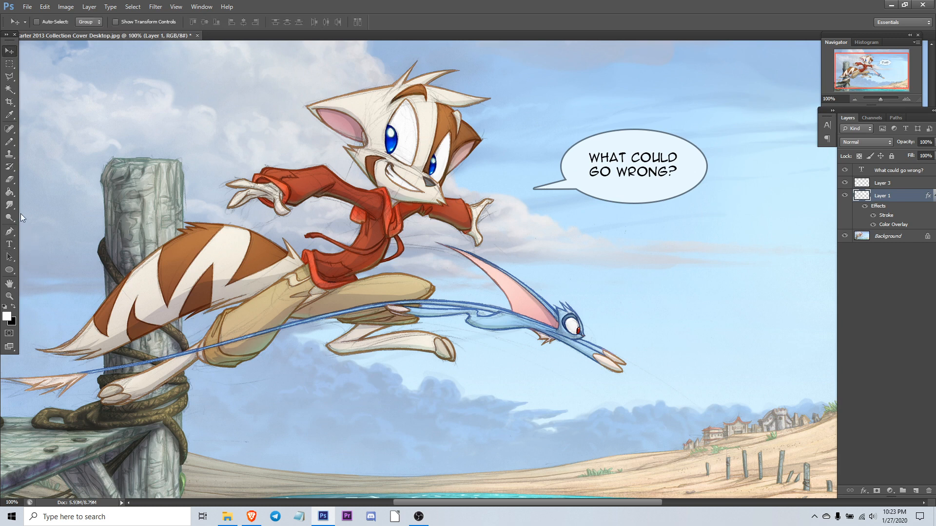
{"action": "left_click", "coordinate": [845, 196]}
{"action": "left_click", "coordinate": [845, 196]}
Step: Draw a large ellipse over the cat's head with the Ellipse tool, then delete its shape layer
{"action": "left_click", "coordinate": [9, 270]}
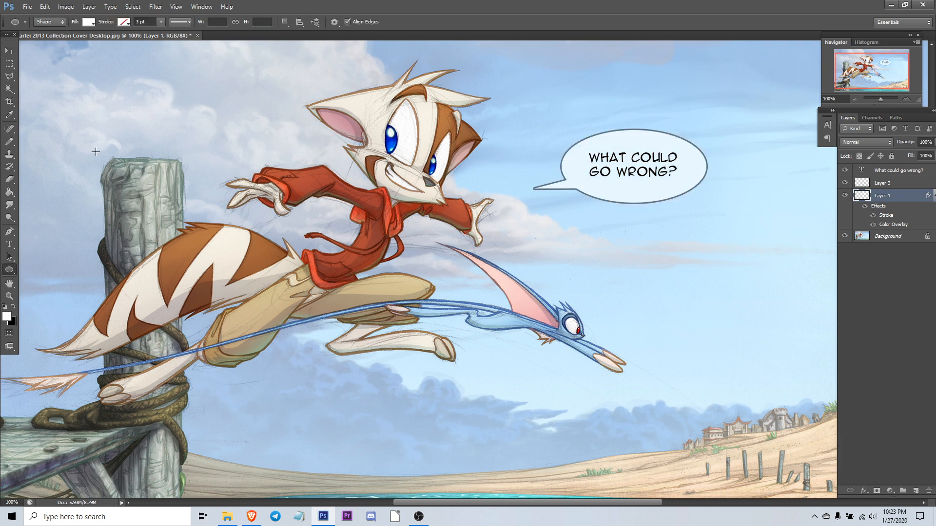
{"action": "left_click_drag", "start_coordinate": [123, 131], "coordinate": [434, 215]}
{"action": "key", "text": "v"}
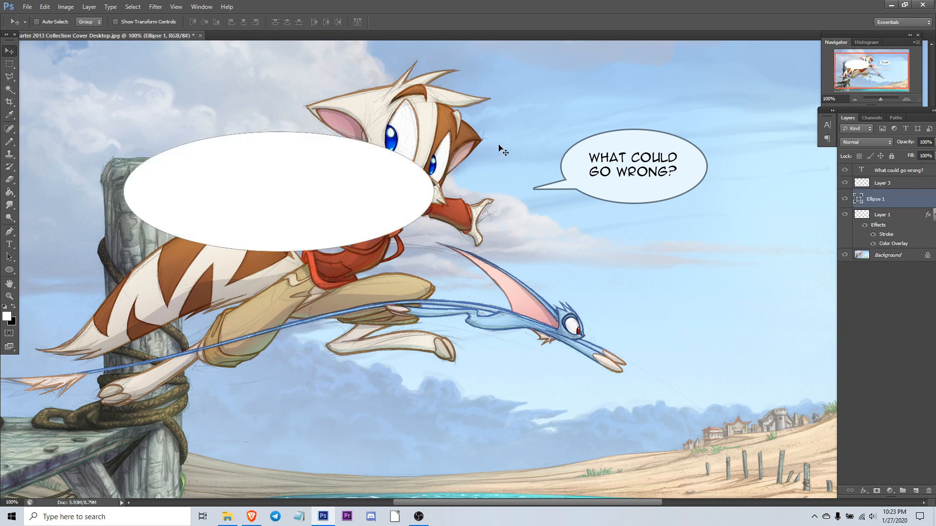
{"action": "left_click_drag", "start_coordinate": [858, 205], "coordinate": [930, 490]}
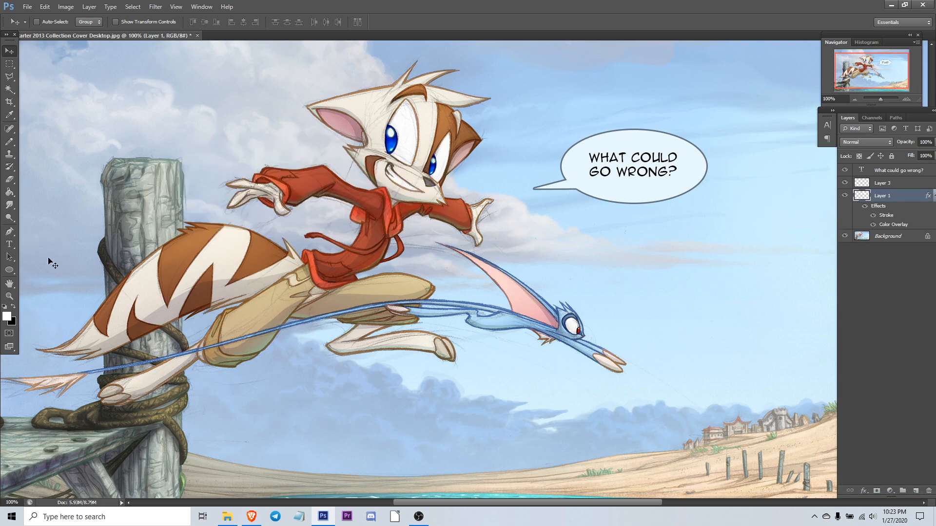
Step: Draw a rounded rectangle about 293 by 191 px below the bubble with the Rounded Rectangle tool, then delete its shape layer
{"action": "left_click", "coordinate": [10, 269]}
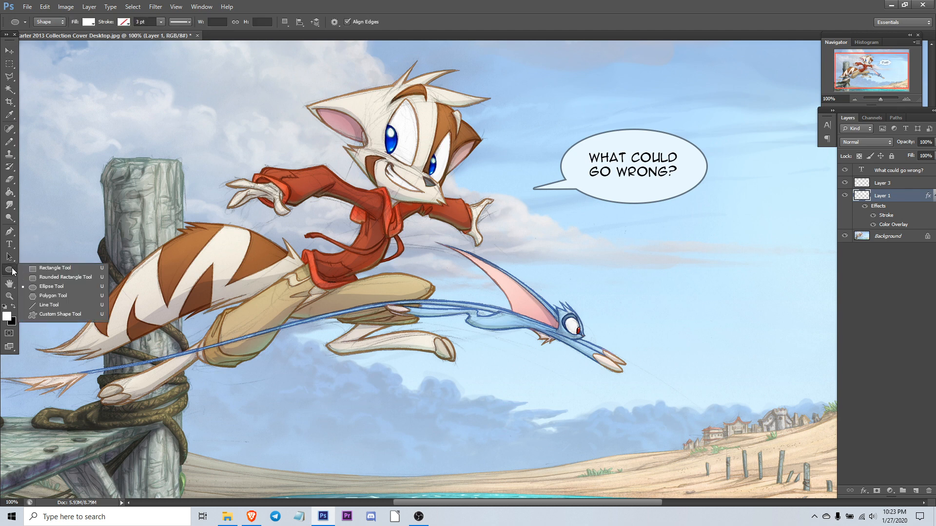
{"action": "left_click", "coordinate": [62, 278]}
{"action": "left_click_drag", "start_coordinate": [576, 230], "coordinate": [766, 323]}
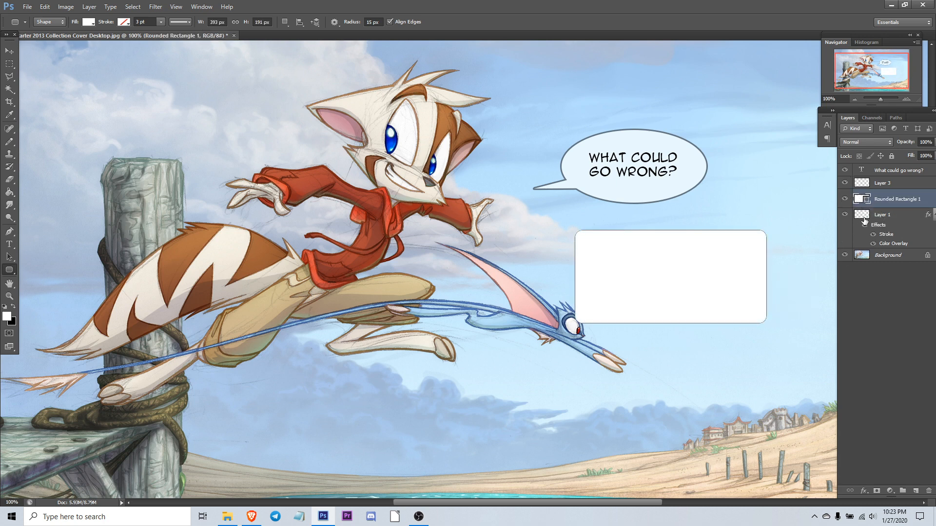
{"action": "left_click_drag", "start_coordinate": [860, 199], "coordinate": [928, 491]}
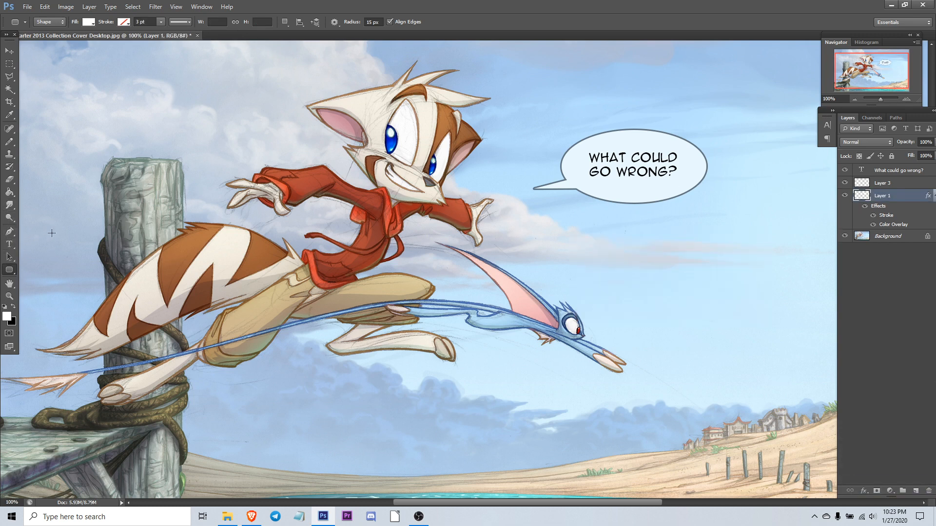
Step: Toggle the bubble layers' visibility and delete the original bubble layer with its stroke and color overlay effects
{"action": "left_click_drag", "start_coordinate": [845, 183], "coordinate": [845, 195]}
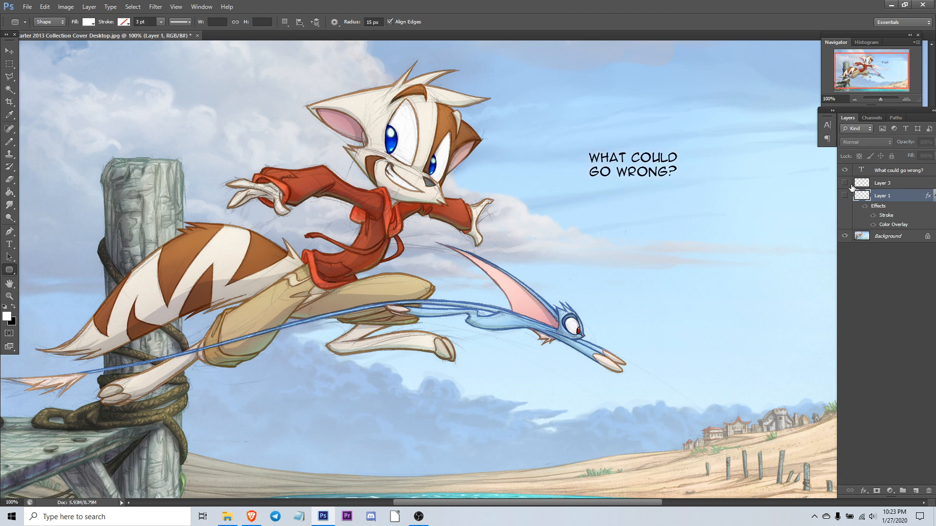
{"action": "left_click", "coordinate": [846, 196]}
{"action": "left_click", "coordinate": [846, 196]}
{"action": "left_click", "coordinate": [845, 196]}
{"action": "left_click_drag", "start_coordinate": [865, 196], "coordinate": [929, 491]}
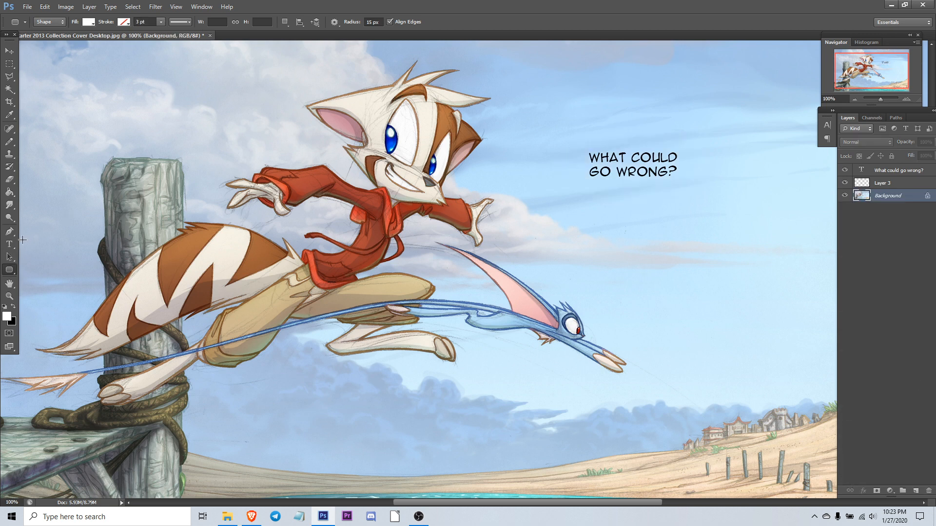
Step: On a new layer, paint a white freehand oval outline around the text with a smaller brush and fill it white
{"action": "left_click", "coordinate": [10, 232]}
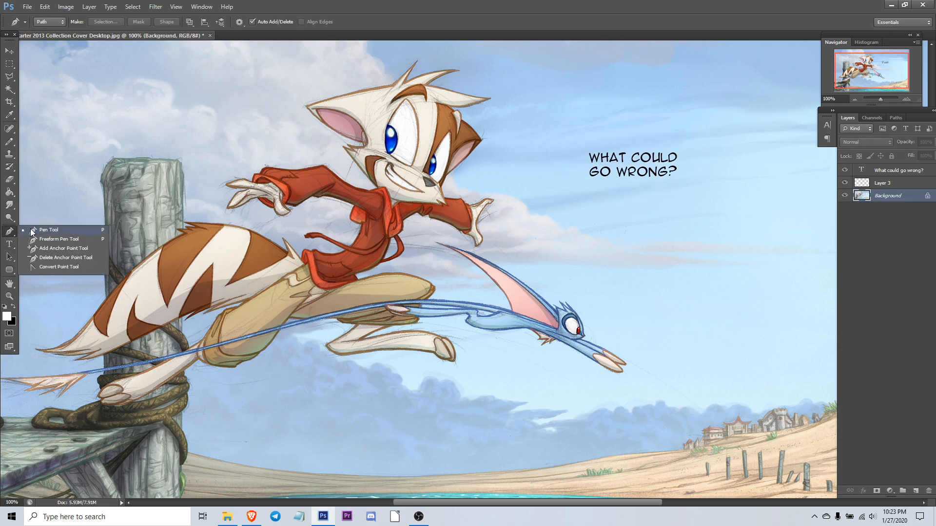
{"action": "left_click", "coordinate": [9, 141]}
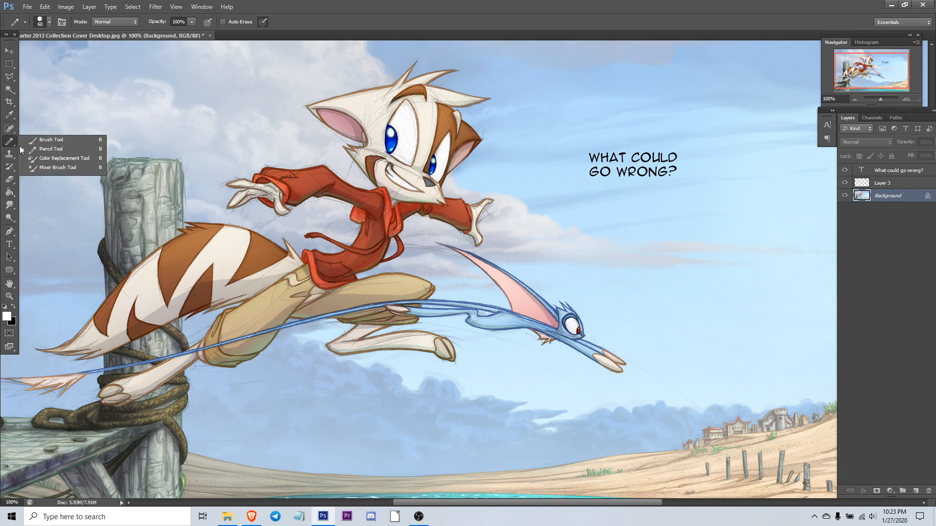
{"action": "left_click", "coordinate": [48, 139]}
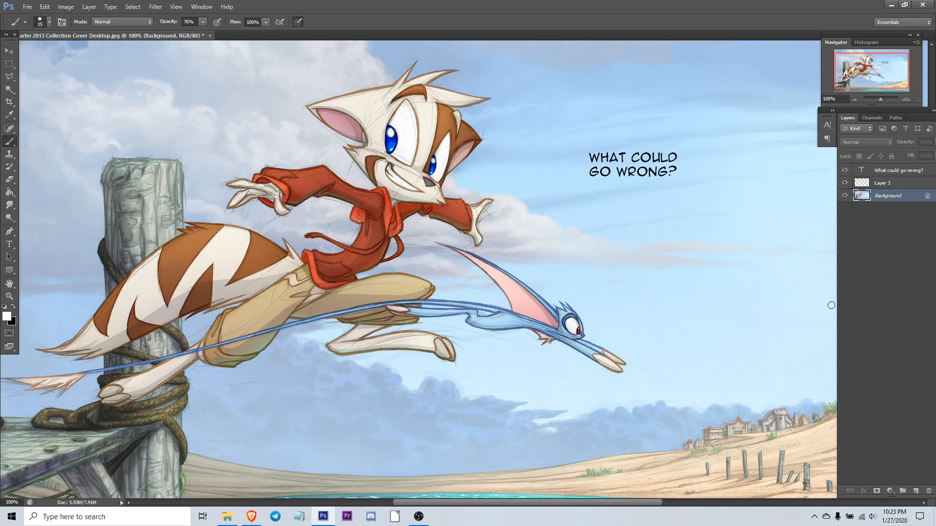
{"action": "left_click", "coordinate": [916, 491]}
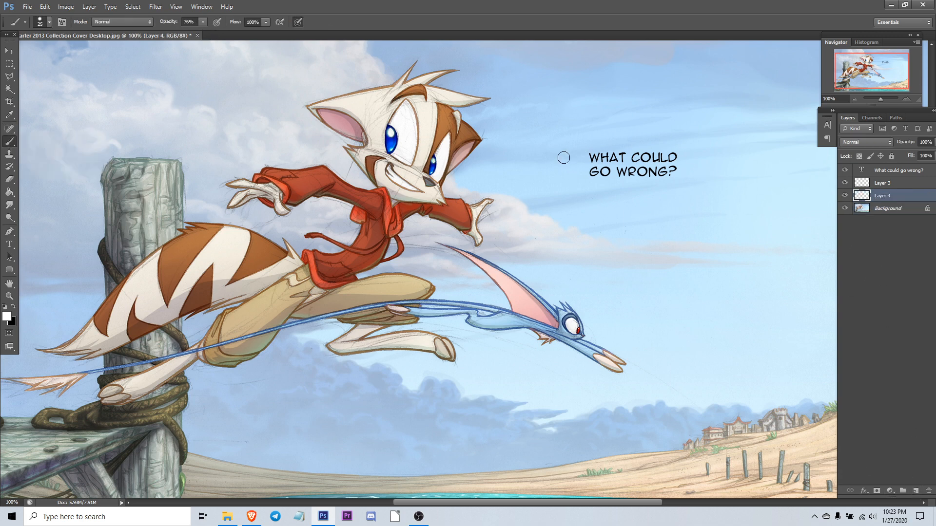
{"action": "key", "text": "bracketleft"}
{"action": "left_click_drag", "start_coordinate": [645, 195], "coordinate": [626, 122]}
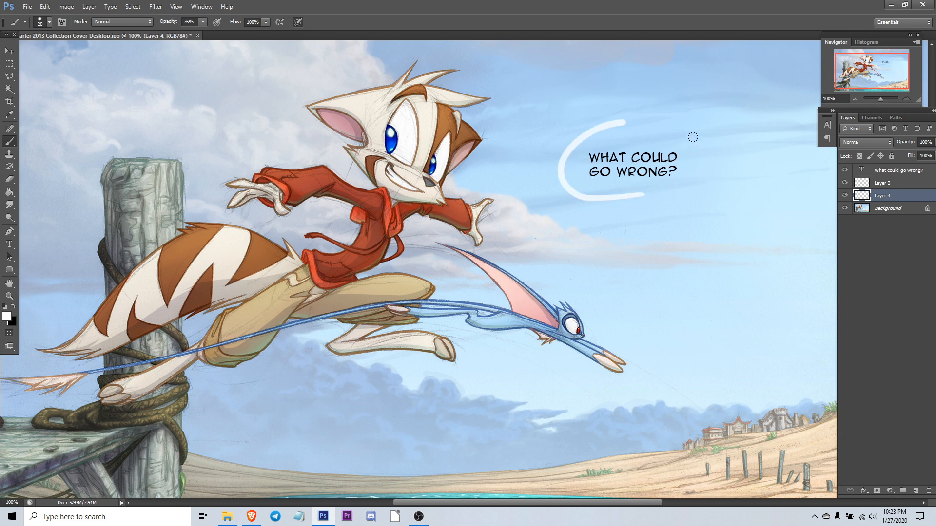
{"action": "left_click_drag", "start_coordinate": [693, 137], "coordinate": [592, 191]}
{"action": "key", "text": "g"}
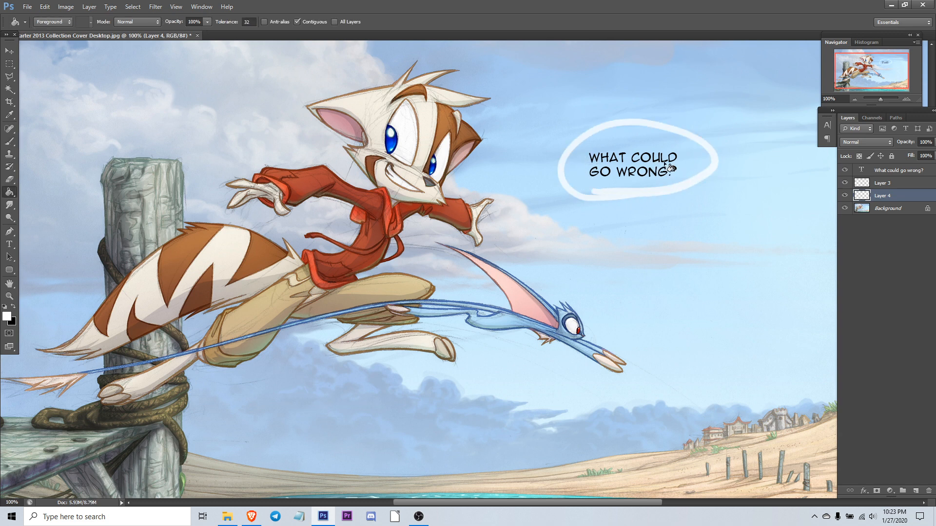
{"action": "left_click", "coordinate": [633, 141]}
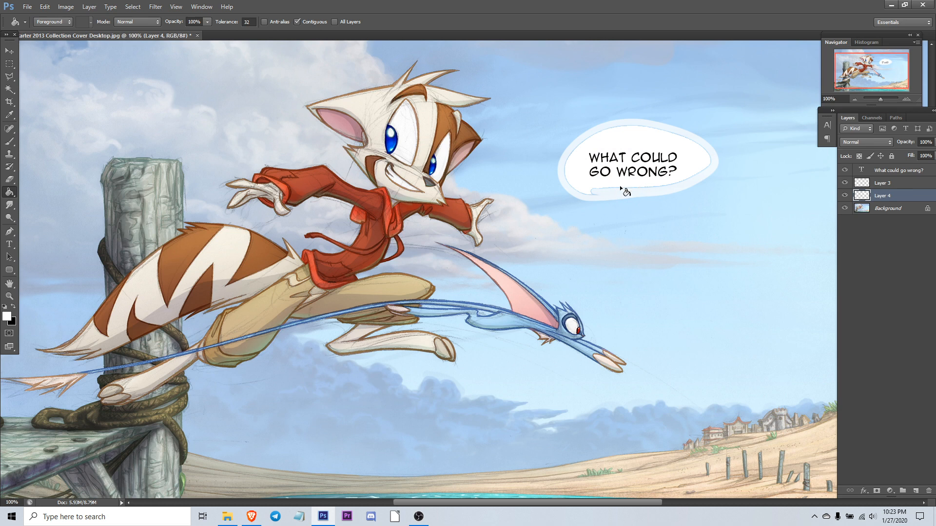
Step: Set the brush opacity to 100% and paint a thin tail pointing left from the oval bubble
{"action": "key", "text": "b"}
{"action": "left_click_drag", "start_coordinate": [611, 187], "coordinate": [575, 182]}
{"action": "left_click", "coordinate": [202, 22]}
{"action": "left_click_drag", "start_coordinate": [204, 32], "coordinate": [394, 21]}
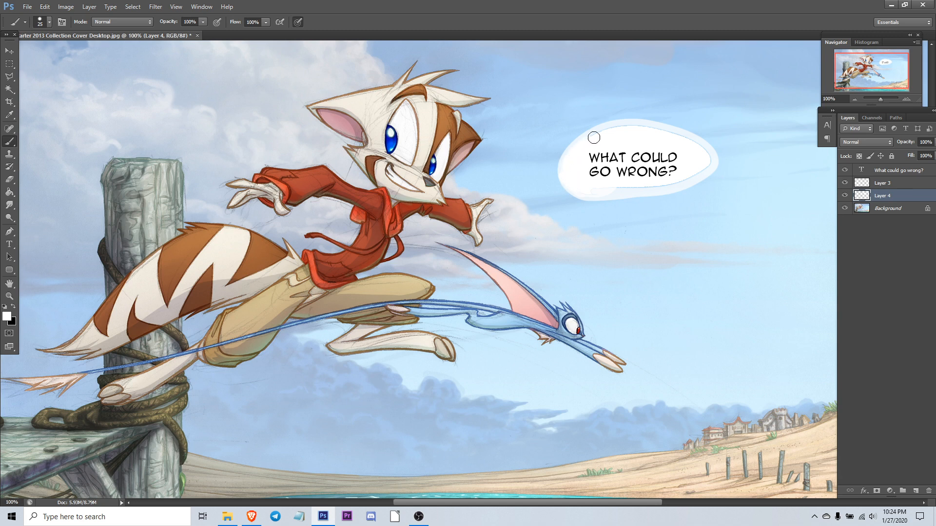
{"action": "mouse_move", "coordinate": [675, 134]}
{"action": "left_mouse_down"}
{"action": "mouse_move", "coordinate": [706, 152]}
{"action": "mouse_move", "coordinate": [706, 165]}
{"action": "mouse_move", "coordinate": [679, 180]}
{"action": "mouse_move", "coordinate": [618, 186]}
{"action": "mouse_move", "coordinate": [591, 164]}
{"action": "left_mouse_up"}
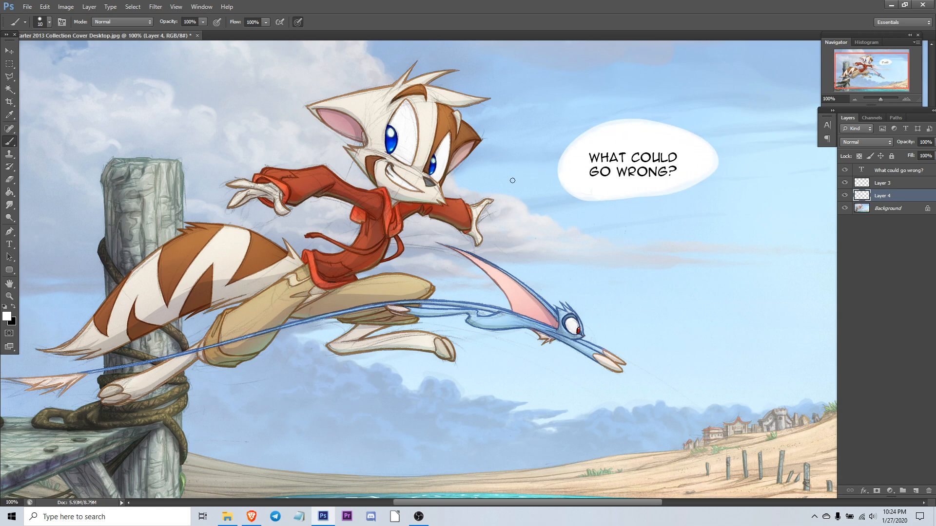
{"action": "mouse_move", "coordinate": [515, 178]}
{"action": "left_mouse_down"}
{"action": "mouse_move", "coordinate": [587, 163]}
{"action": "mouse_move", "coordinate": [520, 179]}
{"action": "mouse_move", "coordinate": [570, 173]}
{"action": "left_mouse_up"}
Step: Enlarge the Eraser and erase the painted oval bubble and its tail
{"action": "key", "text": "e"}
{"action": "key", "text": "bracketright"}
{"action": "key", "text": "bracketright"}
{"action": "key", "text": "bracketright"}
{"action": "key", "text": "bracketright"}
{"action": "key", "text": "bracketright"}
{"action": "key", "text": "bracketright"}
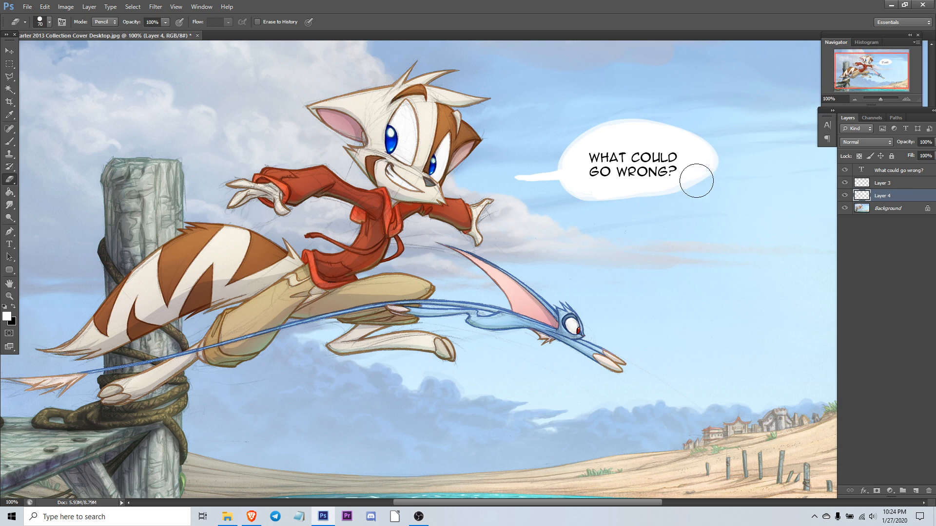
{"action": "key", "text": "bracketright"}
{"action": "key", "text": "bracketright"}
{"action": "key", "text": "bracketright"}
{"action": "key", "text": "bracketright"}
{"action": "mouse_move", "coordinate": [722, 146]}
{"action": "left_mouse_down"}
{"action": "mouse_move", "coordinate": [707, 176]}
{"action": "mouse_move", "coordinate": [668, 204]}
{"action": "mouse_move", "coordinate": [678, 146]}
{"action": "mouse_move", "coordinate": [660, 120]}
{"action": "mouse_move", "coordinate": [566, 206]}
{"action": "mouse_move", "coordinate": [539, 151]}
{"action": "left_mouse_up"}
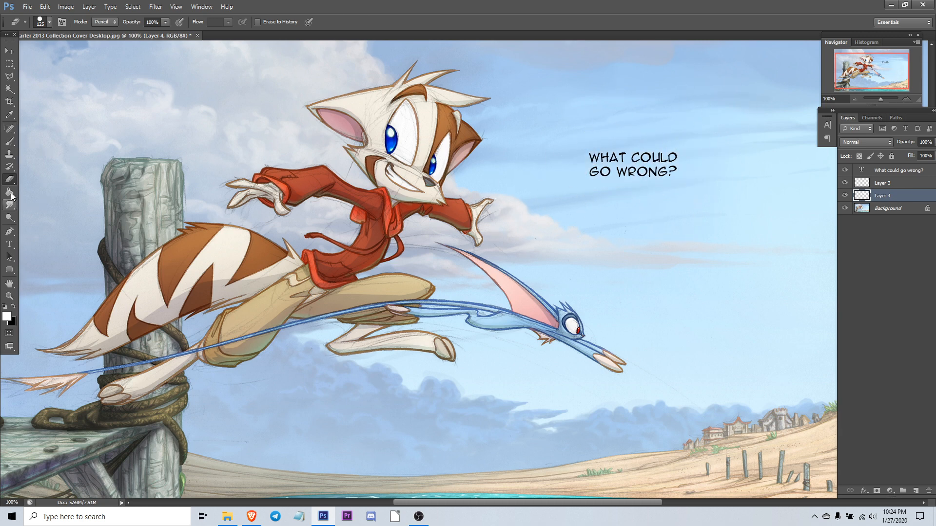
Step: Paint a spiky white bubble outline with a tail around the text and fill it white
{"action": "left_click", "coordinate": [9, 142]}
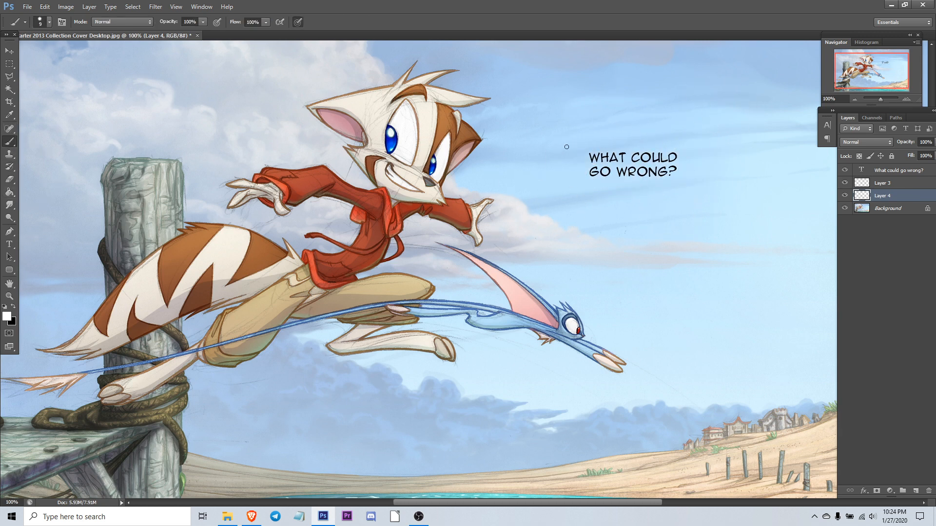
{"action": "mouse_move", "coordinate": [567, 147]}
{"action": "left_mouse_down"}
{"action": "mouse_move", "coordinate": [667, 125]}
{"action": "mouse_move", "coordinate": [694, 136]}
{"action": "mouse_move", "coordinate": [714, 172]}
{"action": "mouse_move", "coordinate": [702, 189]}
{"action": "mouse_move", "coordinate": [664, 203]}
{"action": "mouse_move", "coordinate": [582, 195]}
{"action": "mouse_move", "coordinate": [563, 157]}
{"action": "mouse_move", "coordinate": [569, 145]}
{"action": "mouse_move", "coordinate": [573, 160]}
{"action": "mouse_move", "coordinate": [476, 180]}
{"action": "left_mouse_up"}
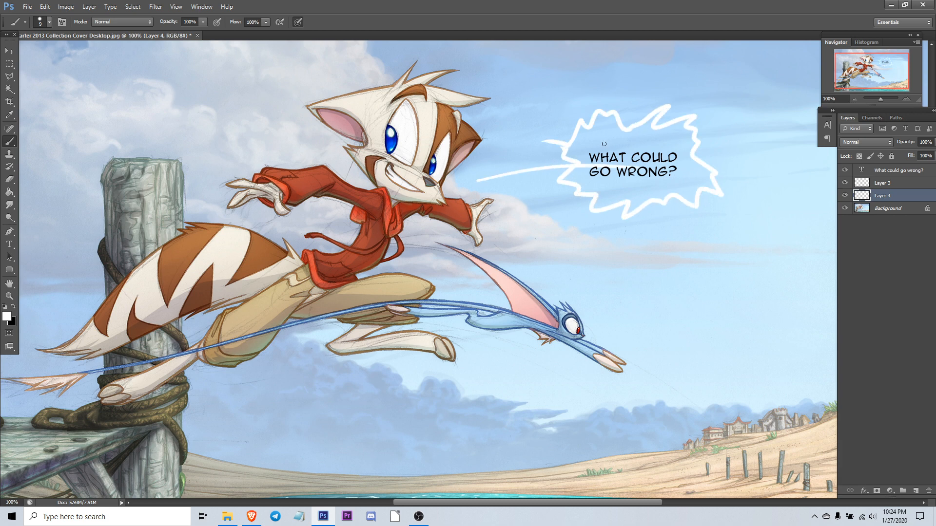
{"action": "key", "text": "g"}
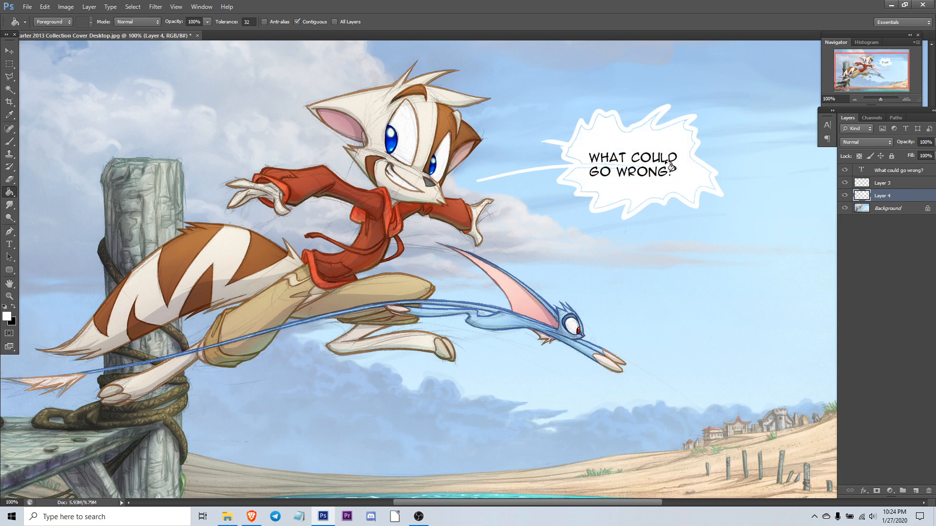
{"action": "left_click", "coordinate": [633, 144]}
Step: Erase the spiky bubble completely with the Eraser
{"action": "key", "text": "b"}
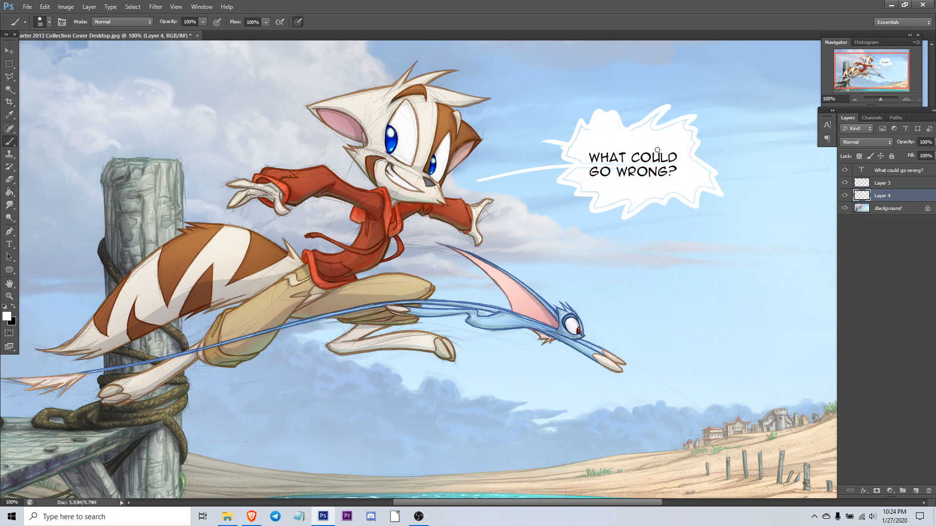
{"action": "key", "text": "e"}
{"action": "mouse_move", "coordinate": [756, 157]}
{"action": "left_mouse_down"}
{"action": "mouse_move", "coordinate": [668, 229]}
{"action": "mouse_move", "coordinate": [589, 112]}
{"action": "mouse_move", "coordinate": [578, 72]}
{"action": "mouse_move", "coordinate": [403, 96]}
{"action": "left_mouse_up"}
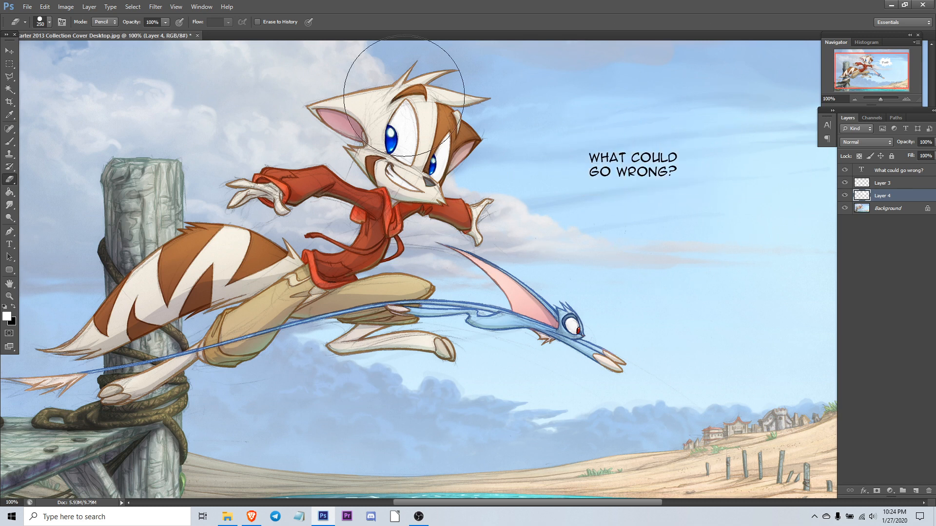
{"action": "left_click", "coordinate": [9, 143]}
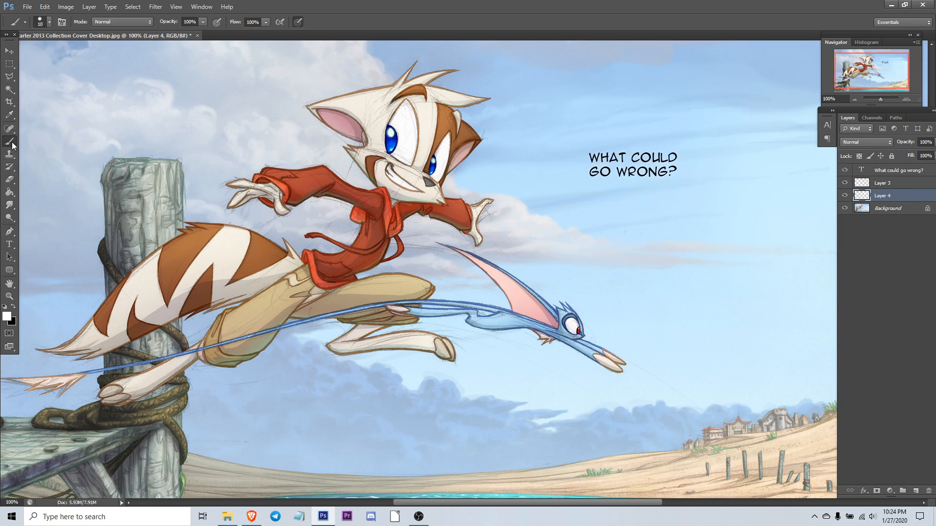
{"action": "left_click", "coordinate": [9, 232]}
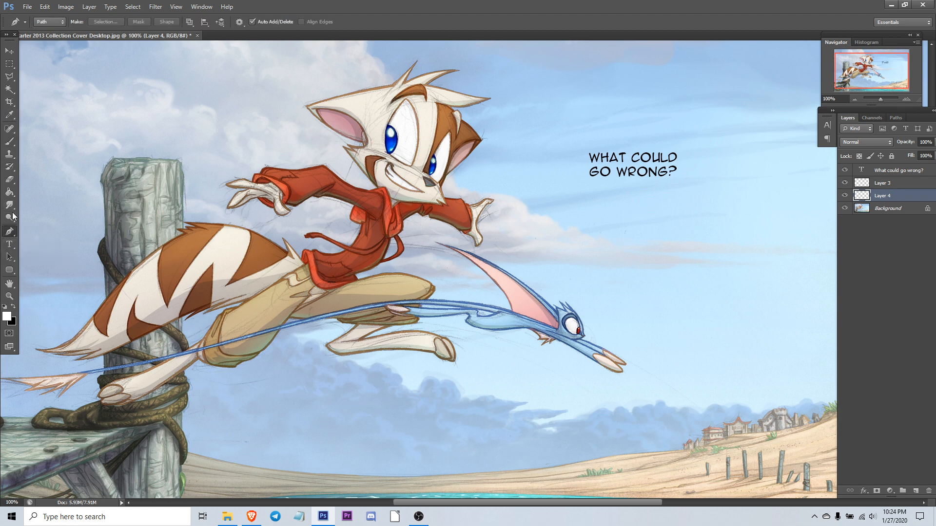
{"action": "left_click", "coordinate": [13, 271]}
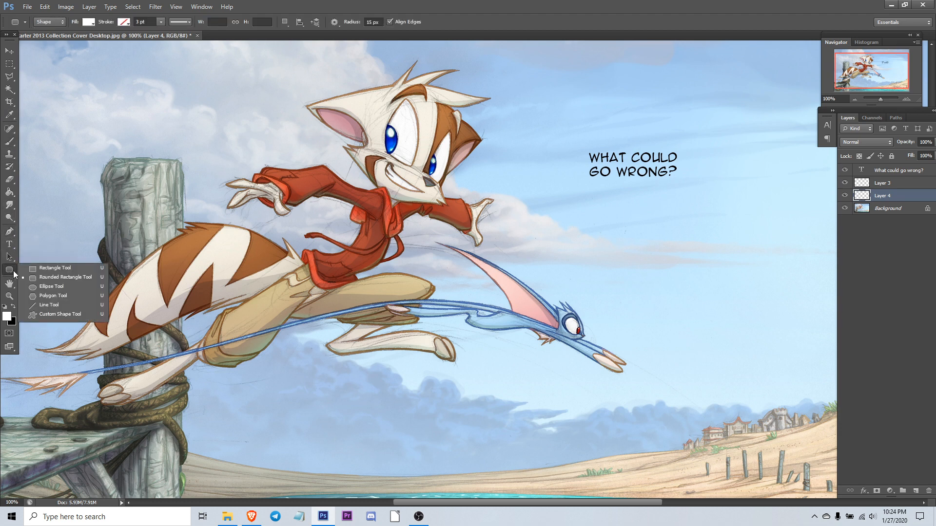
{"action": "left_click", "coordinate": [51, 287]}
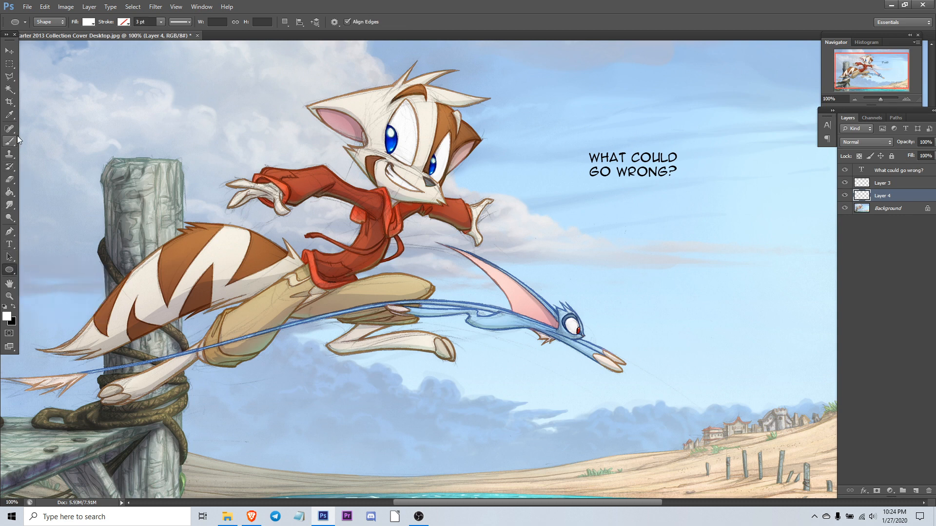
Step: Draw a closed curved bubble path around the text with the Pen tool
{"action": "left_click", "coordinate": [10, 231]}
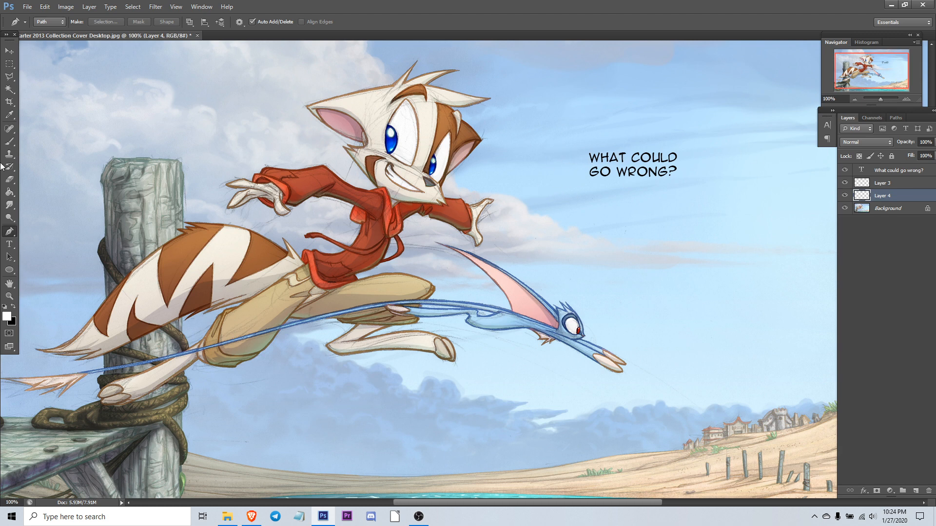
{"action": "left_click", "coordinate": [9, 234]}
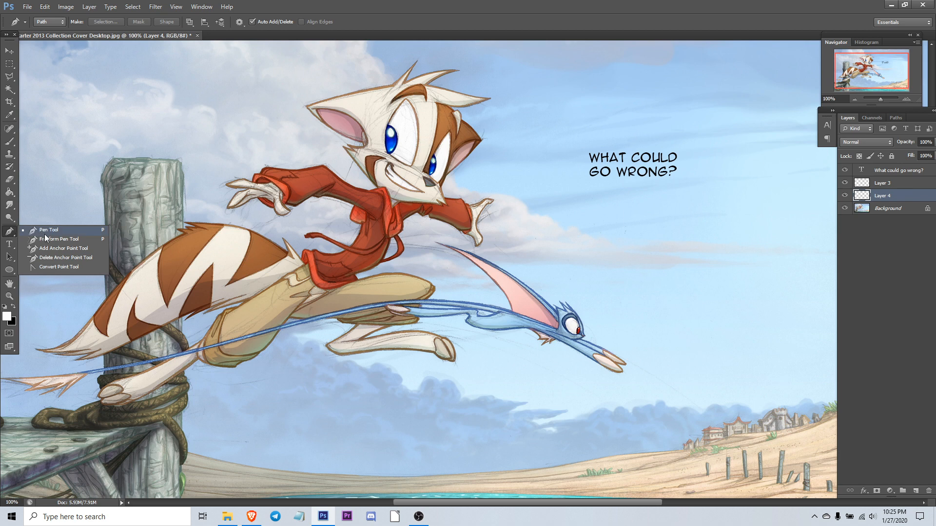
{"action": "left_click", "coordinate": [50, 232]}
{"action": "left_click", "coordinate": [8, 234]}
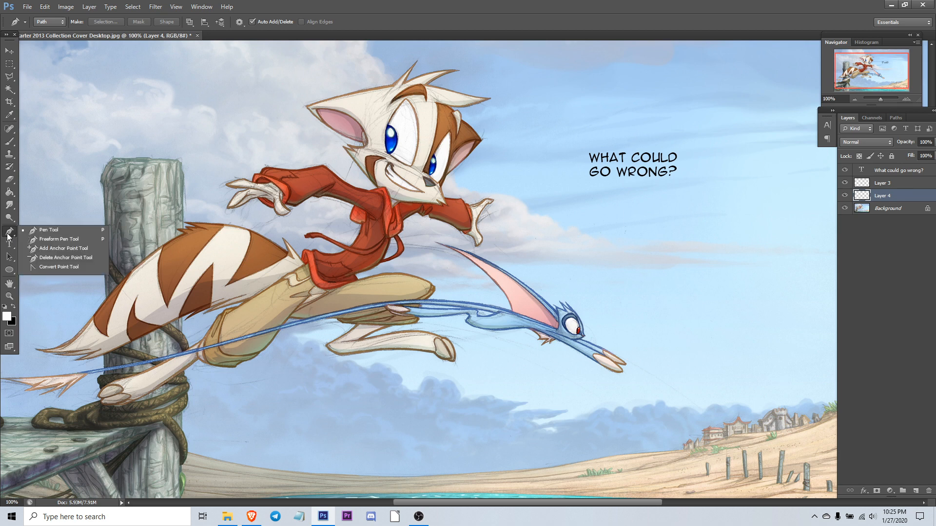
{"action": "left_click", "coordinate": [42, 229]}
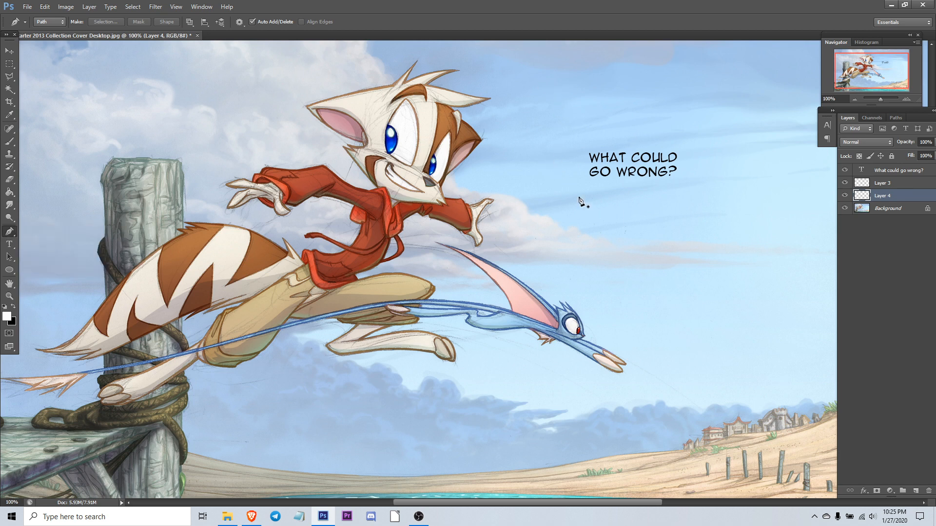
{"action": "left_click", "coordinate": [522, 158]}
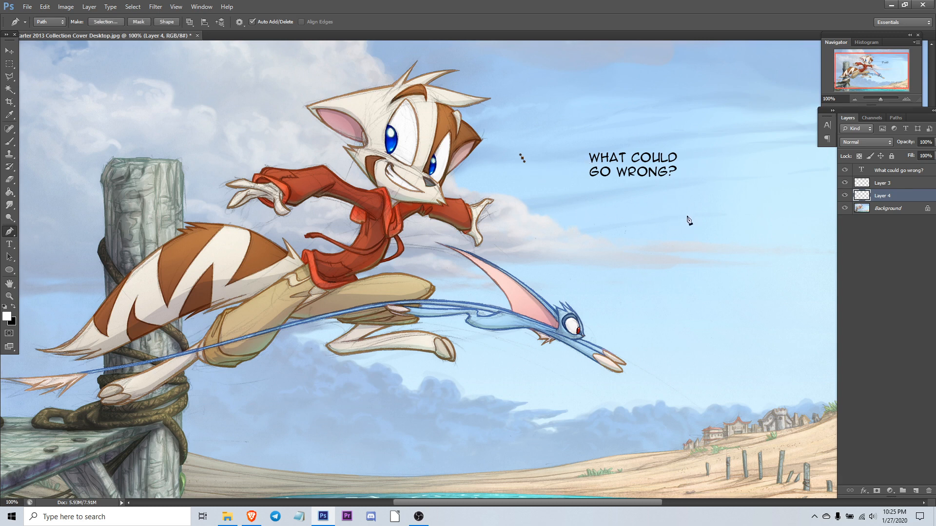
{"action": "left_click_drag", "start_coordinate": [694, 213], "coordinate": [476, 397]}
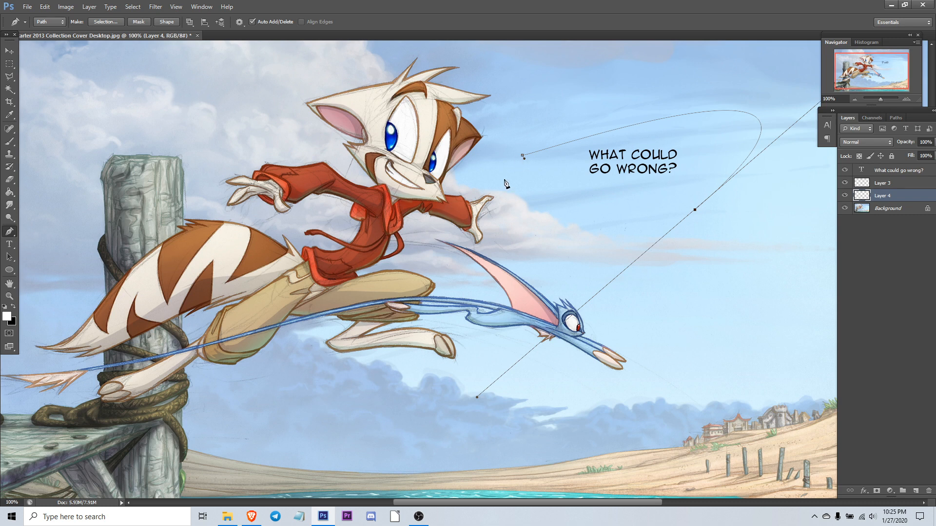
{"action": "left_click", "coordinate": [522, 157]}
Step: Switch the Pen tool to Shape mode and delete the empty painted layer
{"action": "left_click", "coordinate": [62, 25]}
{"action": "left_click", "coordinate": [52, 31]}
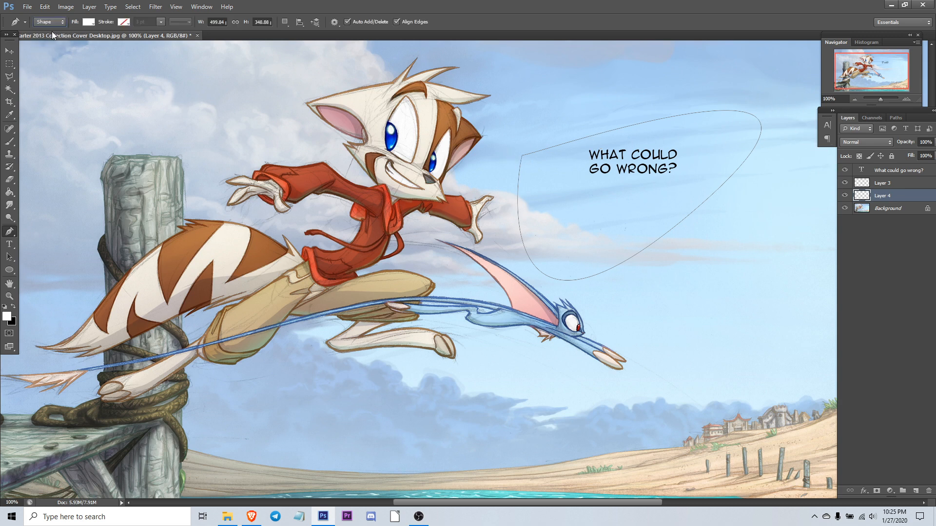
{"action": "left_click_drag", "start_coordinate": [864, 196], "coordinate": [930, 492]}
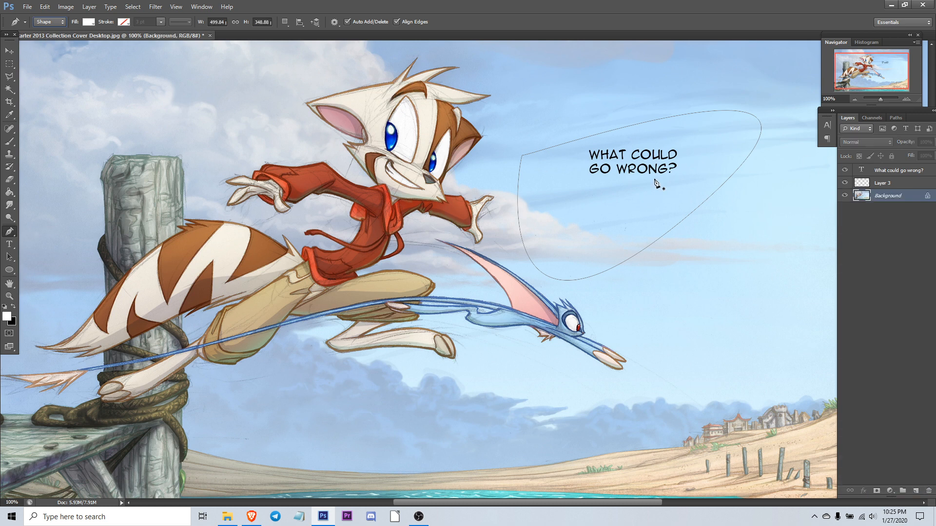
{"action": "left_click_drag", "start_coordinate": [884, 186], "coordinate": [930, 492]}
Step: Delete the curved work path from the Paths list
{"action": "left_click", "coordinate": [872, 120]}
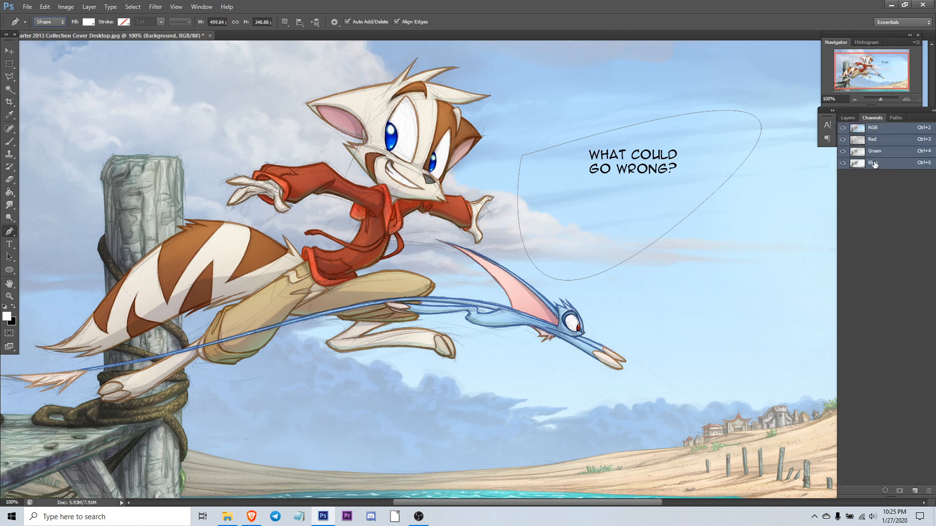
{"action": "left_click", "coordinate": [896, 118]}
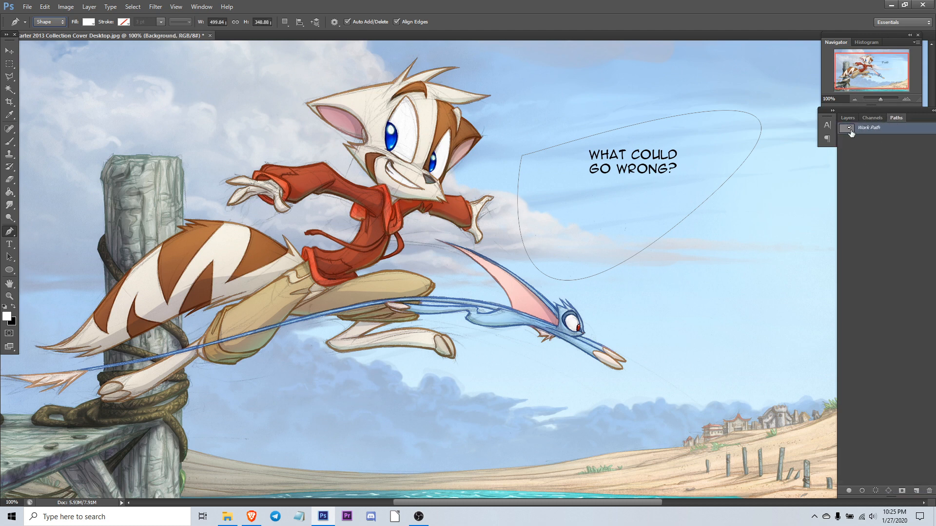
{"action": "left_click_drag", "start_coordinate": [851, 132], "coordinate": [930, 491]}
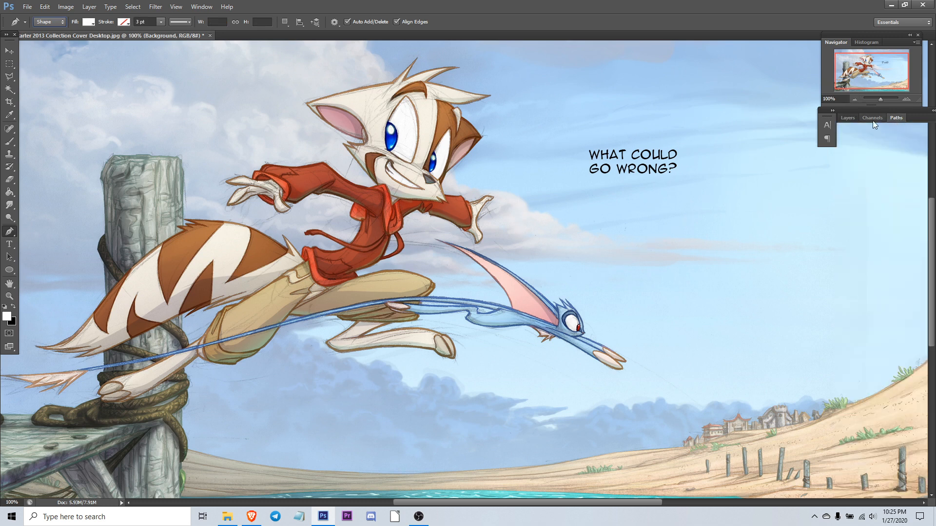
Step: Add a new layer and draw a white curved bubble shape around the text with the Pen tool, then nudge it slightly up
{"action": "left_click", "coordinate": [848, 118]}
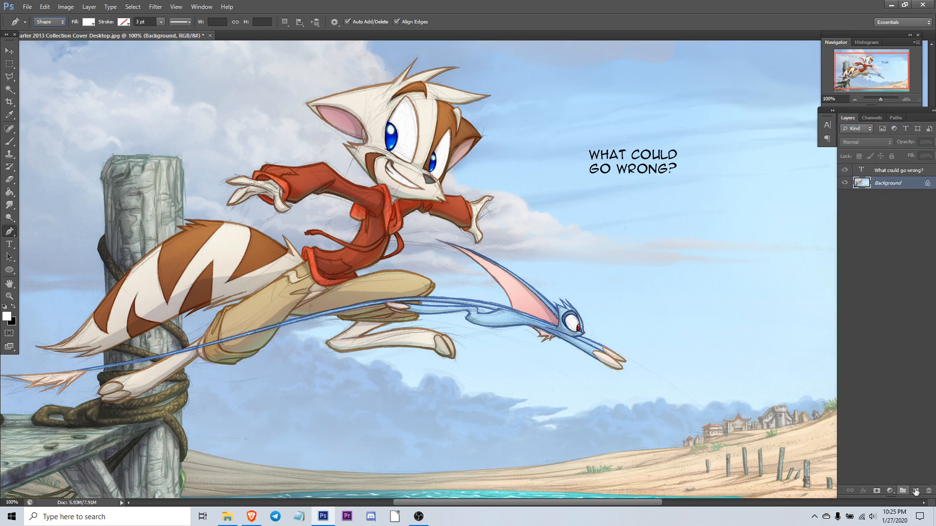
{"action": "left_click", "coordinate": [915, 491]}
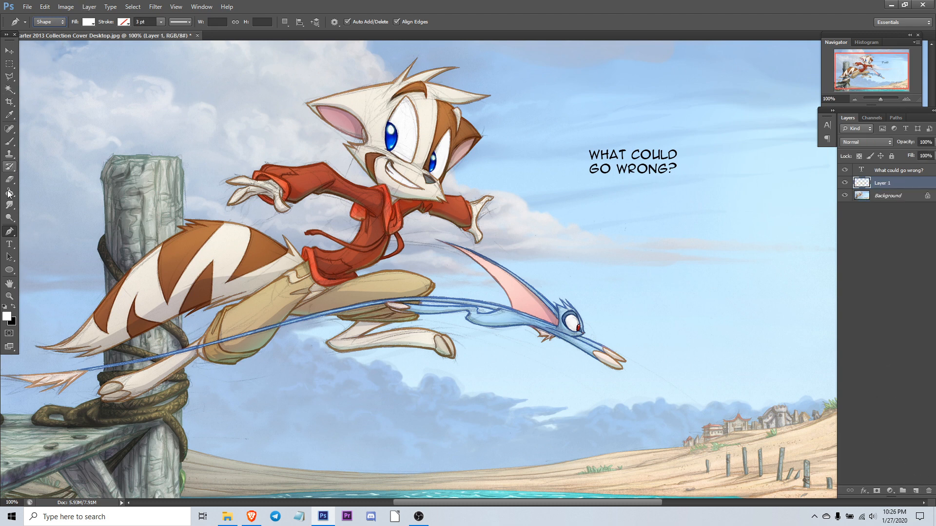
{"action": "left_click", "coordinate": [542, 173]}
{"action": "left_click", "coordinate": [571, 118]}
{"action": "left_click", "coordinate": [652, 100]}
{"action": "left_click", "coordinate": [712, 142]}
{"action": "left_click", "coordinate": [722, 275]}
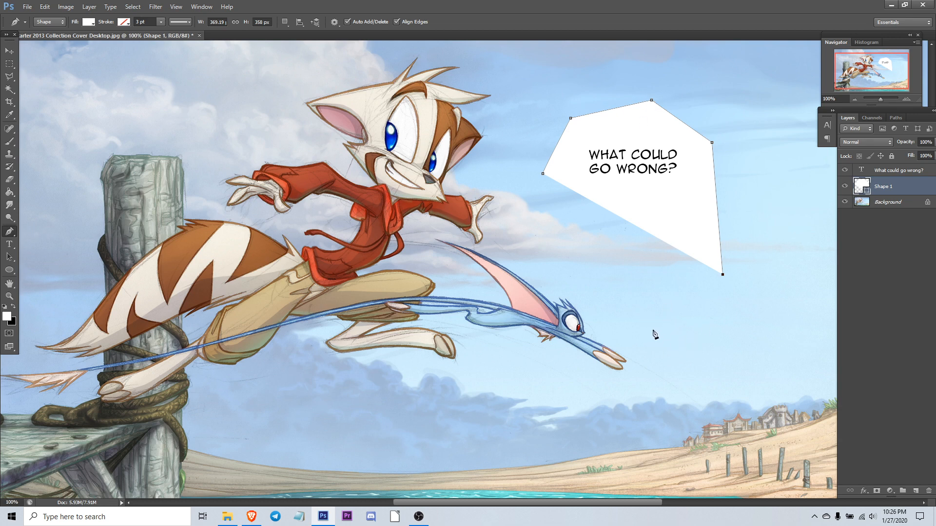
{"action": "left_click_drag", "start_coordinate": [660, 323], "coordinate": [563, 303]}
{"action": "left_click_drag", "start_coordinate": [626, 245], "coordinate": [592, 183]}
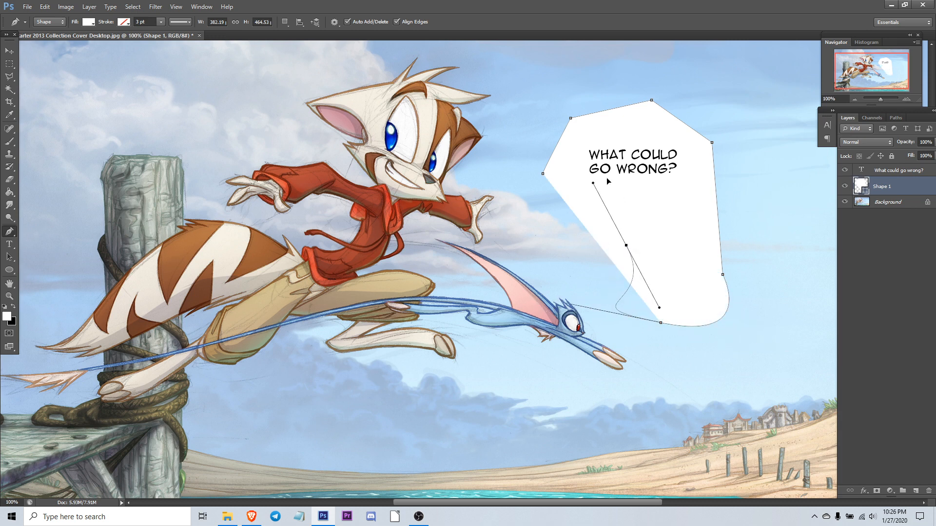
{"action": "left_click_drag", "start_coordinate": [564, 240], "coordinate": [470, 250]}
{"action": "left_click_drag", "start_coordinate": [494, 162], "coordinate": [526, 108]}
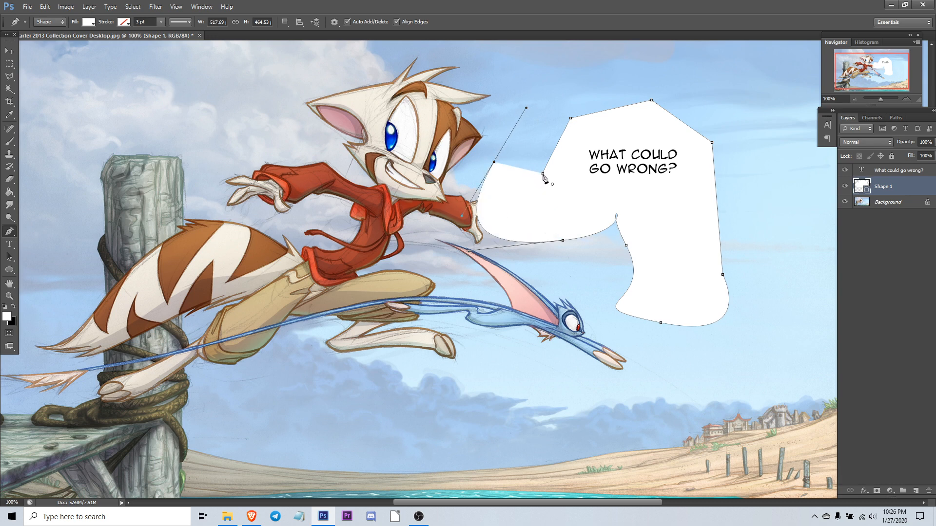
{"action": "left_click", "coordinate": [543, 175]}
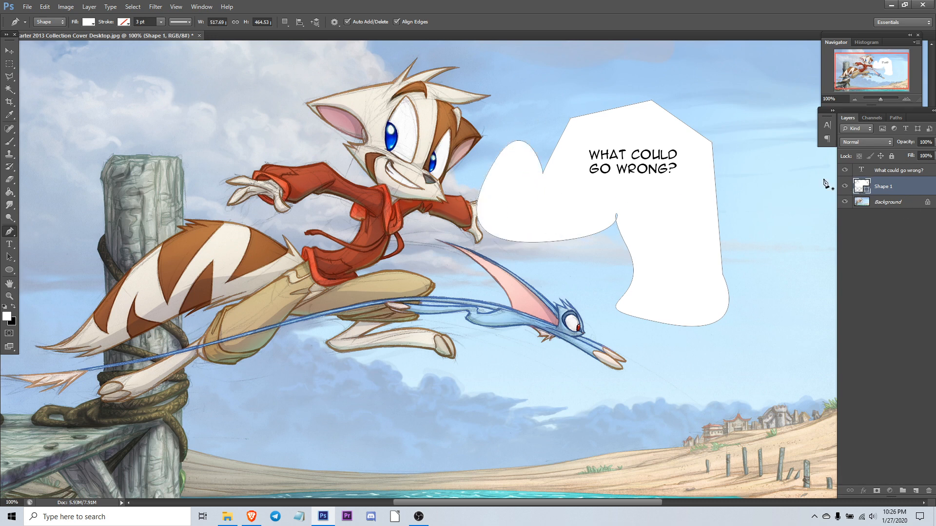
{"action": "left_click", "coordinate": [9, 50]}
{"action": "left_click_drag", "start_coordinate": [716, 230], "coordinate": [705, 211]}
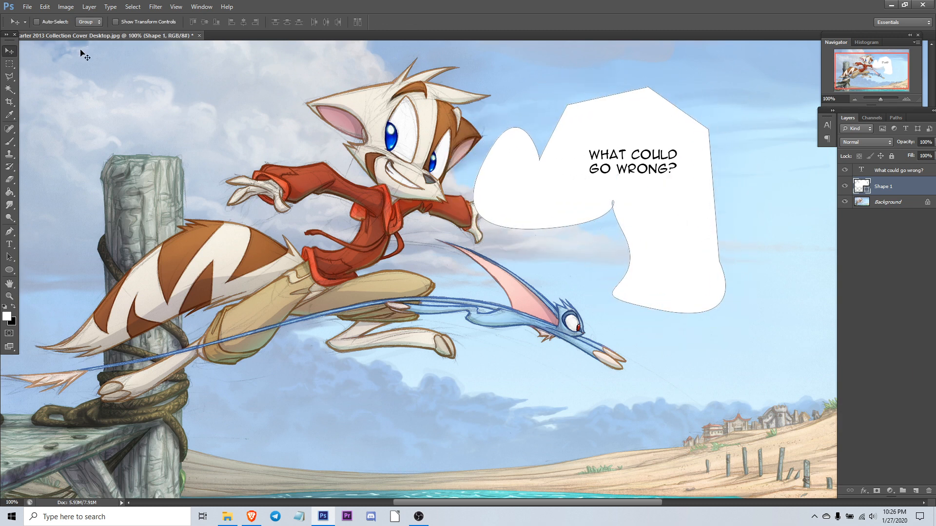
Step: Give the curved bubble shape a blue 3 px outside Stroke layer style, then delete that shape layer
{"action": "left_click", "coordinate": [10, 236]}
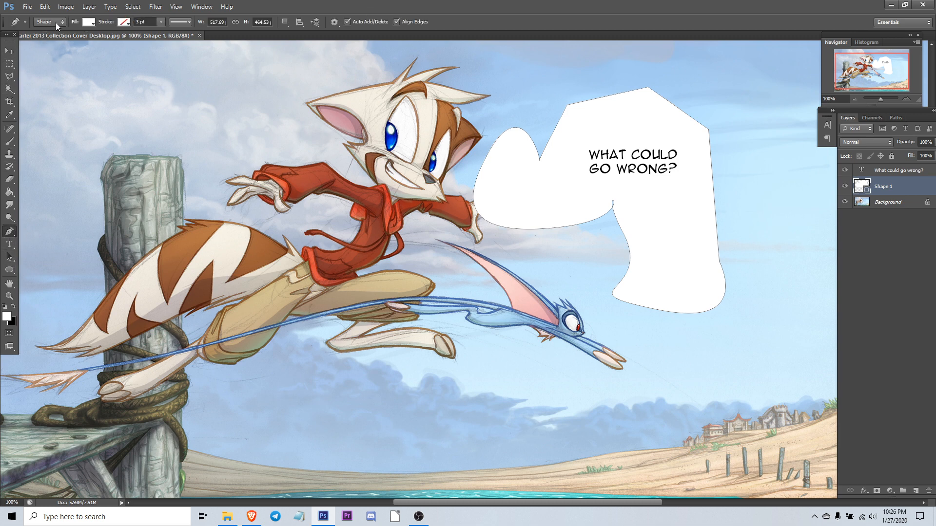
{"action": "double_click", "coordinate": [930, 186]}
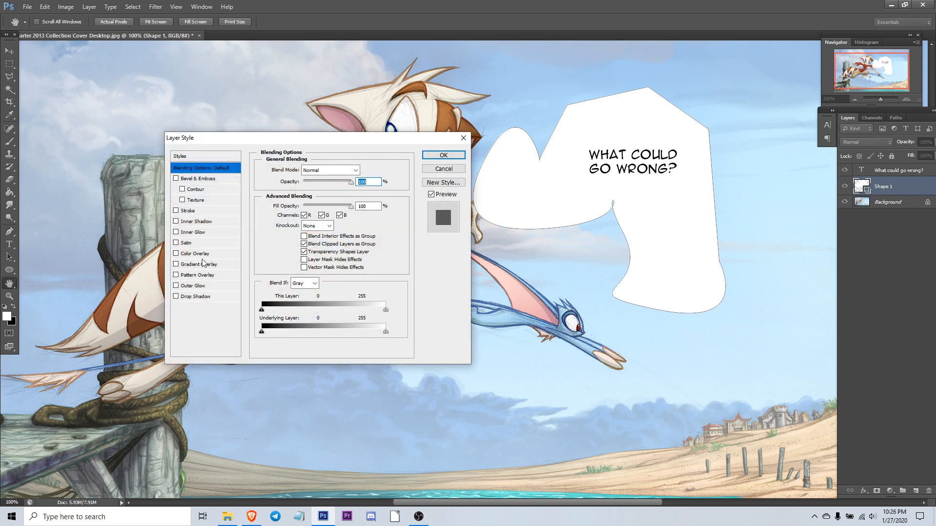
{"action": "left_click", "coordinate": [187, 211]}
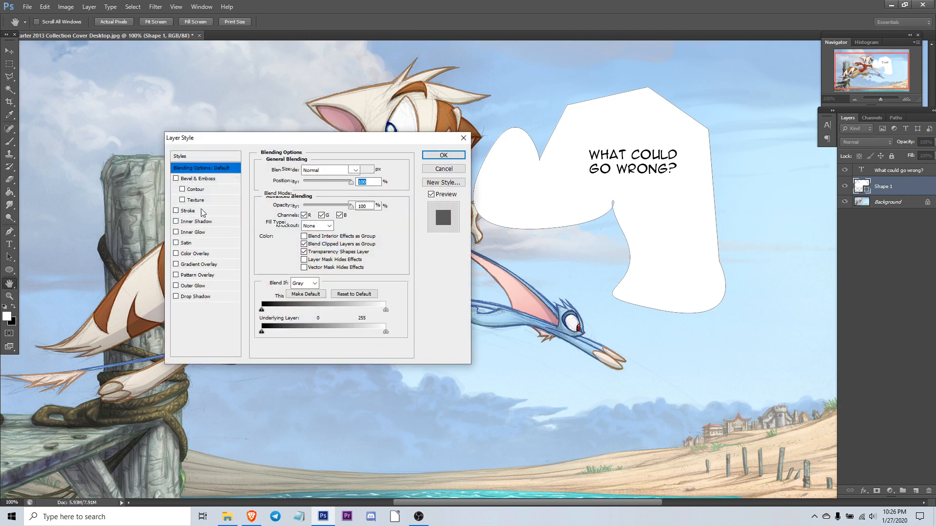
{"action": "left_click", "coordinate": [285, 236]}
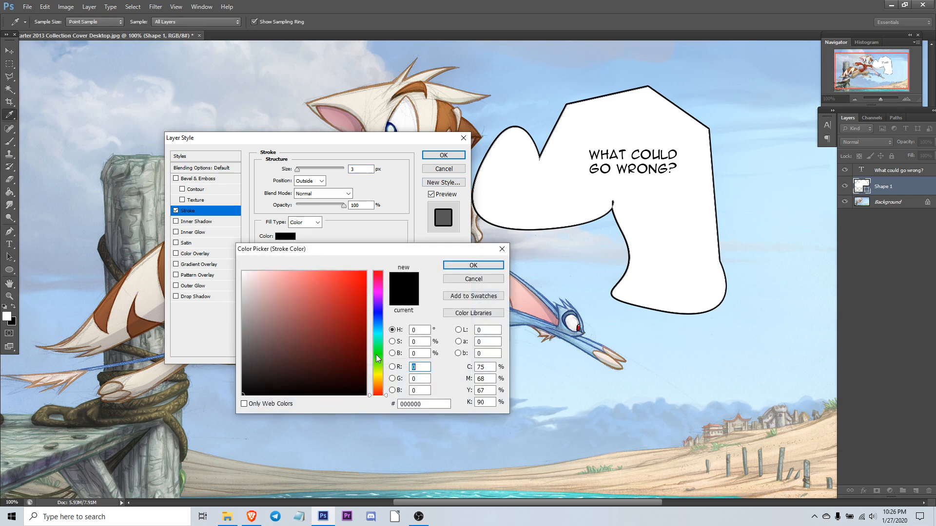
{"action": "left_click", "coordinate": [378, 312]}
{"action": "left_click_drag", "start_coordinate": [314, 316], "coordinate": [363, 271]}
{"action": "left_click", "coordinate": [472, 266]}
{"action": "left_click", "coordinate": [457, 157]}
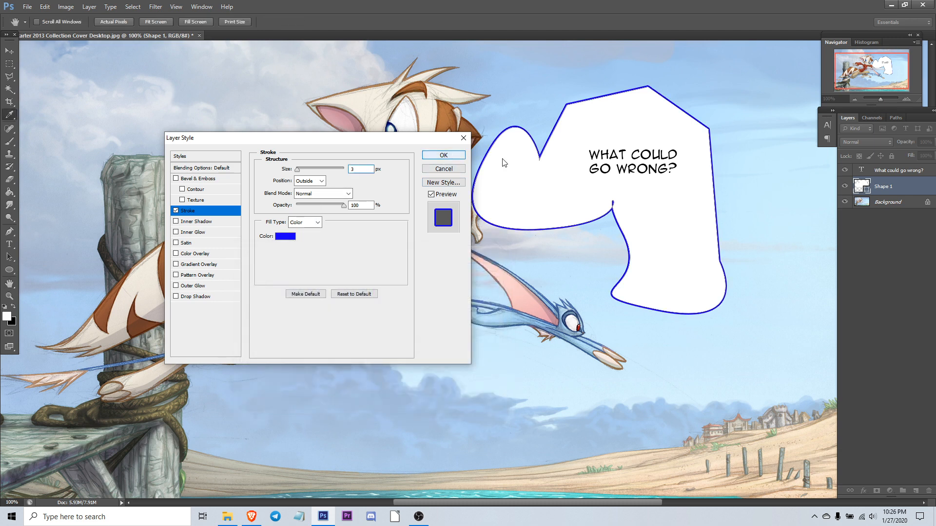
{"action": "left_click", "coordinate": [928, 492]}
Step: Add a new layer and draw a rounded white bubble shape around the text with the Pen tool
{"action": "right_click", "coordinate": [9, 236]}
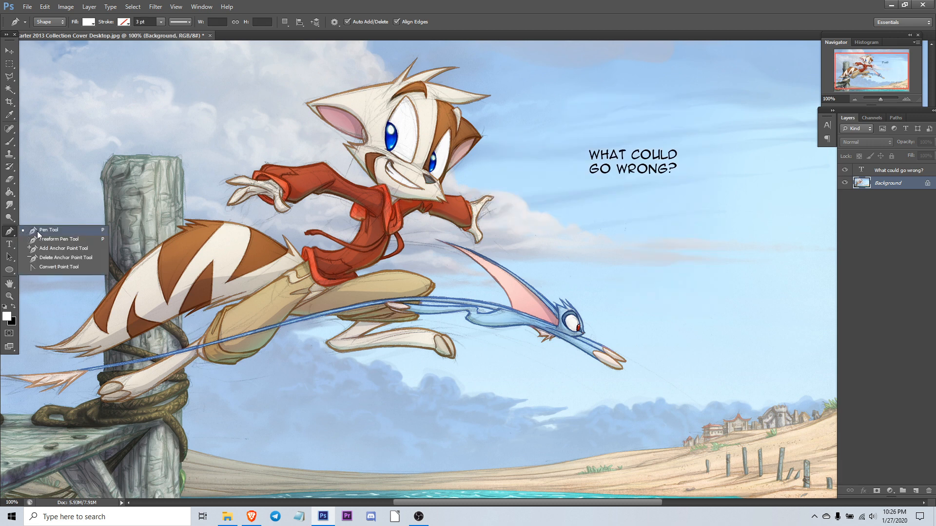
{"action": "left_click", "coordinate": [37, 231]}
{"action": "left_click", "coordinate": [916, 491]}
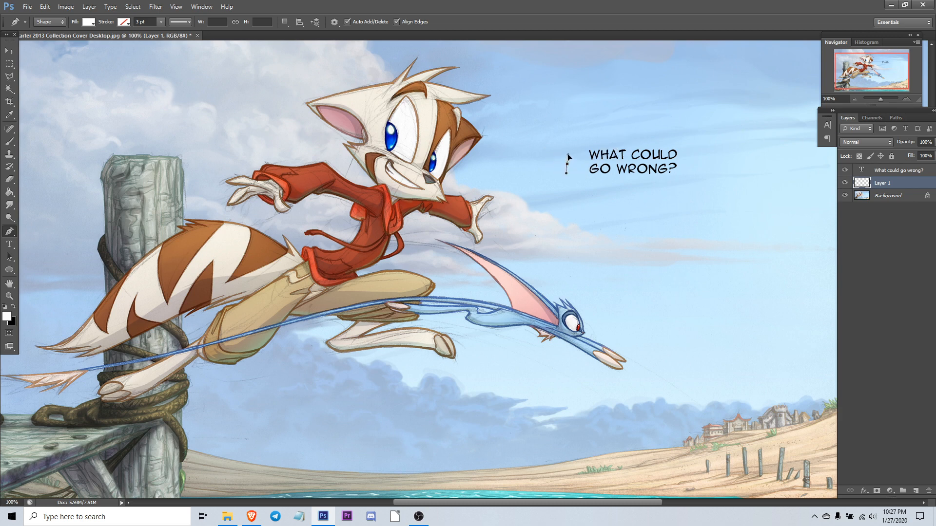
{"action": "left_click_drag", "start_coordinate": [567, 145], "coordinate": [568, 135]}
{"action": "left_click_drag", "start_coordinate": [568, 130], "coordinate": [566, 132]}
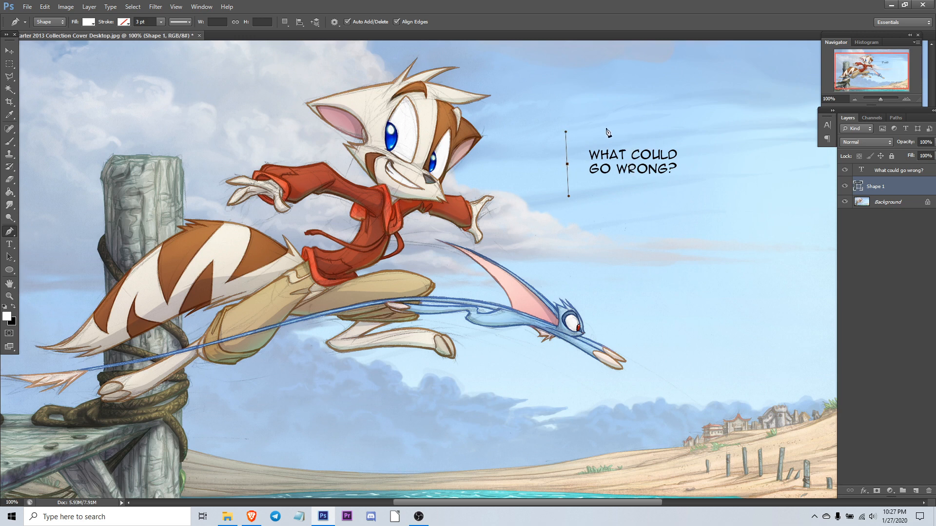
{"action": "left_click_drag", "start_coordinate": [622, 129], "coordinate": [665, 124]}
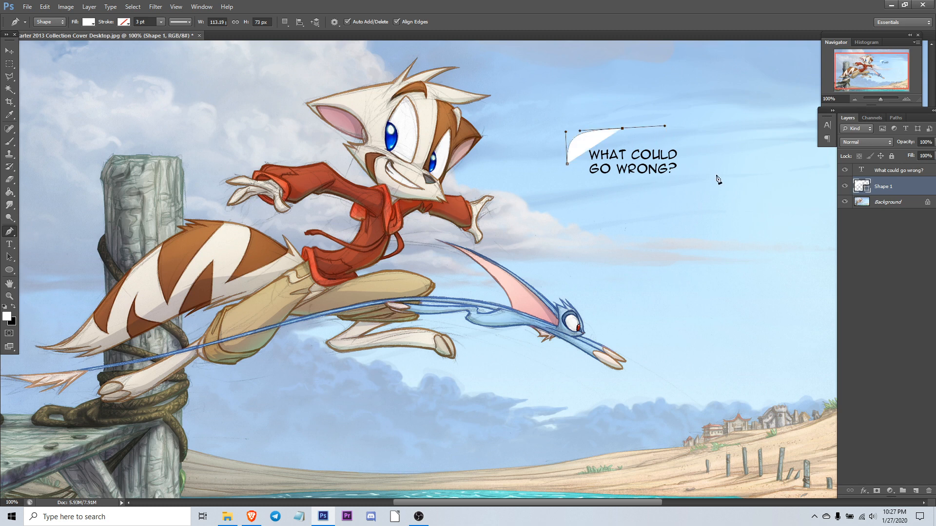
{"action": "left_click_drag", "start_coordinate": [693, 160], "coordinate": [695, 193]}
{"action": "left_click_drag", "start_coordinate": [629, 193], "coordinate": [568, 181]}
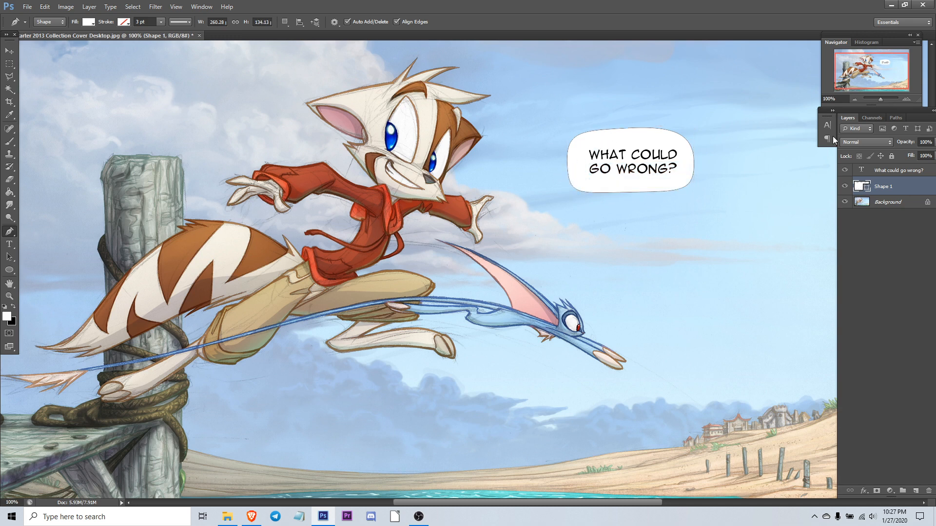
Step: Draw an ellipse about 266 x 128 px below the bubble with the Ellipse tool, then delete its layer
{"action": "left_click", "coordinate": [9, 270]}
{"action": "left_click_drag", "start_coordinate": [588, 227], "coordinate": [718, 290]}
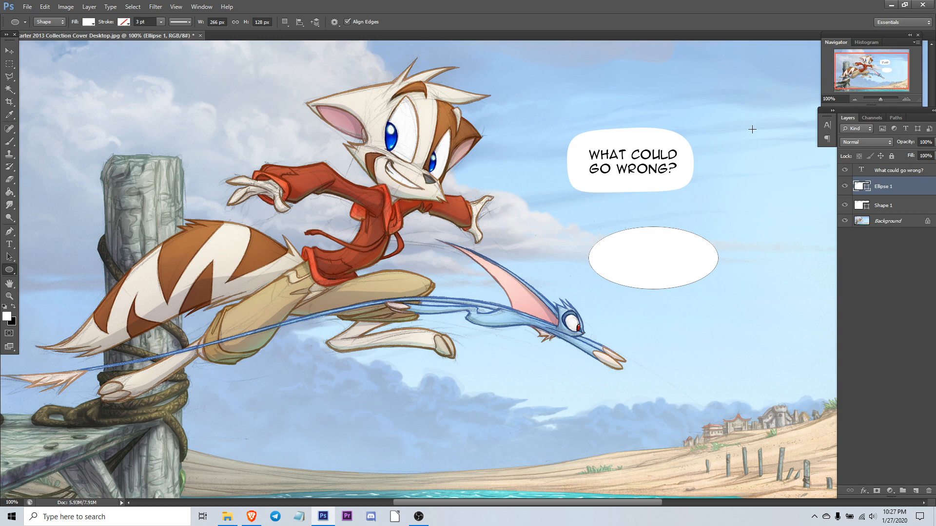
{"action": "left_click", "coordinate": [9, 52]}
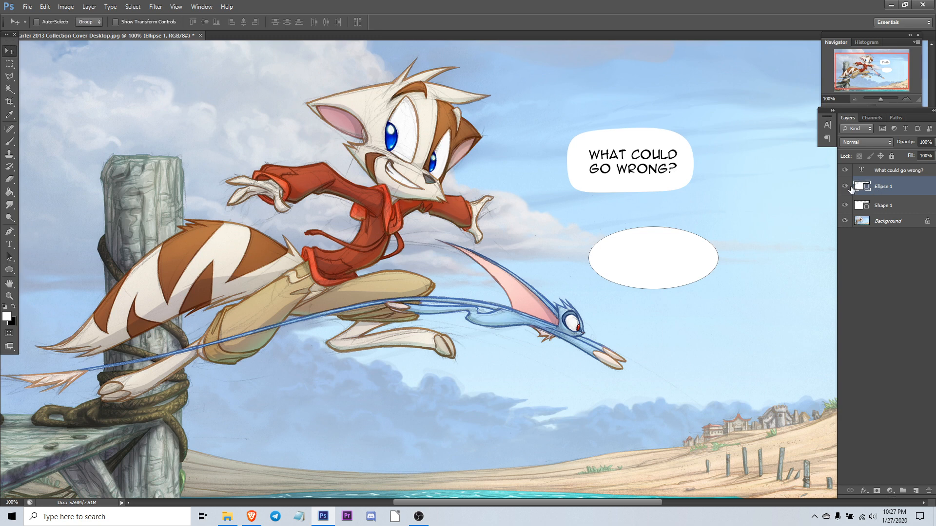
{"action": "left_click_drag", "start_coordinate": [867, 186], "coordinate": [929, 490]}
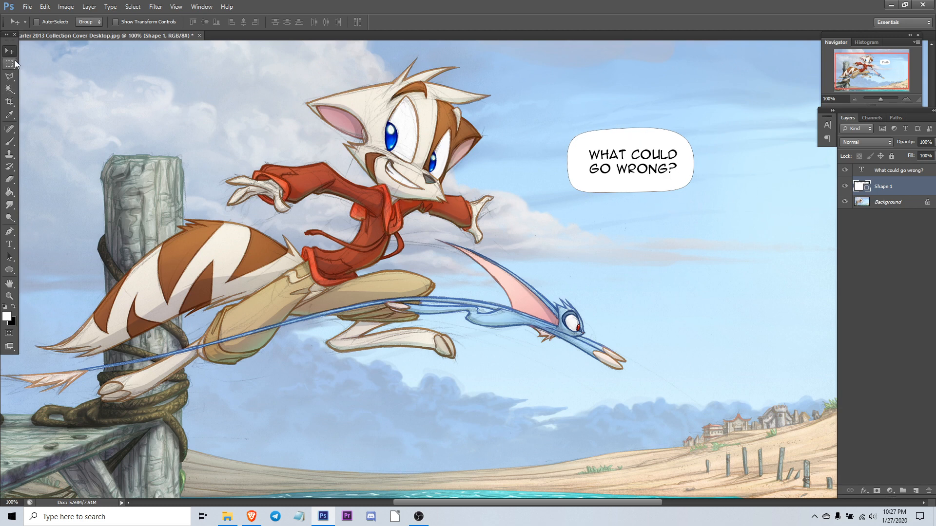
Step: Draw a tall rounded shape about 170 x 316 px below the bubble with the Pen tool, then delete its layer
{"action": "left_click", "coordinate": [9, 233]}
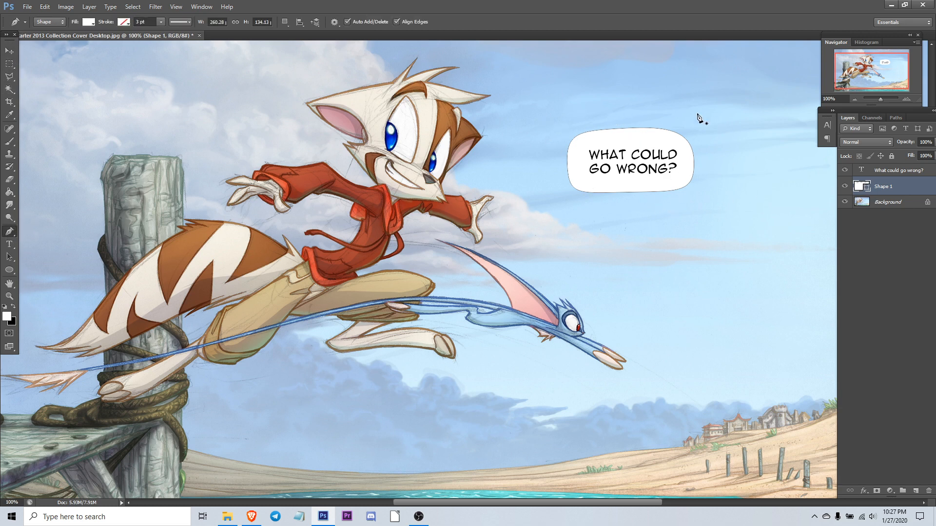
{"action": "left_click_drag", "start_coordinate": [600, 291], "coordinate": [655, 220]}
{"action": "left_click_drag", "start_coordinate": [682, 280], "coordinate": [679, 346]}
{"action": "left_click_drag", "start_coordinate": [648, 374], "coordinate": [618, 368]}
{"action": "left_click_drag", "start_coordinate": [601, 291], "coordinate": [601, 231]}
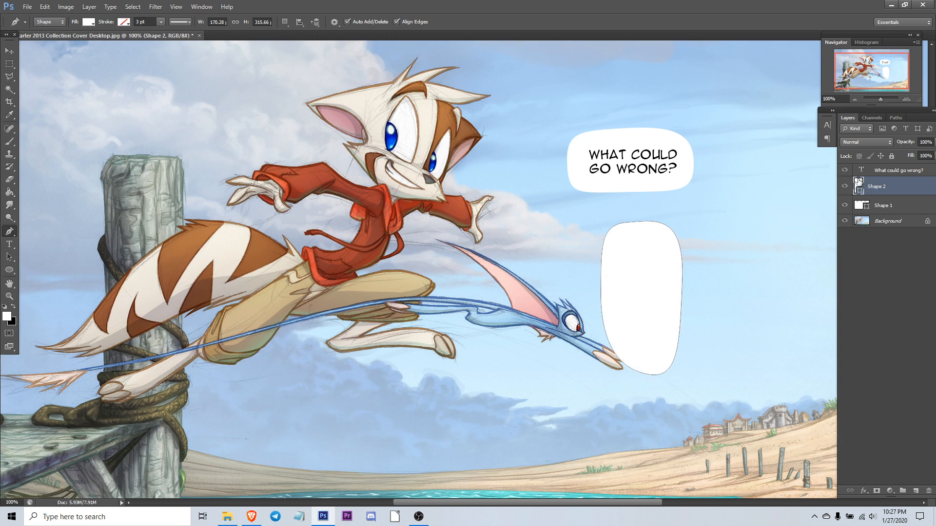
{"action": "left_click_drag", "start_coordinate": [858, 183], "coordinate": [929, 491]}
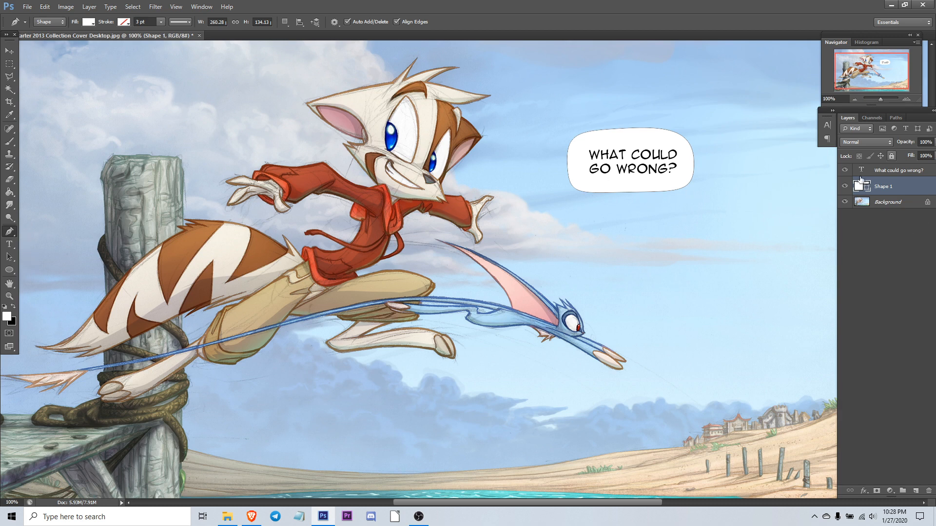
Step: Add a new empty layer above the Background and merge the rounded bubble shape down into it
{"action": "left_click", "coordinate": [896, 202]}
{"action": "left_click", "coordinate": [916, 492]}
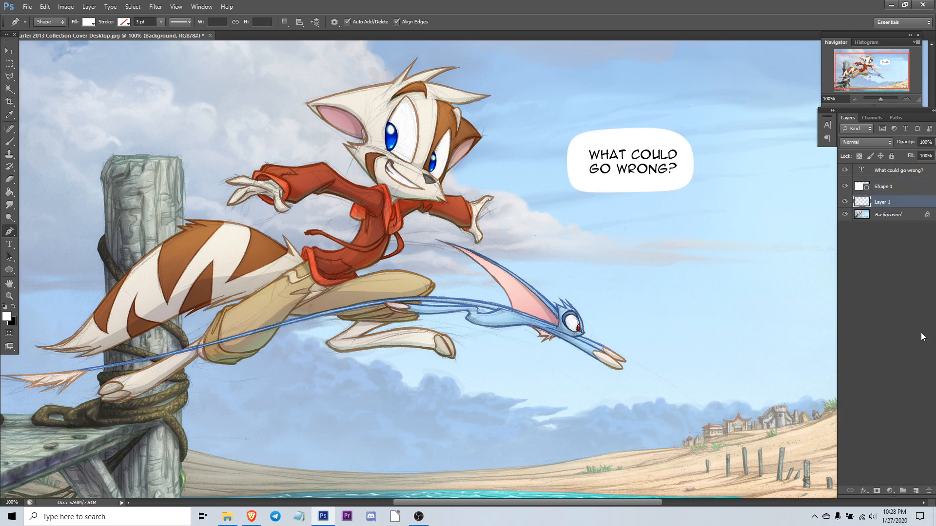
{"action": "left_click", "coordinate": [892, 189]}
{"action": "key", "text": "Delete"}
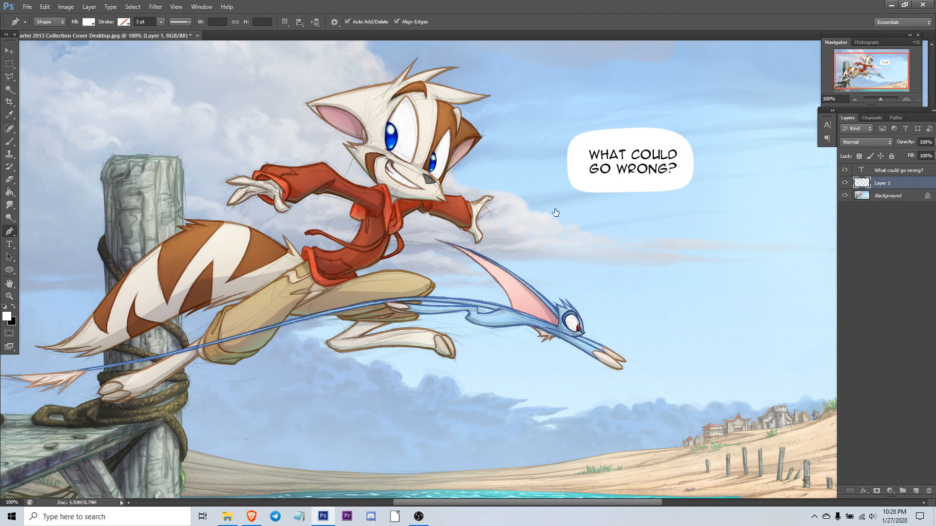
Step: Apply a black 3 px outside Stroke layer style to the merged bubble layer
{"action": "key", "text": "h"}
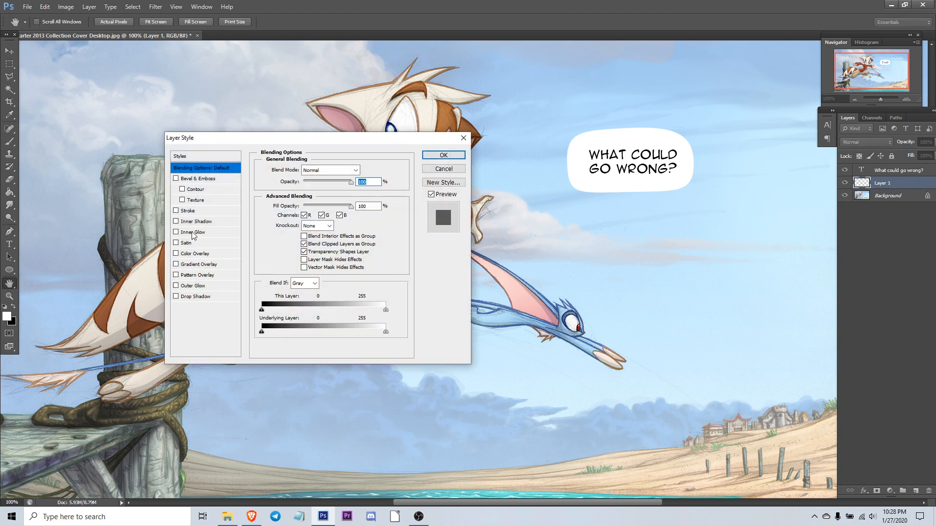
{"action": "left_click", "coordinate": [188, 211]}
{"action": "left_click", "coordinate": [287, 237]}
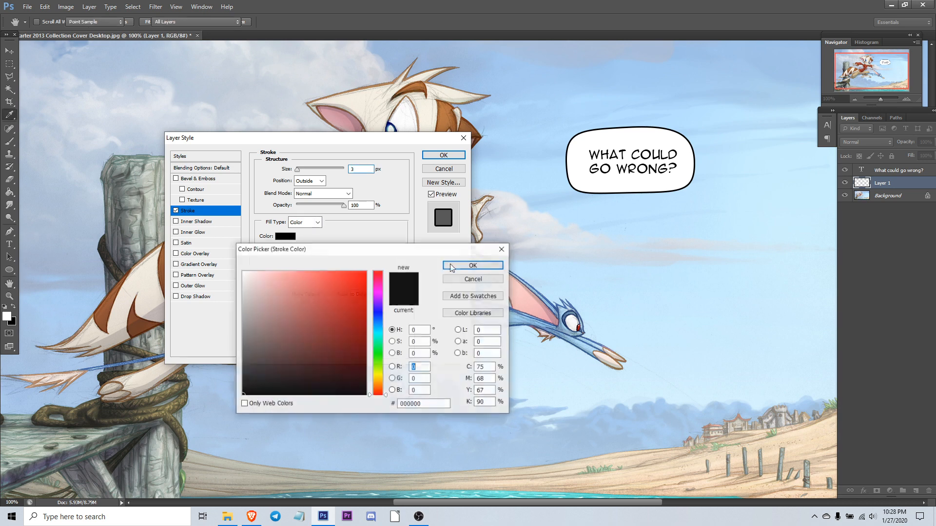
{"action": "left_click", "coordinate": [367, 160]}
{"action": "left_click", "coordinate": [468, 266]}
{"action": "left_click", "coordinate": [444, 155]}
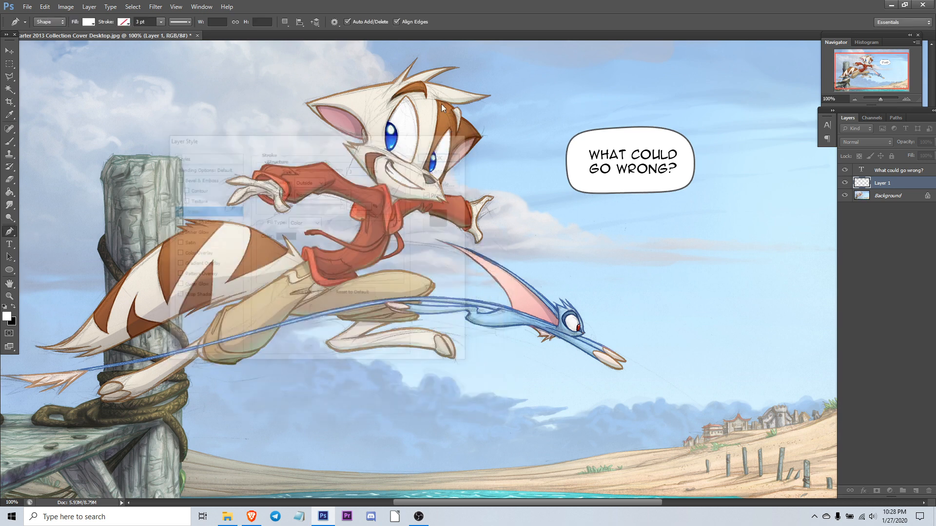
Step: Toggle the bubble layer's visibility to compare, and add a new empty layer above it
{"action": "left_click", "coordinate": [848, 183]}
{"action": "left_click", "coordinate": [846, 183]}
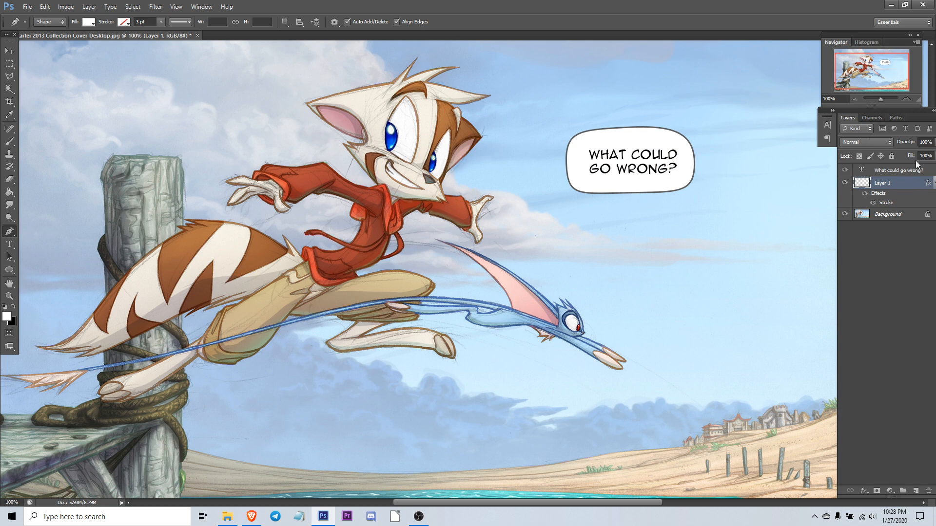
{"action": "left_click", "coordinate": [916, 491]}
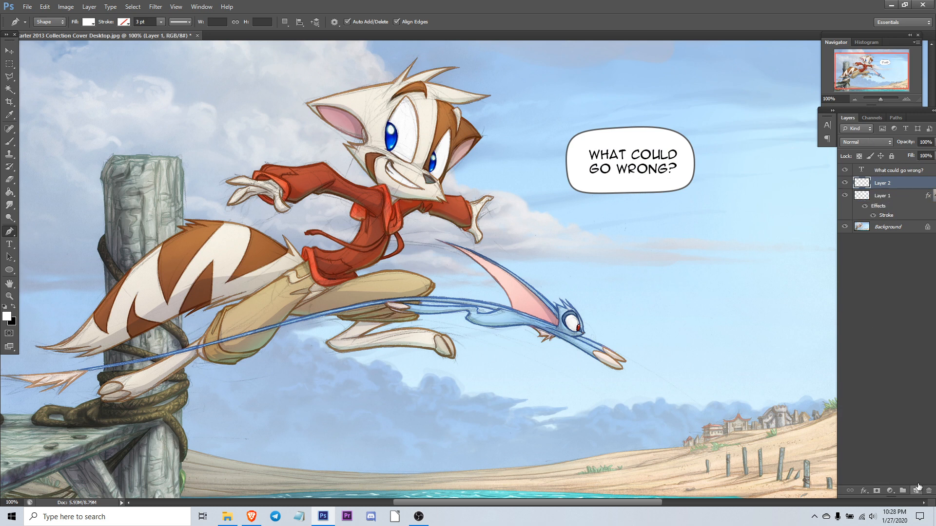
Step: Rename the bubble layer to Balloon and the new empty layer to Tail
{"action": "double_click", "coordinate": [880, 197]}
{"action": "type", "text": "Ballooon"}
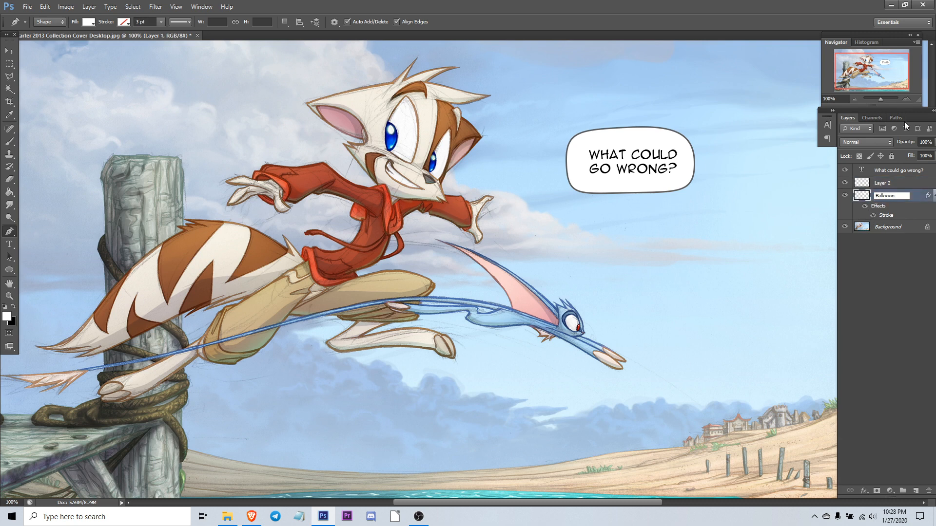
{"action": "left_click", "coordinate": [885, 187]}
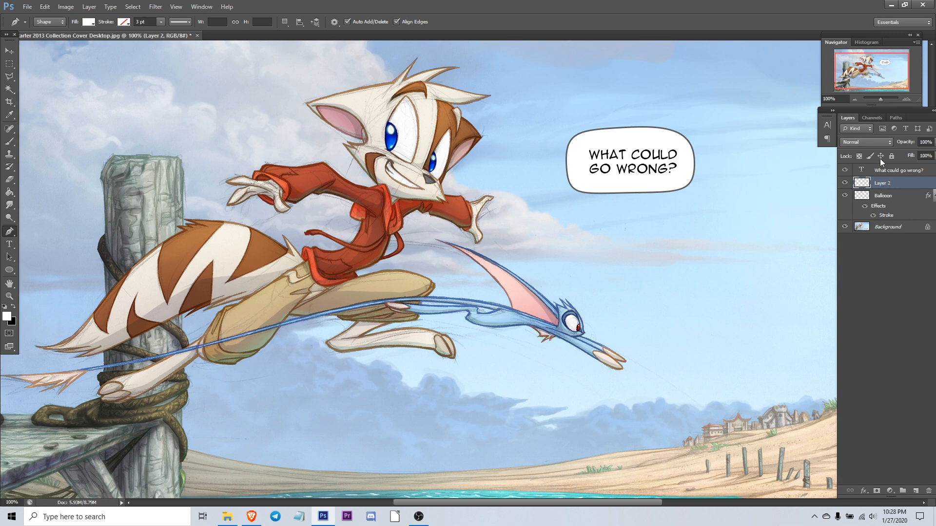
{"action": "double_click", "coordinate": [879, 183]}
{"action": "type", "text": "Tail"}
{"action": "key", "text": "Return"}
Step: Draw a curved, tapering tail shape with the Pen tool, arching from the bubble's top toward the upper left
{"action": "left_click", "coordinate": [845, 183]}
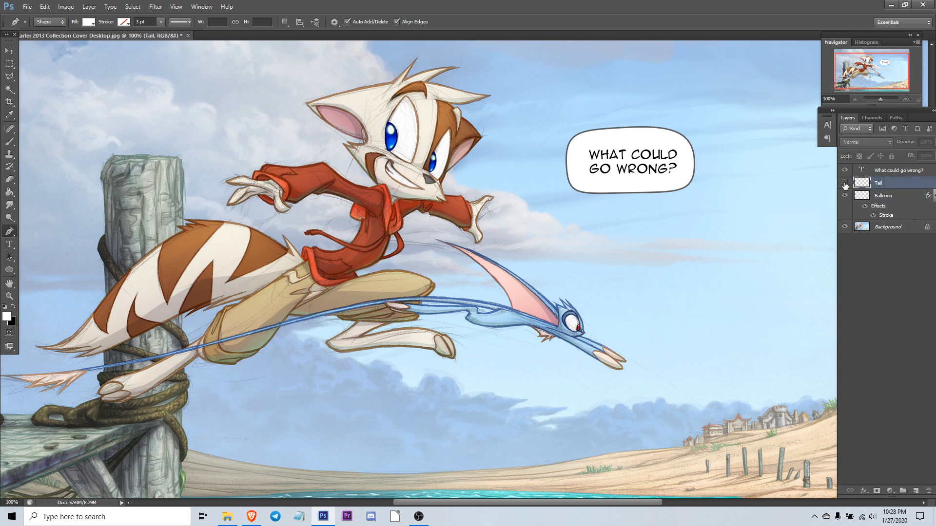
{"action": "left_click", "coordinate": [845, 183]}
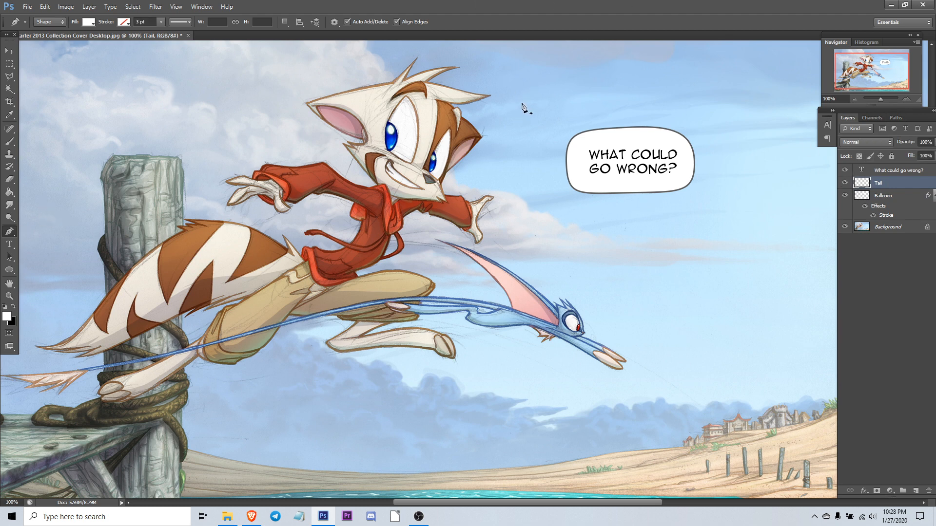
{"action": "left_click", "coordinate": [509, 122]}
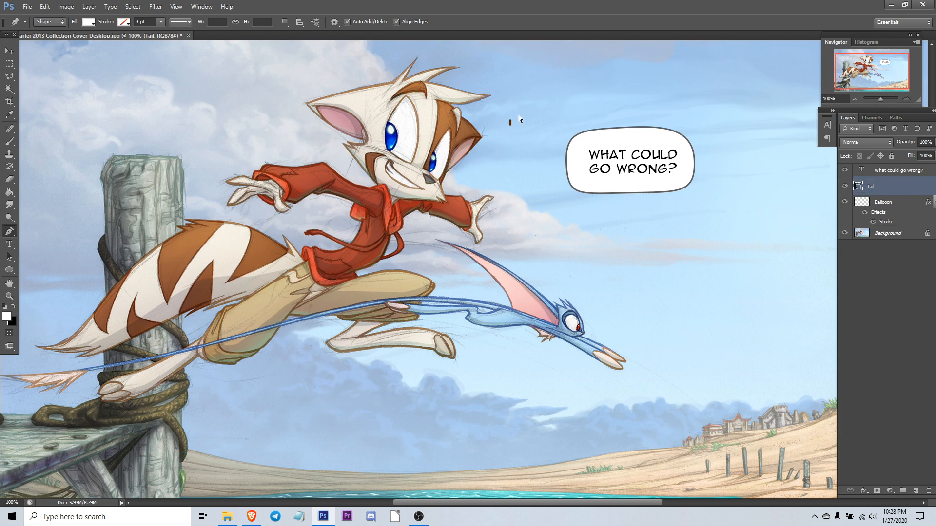
{"action": "key", "text": "ctrl+z"}
{"action": "left_click", "coordinate": [508, 125]}
{"action": "left_click_drag", "start_coordinate": [550, 72], "coordinate": [587, 56]}
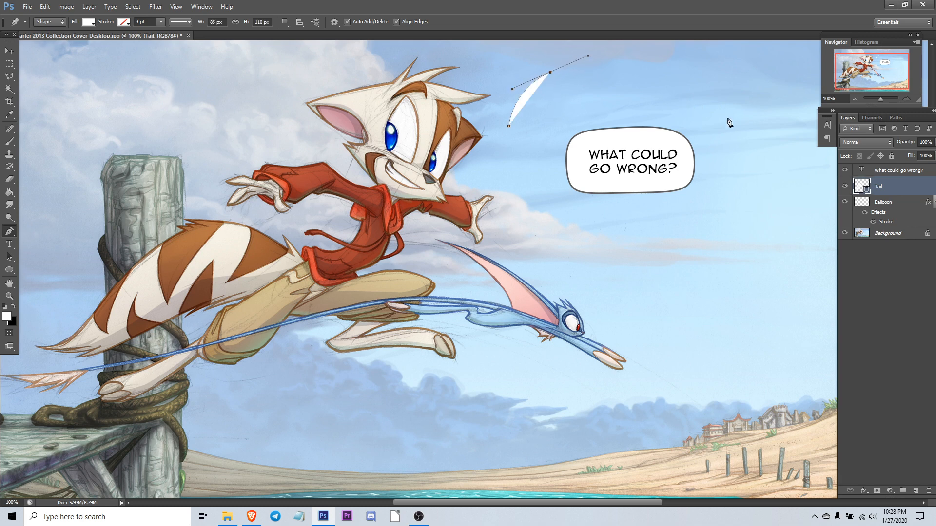
{"action": "left_click_drag", "start_coordinate": [727, 112], "coordinate": [717, 186]}
{"action": "left_click_drag", "start_coordinate": [639, 138], "coordinate": [652, 92]}
{"action": "left_click_drag", "start_coordinate": [720, 114], "coordinate": [722, 61]}
{"action": "left_click_drag", "start_coordinate": [552, 73], "coordinate": [493, 113]}
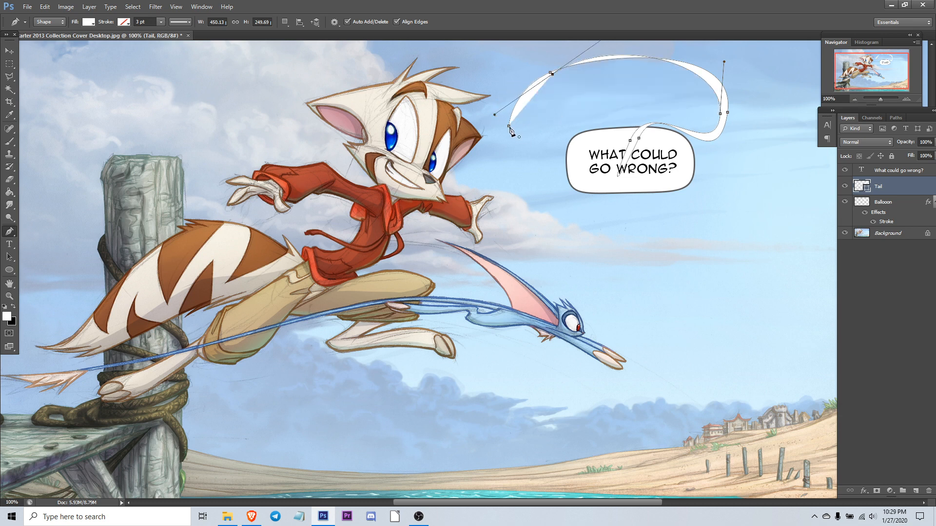
{"action": "left_click", "coordinate": [510, 127]}
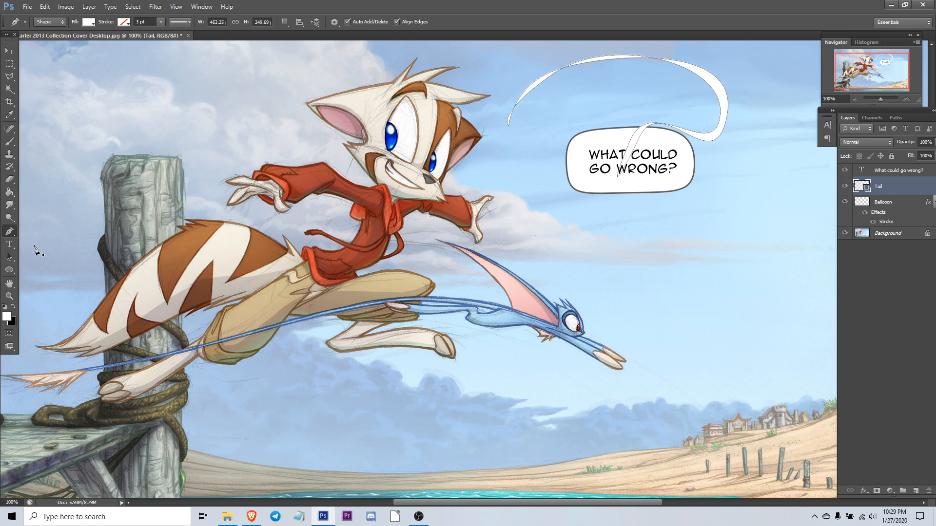
Step: Refine the tail's curves with the Convert Point Tool by adjusting its anchor handles
{"action": "right_click", "coordinate": [8, 234]}
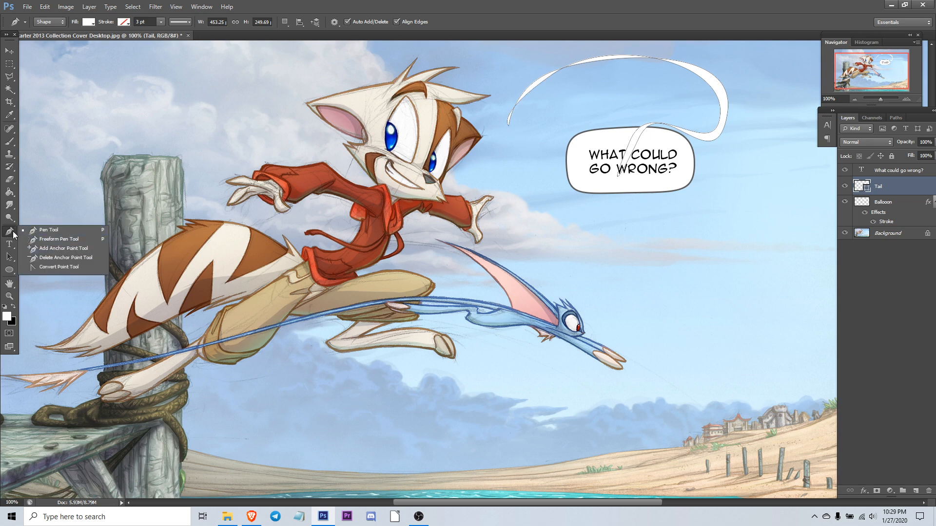
{"action": "left_click", "coordinate": [64, 268]}
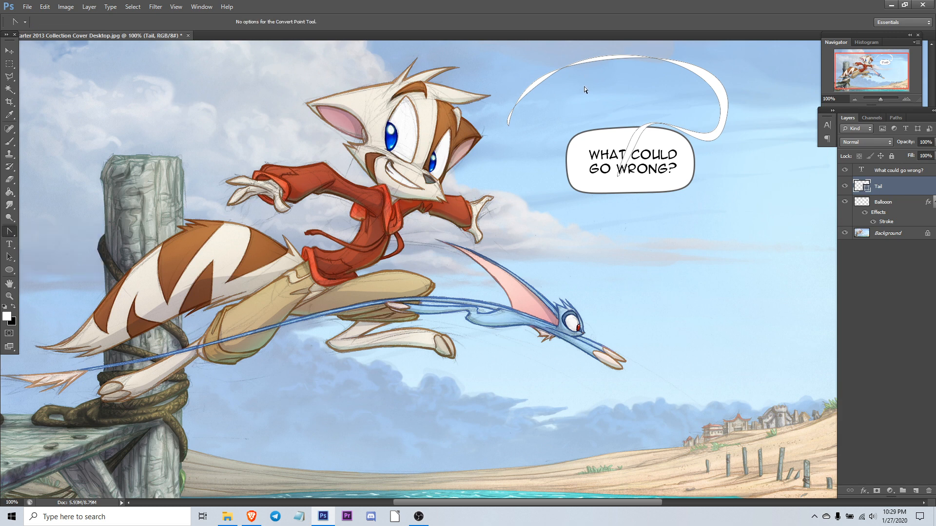
{"action": "left_click_drag", "start_coordinate": [534, 51], "coordinate": [548, 91]}
{"action": "left_click", "coordinate": [533, 88]}
{"action": "left_click_drag", "start_coordinate": [522, 59], "coordinate": [542, 75]}
{"action": "left_click_drag", "start_coordinate": [552, 75], "coordinate": [493, 96]}
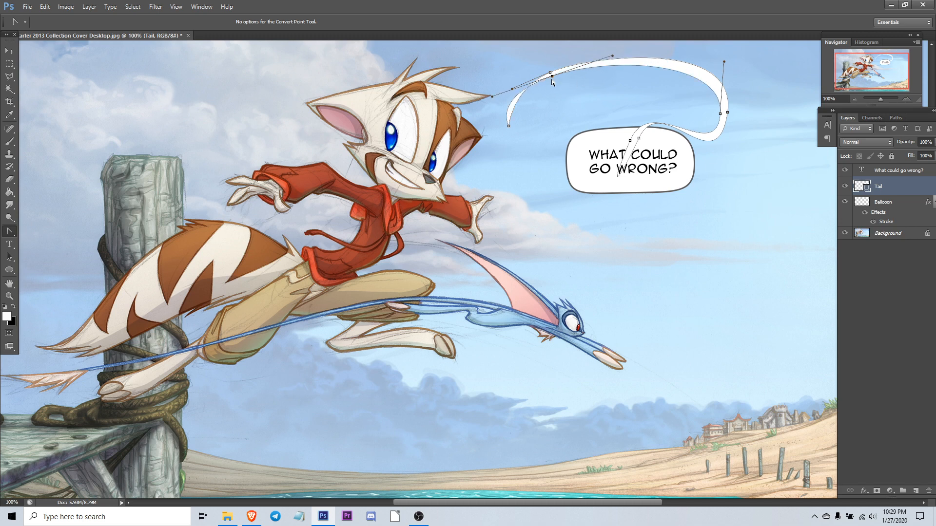
{"action": "left_click_drag", "start_coordinate": [552, 76], "coordinate": [572, 74]}
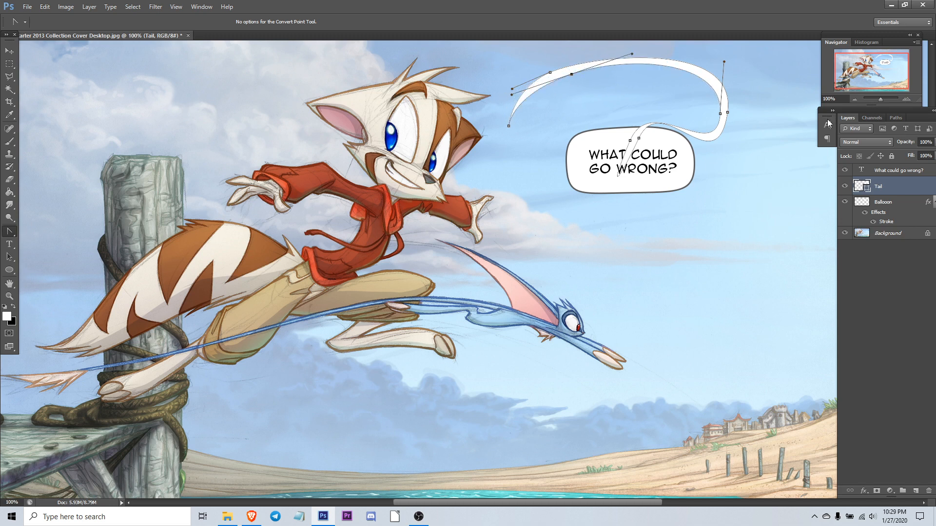
Step: Select the Tail and Balloon layers and merge the tail into the Balloon layer
{"action": "left_click", "coordinate": [890, 204]}
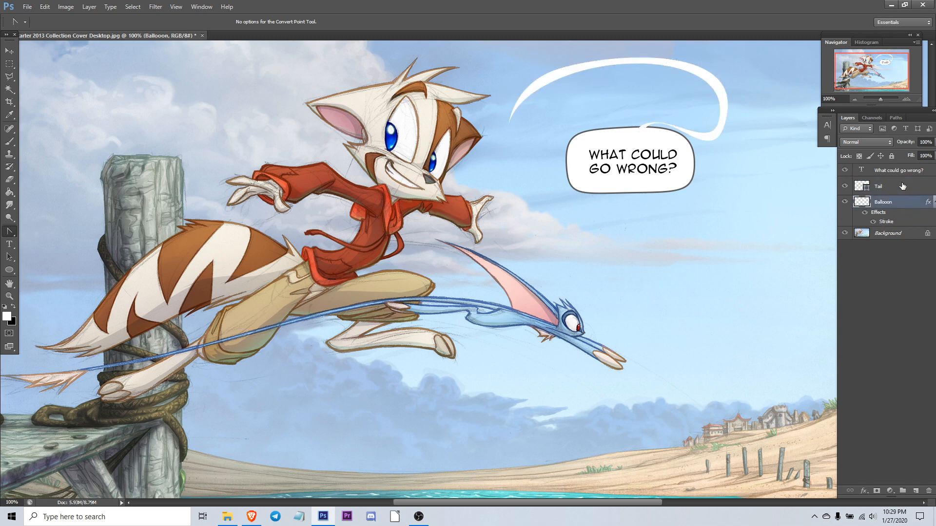
{"action": "left_click", "coordinate": [890, 188]}
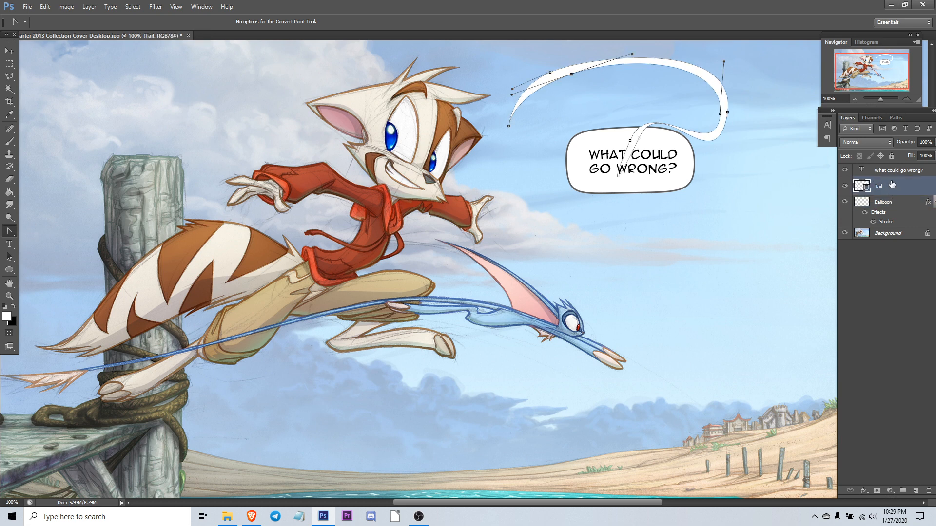
{"action": "left_click", "coordinate": [889, 204]}
{"action": "left_click", "coordinate": [894, 203]}
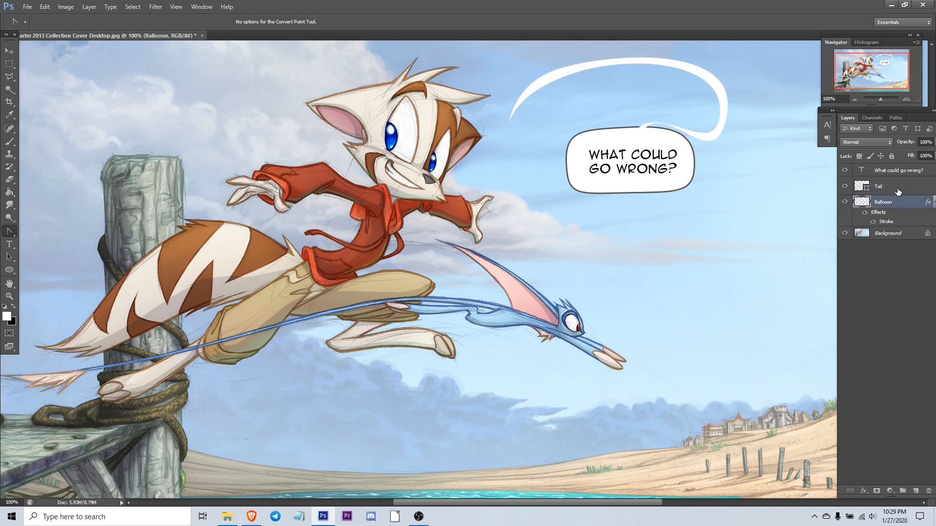
{"action": "left_click", "coordinate": [896, 189]}
{"action": "left_click", "coordinate": [886, 203]}
{"action": "key", "text": "v"}
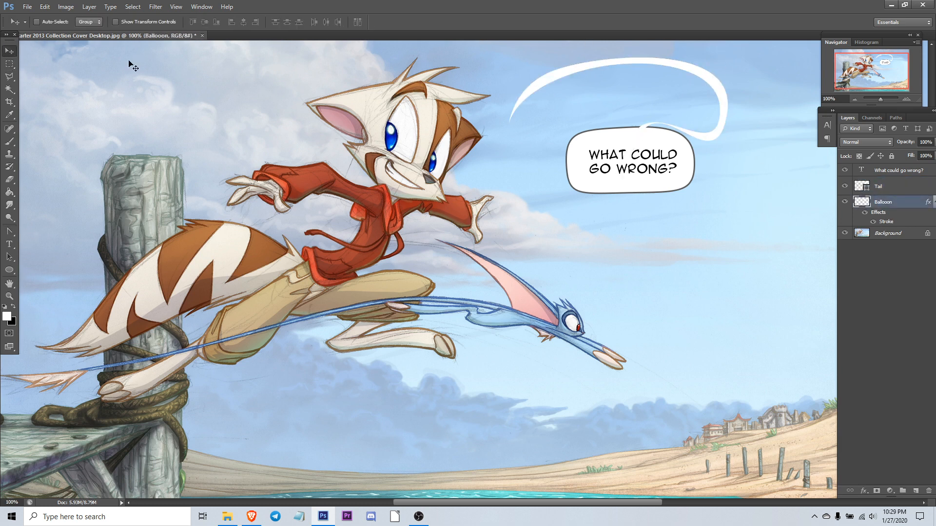
{"action": "left_click", "coordinate": [892, 190]}
{"action": "left_click", "coordinate": [887, 202]}
{"action": "left_click", "coordinate": [885, 188]}
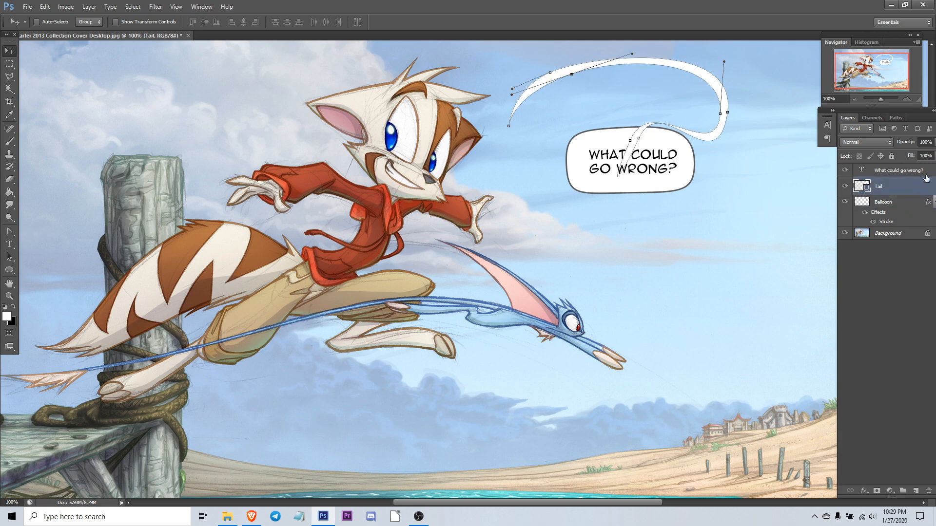
{"action": "left_click", "coordinate": [882, 203]}
{"action": "left_click", "coordinate": [883, 187]}
{"action": "key", "text": "ctrl+e"}
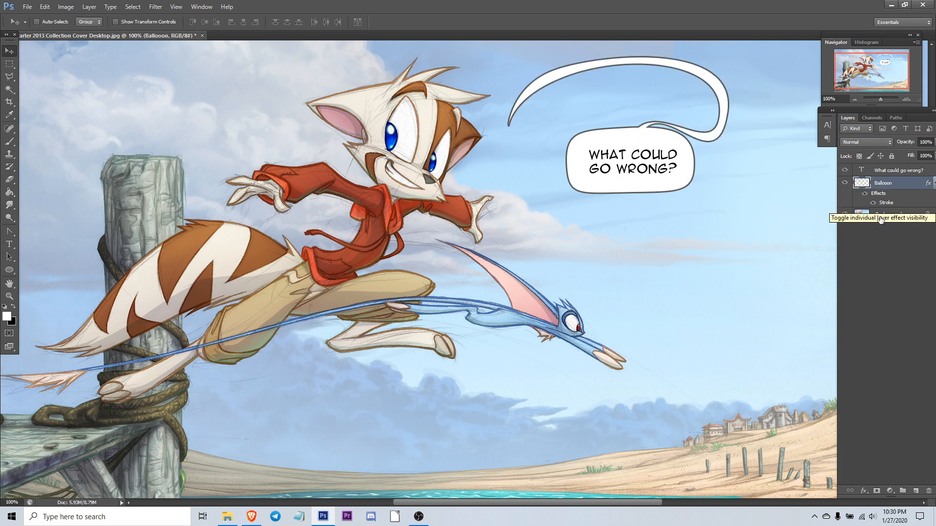
Step: Toggle the Balloon layer's visibility to compare, leaving it hidden
{"action": "left_click", "coordinate": [846, 184]}
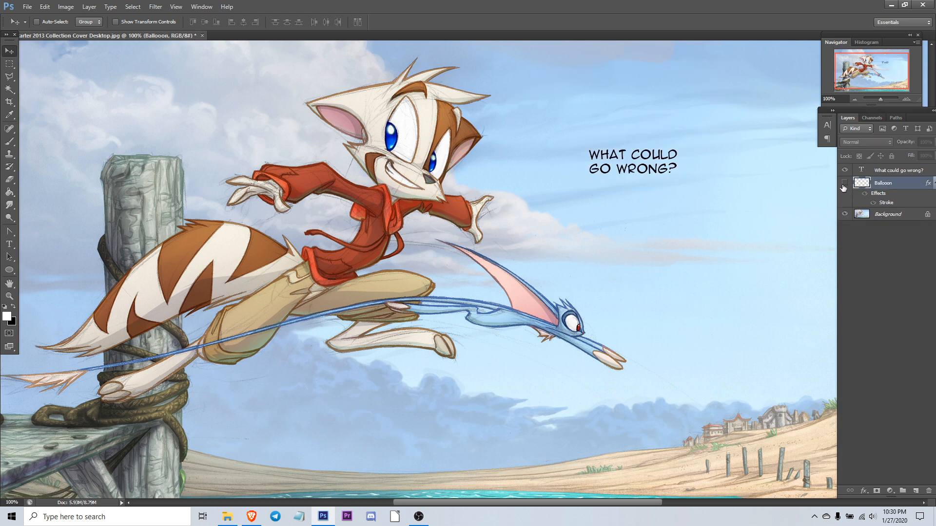
{"action": "left_click", "coordinate": [846, 184]}
{"action": "left_click", "coordinate": [847, 184]}
{"action": "left_click", "coordinate": [845, 183]}
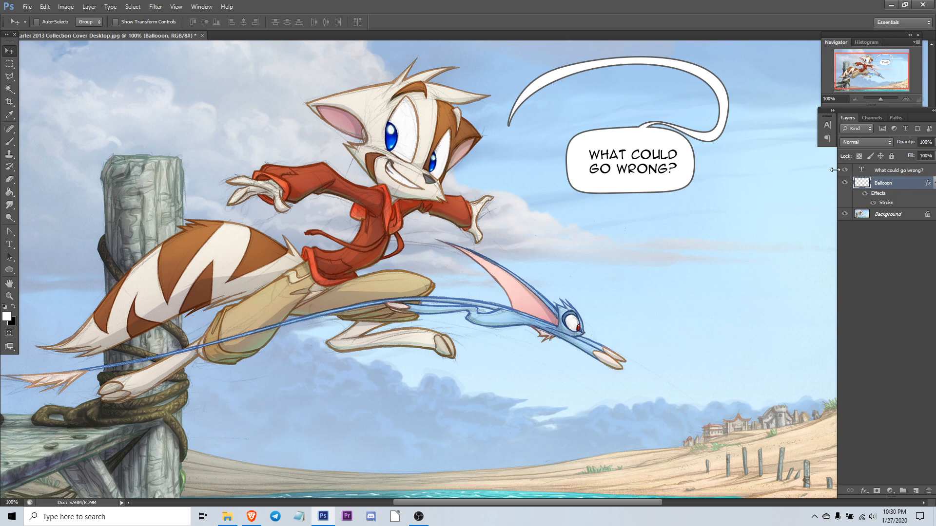
{"action": "left_click", "coordinate": [845, 183]}
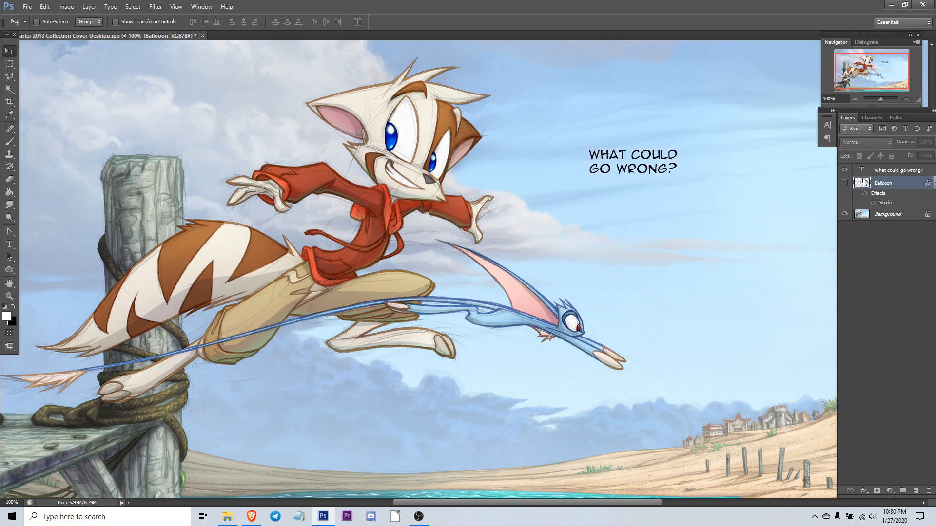
Step: Extend the caption text to read "WHAT COULD GO WRONG? PROBABLY A LOT. A LOT COULD GO WRONG. OH WELL."
{"action": "left_click", "coordinate": [9, 244]}
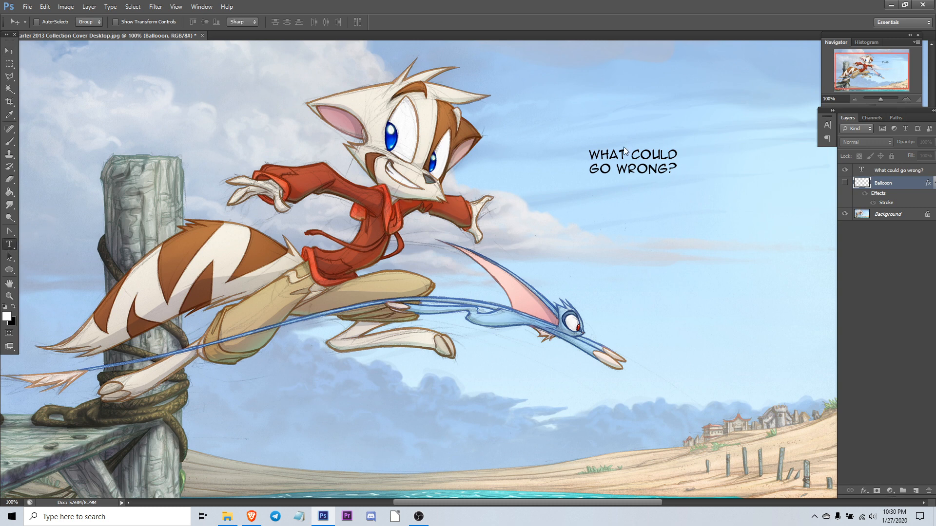
{"action": "left_click", "coordinate": [624, 155]}
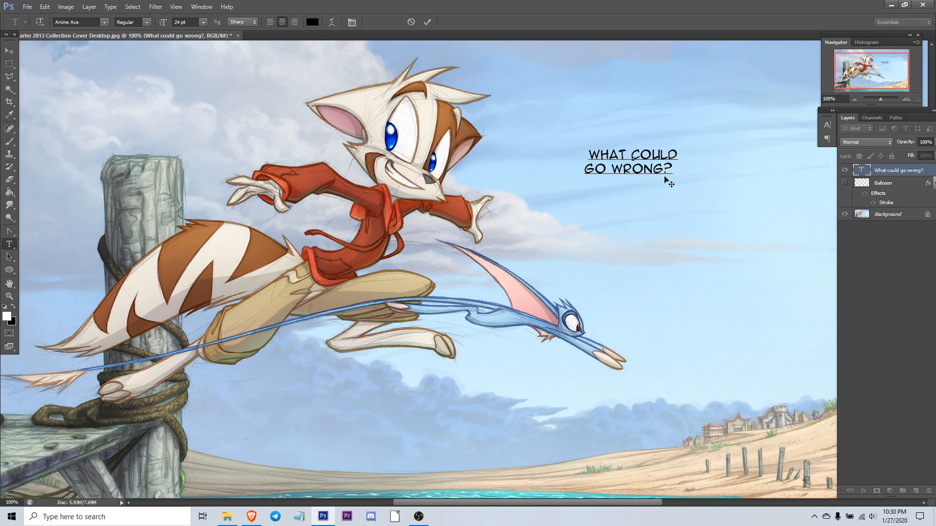
{"action": "type", "text": "PTO"}
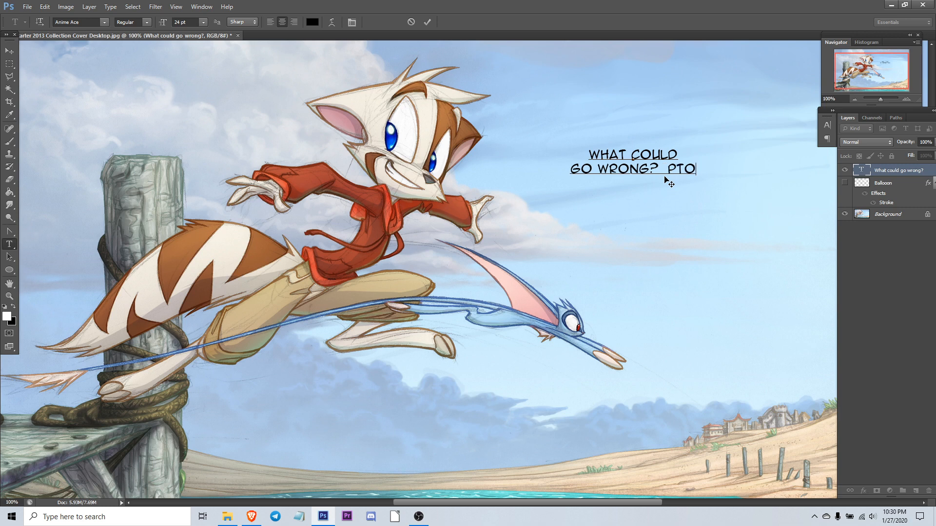
{"action": "key", "text": "BackSpace"}
{"action": "key", "text": "BackSpace"}
{"action": "type", "text": "R"}
{"action": "type", "text": "OBABLY"}
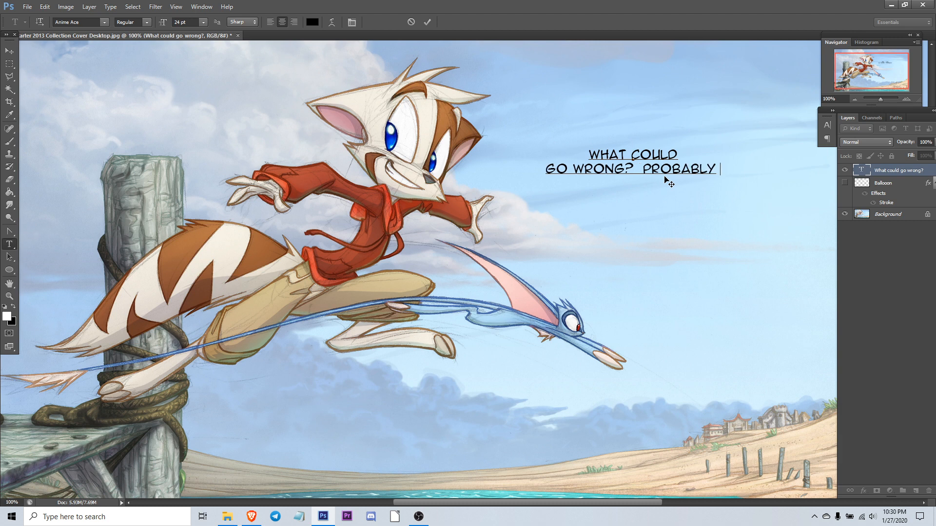
{"action": "key", "text": "Return"}
{"action": "type", "text": "AL"}
{"action": "key", "text": "BackSpace"}
{"action": "type", "text": "LOT.  A LOT COULD GO "}
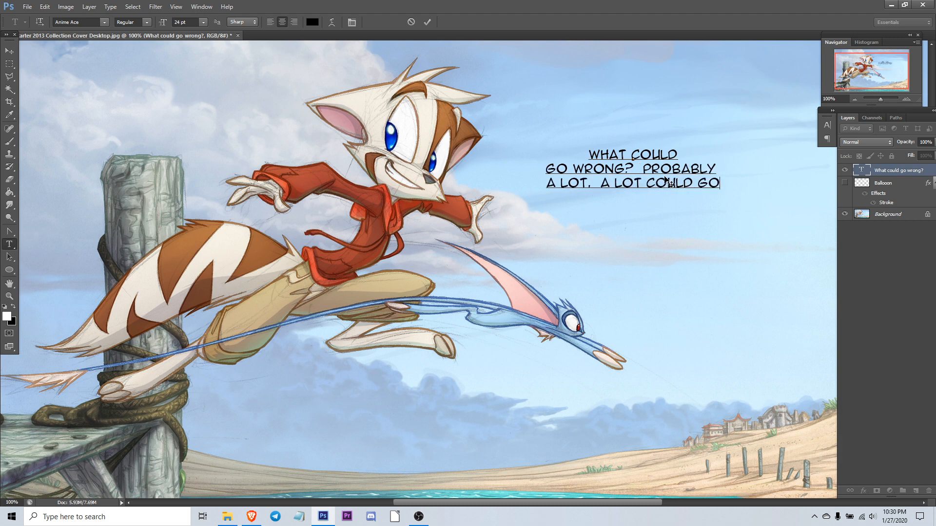
{"action": "type", "text": "WRONG.  OH WELL."}
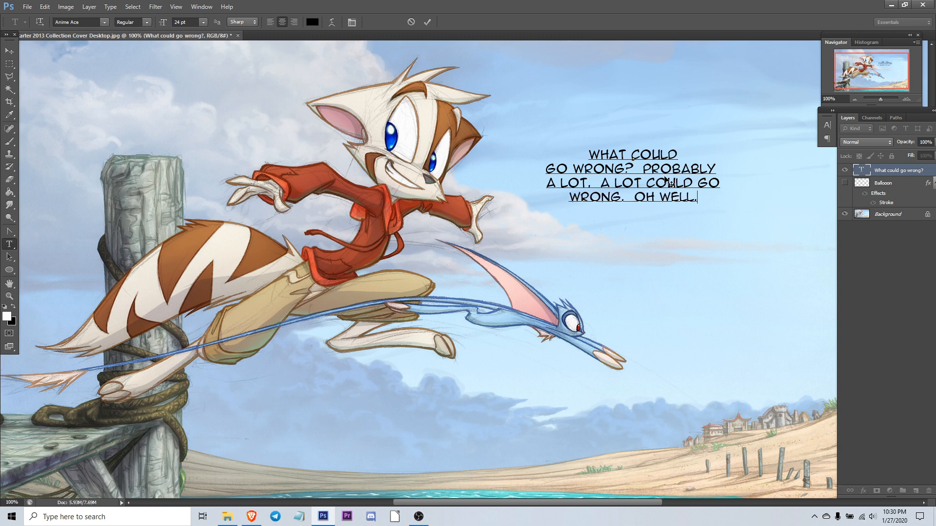
{"action": "left_click_drag", "start_coordinate": [585, 150], "coordinate": [871, 219]}
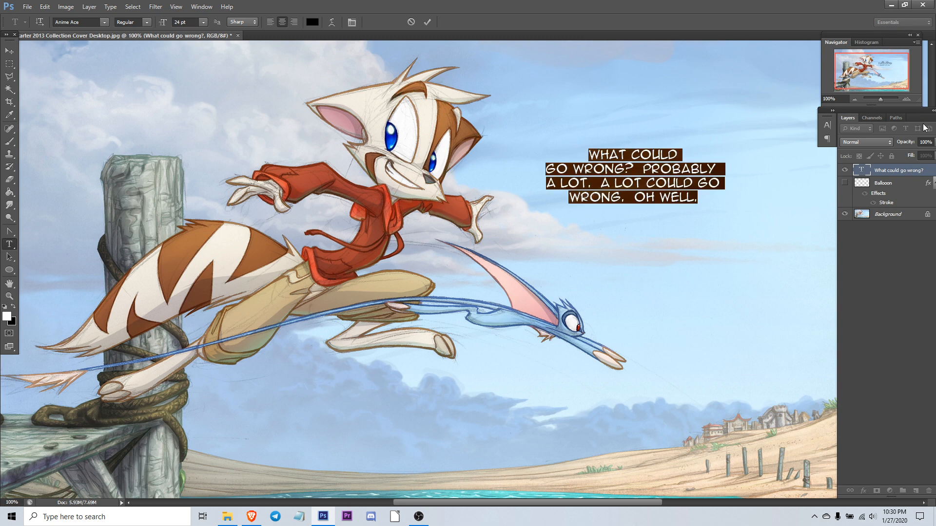
{"action": "left_click", "coordinate": [606, 153]}
{"action": "left_click_drag", "start_coordinate": [590, 153], "coordinate": [706, 217]}
{"action": "left_click", "coordinate": [9, 51]}
{"action": "left_click", "coordinate": [10, 243]}
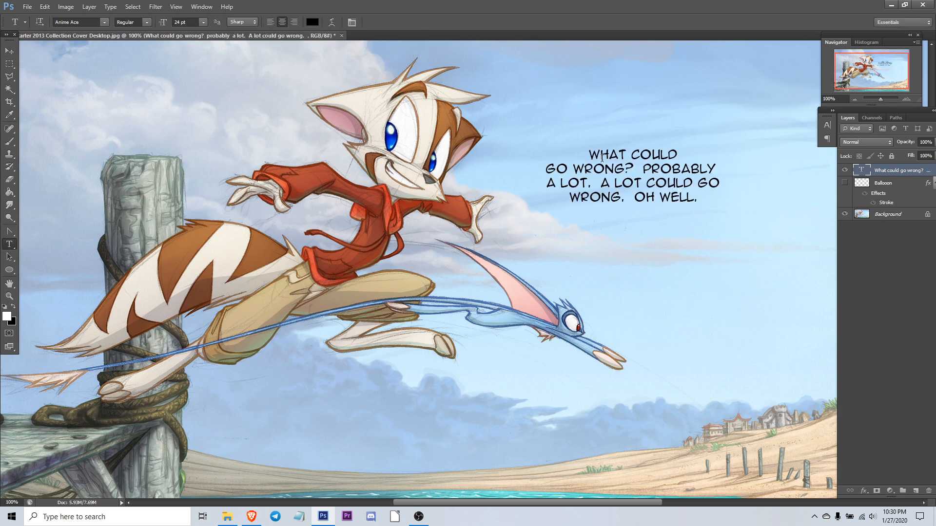
Step: Select all the caption text and browse the font list without changing the font
{"action": "left_click", "coordinate": [603, 157]}
{"action": "key", "text": "ctrl+a"}
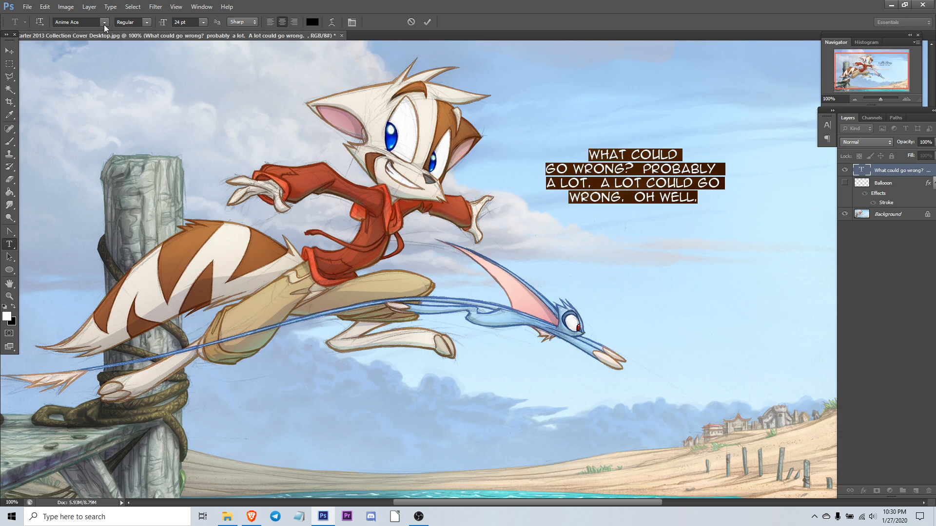
{"action": "left_click", "coordinate": [104, 22]}
{"action": "left_click", "coordinate": [106, 23]}
{"action": "left_click", "coordinate": [108, 22]}
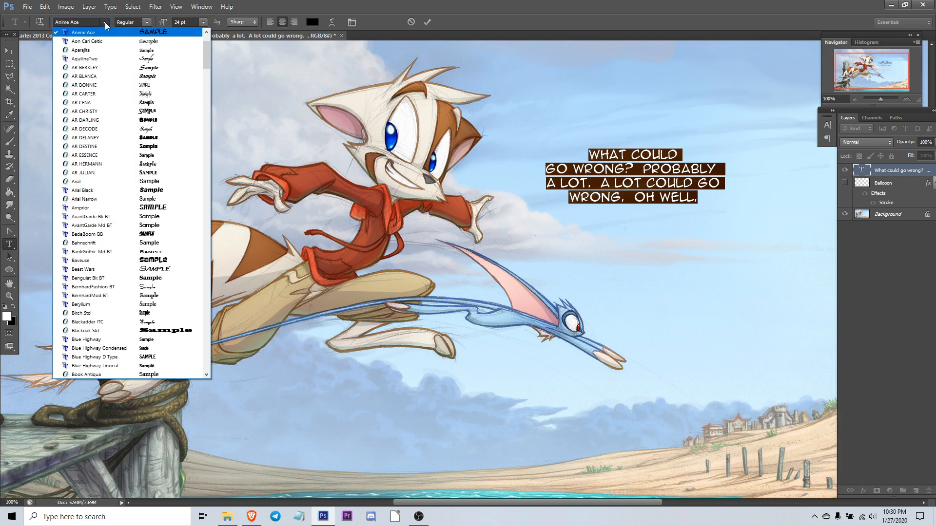
{"action": "left_click", "coordinate": [105, 23]}
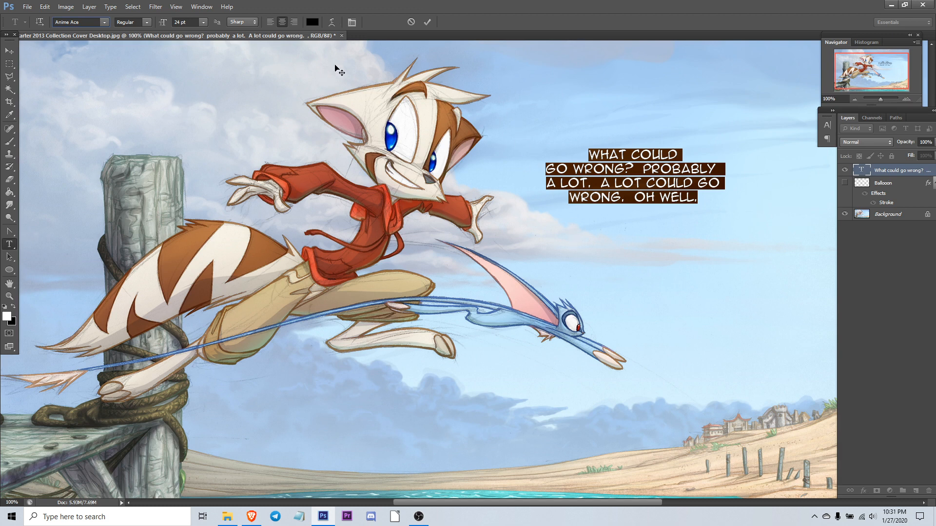
{"action": "left_click", "coordinate": [572, 161]}
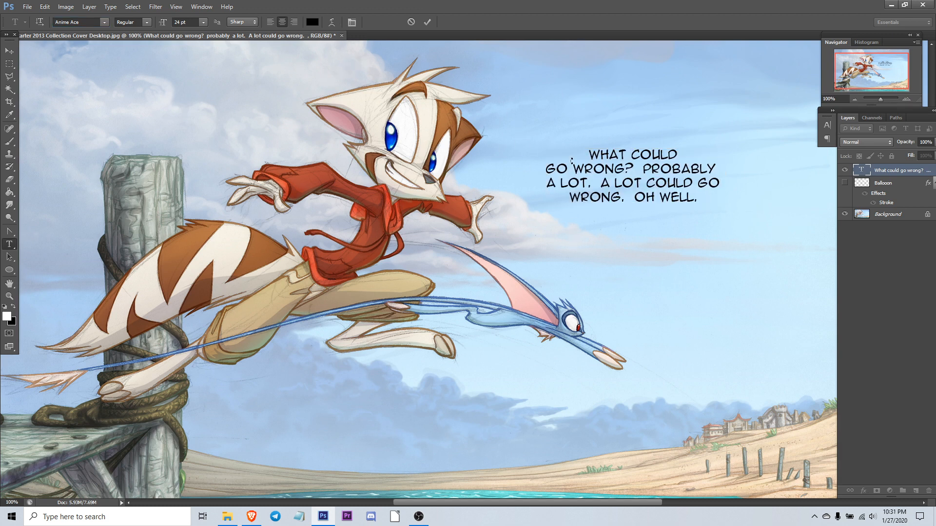
{"action": "key", "text": "ctrl+t"}
{"action": "key", "text": "Return"}
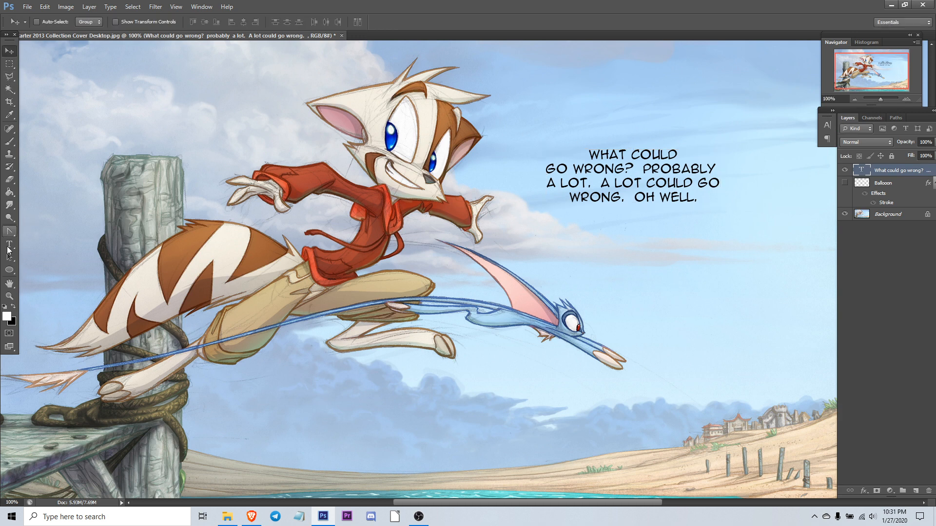
Step: Select all the caption text and browse the paragraph alignment and character panel options, keeping it centred
{"action": "left_click", "coordinate": [9, 244]}
{"action": "left_click", "coordinate": [590, 154]}
{"action": "key", "text": "ctrl+a"}
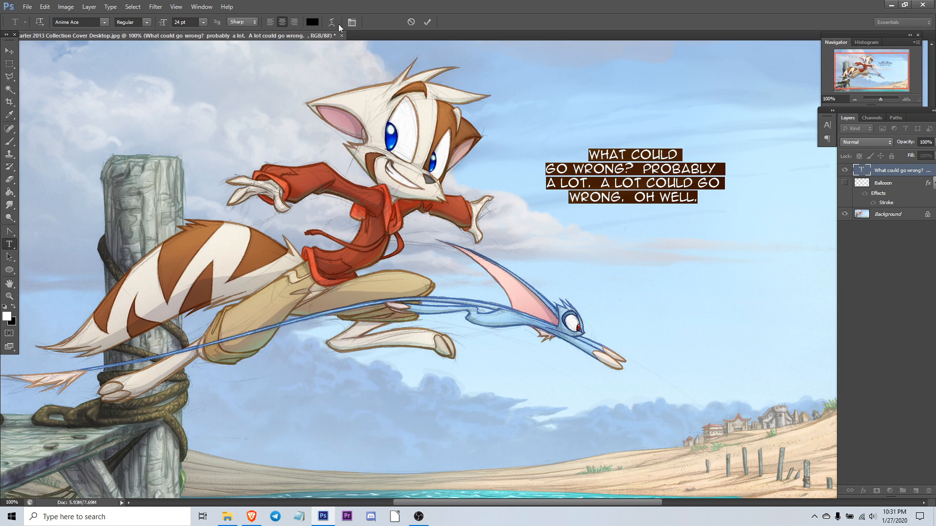
{"action": "left_click", "coordinate": [827, 139]}
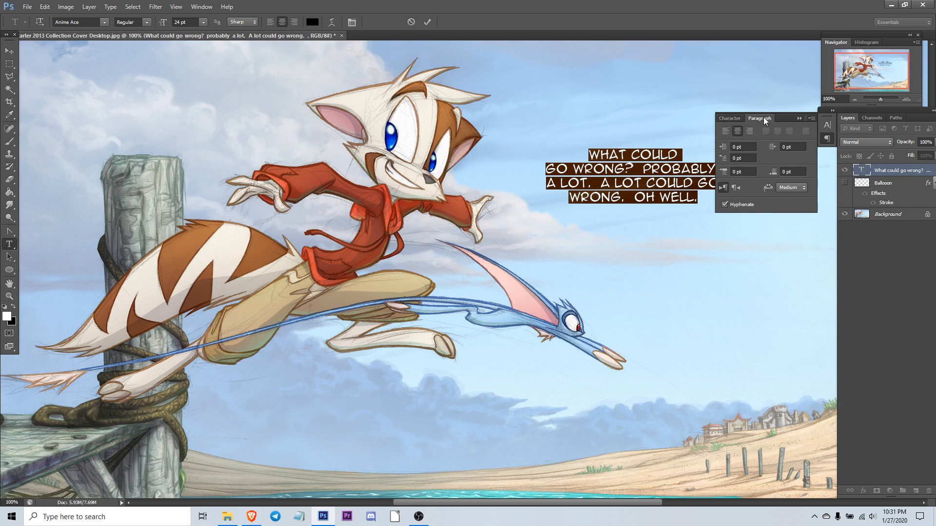
{"action": "left_click", "coordinate": [727, 131]}
{"action": "left_click", "coordinate": [738, 131]}
{"action": "left_click", "coordinate": [749, 131]}
{"action": "left_click", "coordinate": [738, 131]}
{"action": "left_click", "coordinate": [729, 118]}
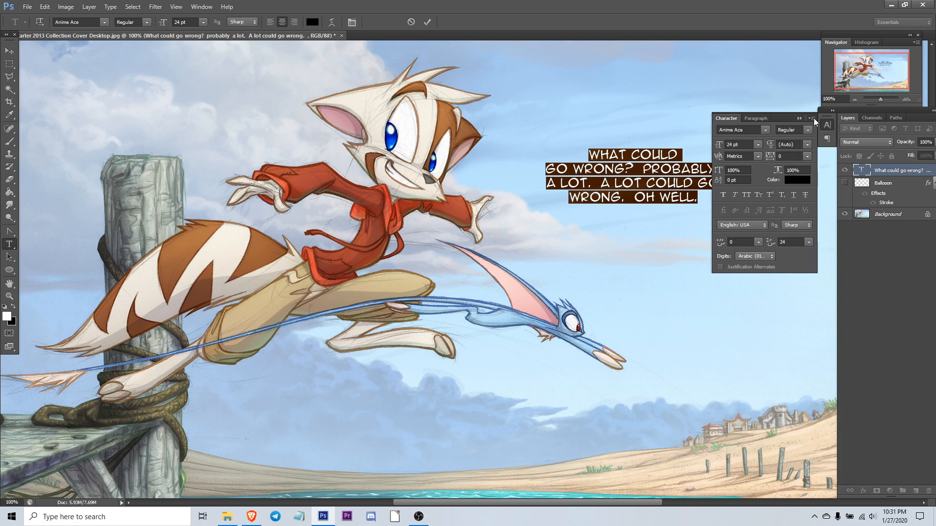
{"action": "left_click", "coordinate": [833, 110]}
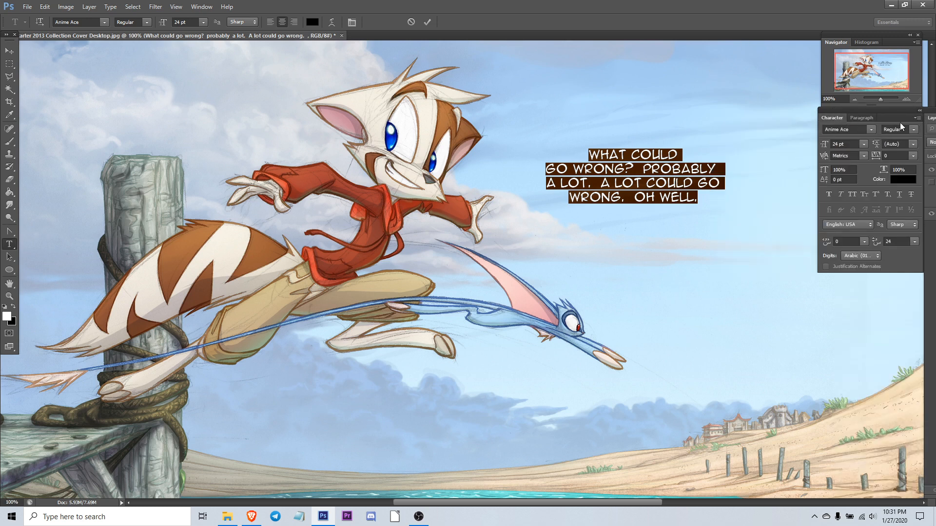
{"action": "left_click", "coordinate": [920, 112]}
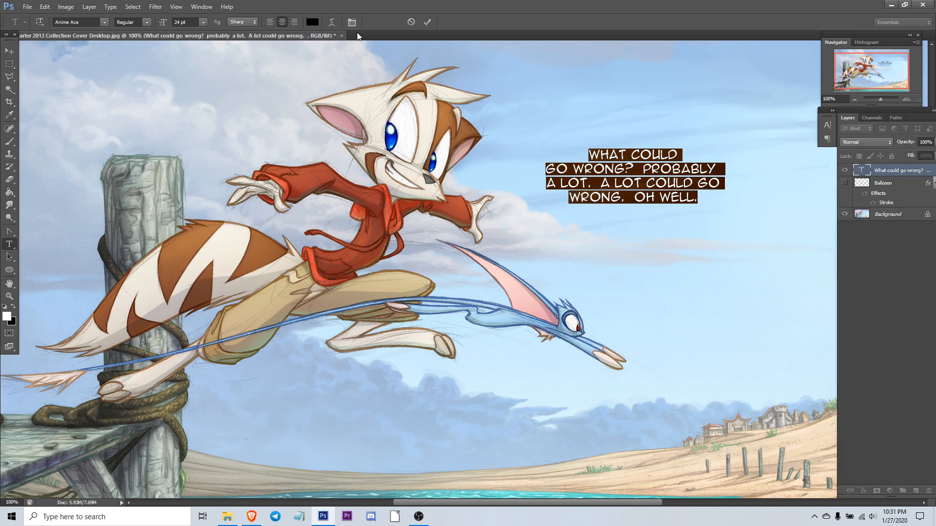
Step: Warp the caption text with the Arc style at a bend of +11
{"action": "left_click", "coordinate": [332, 25]}
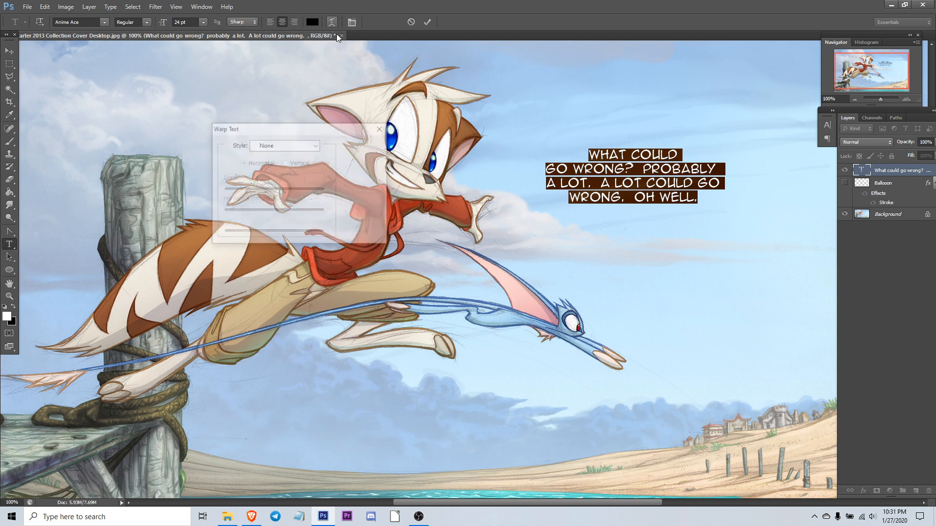
{"action": "left_click", "coordinate": [313, 145]}
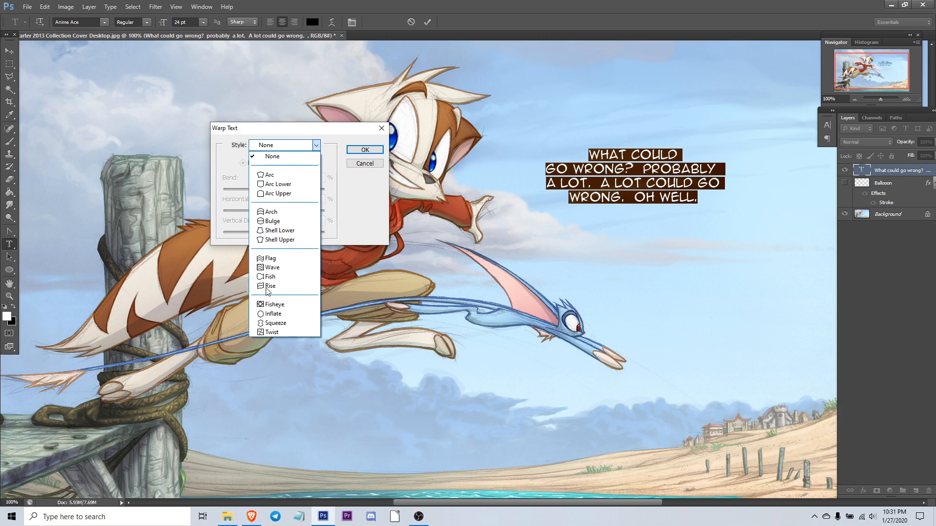
{"action": "left_click", "coordinate": [277, 179]}
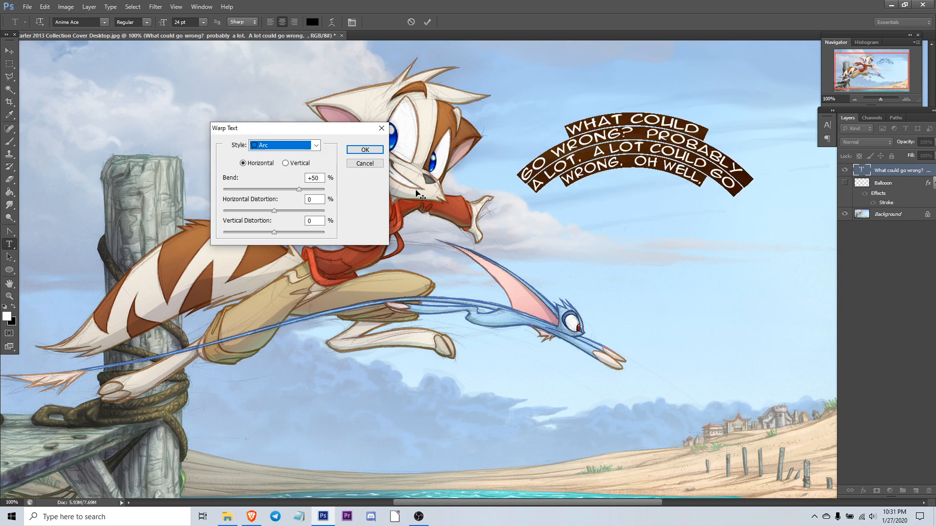
{"action": "left_click_drag", "start_coordinate": [299, 192], "coordinate": [267, 212]}
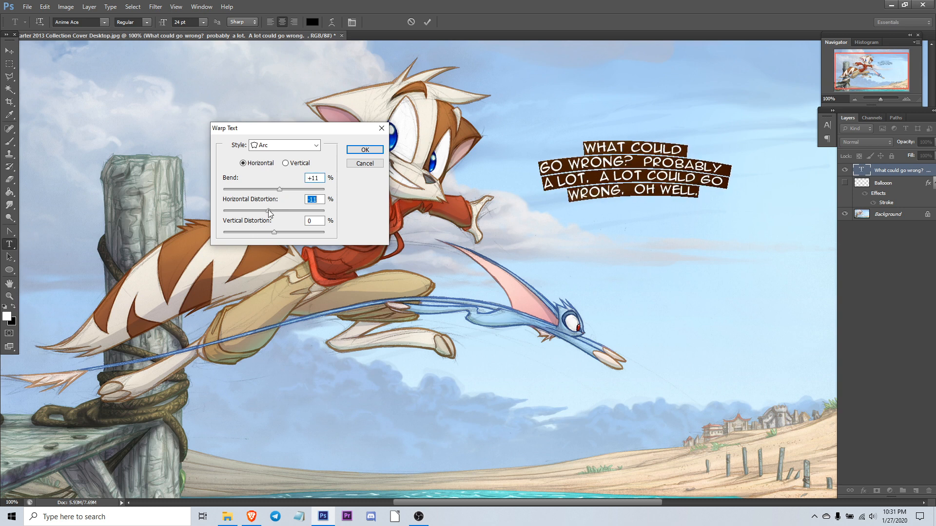
{"action": "left_click", "coordinate": [364, 150]}
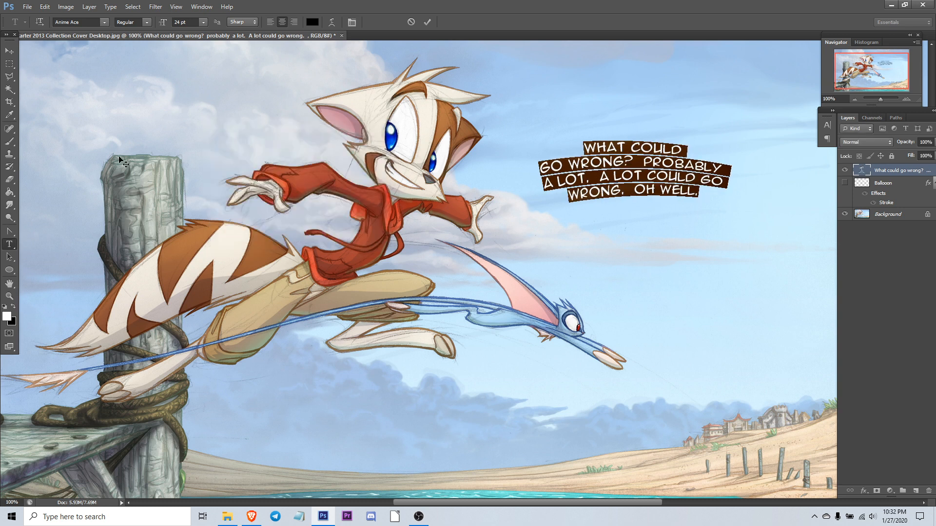
Step: Rotate the caption about 8.5° with Free Transform and nudge it slightly to the right
{"action": "left_click", "coordinate": [11, 54]}
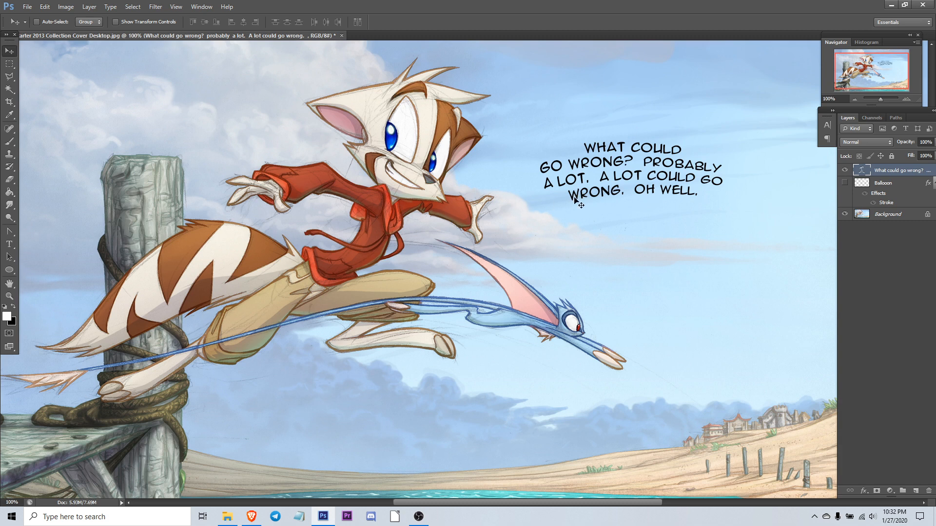
{"action": "key", "text": "ctrl+t"}
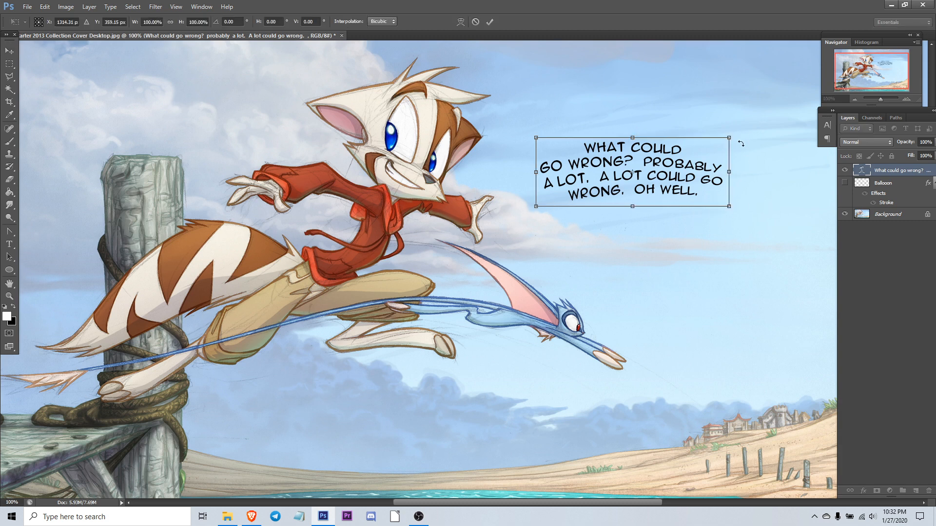
{"action": "left_click_drag", "start_coordinate": [759, 140], "coordinate": [759, 156]}
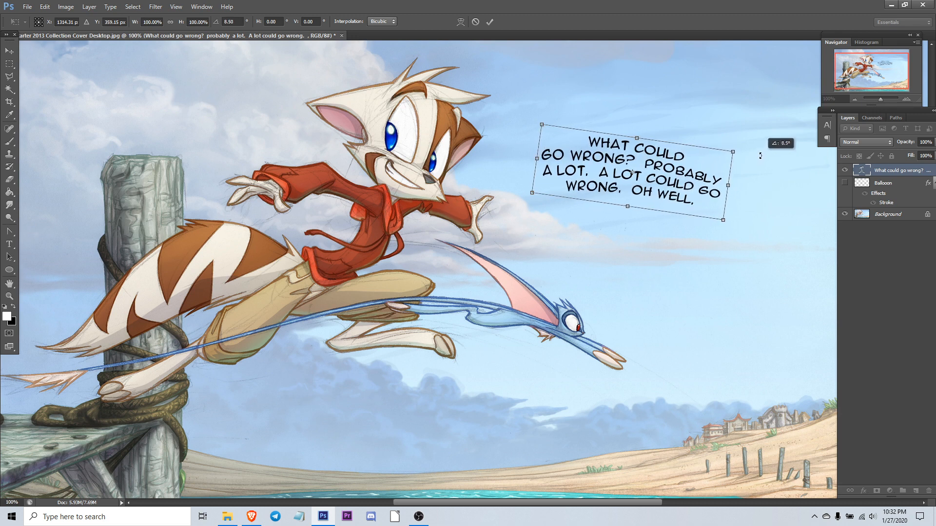
{"action": "key", "text": "Return"}
{"action": "left_click_drag", "start_coordinate": [661, 166], "coordinate": [681, 165]}
Step: Show the Balloon layer and erase the old balloon with a large Eraser brush
{"action": "left_click", "coordinate": [884, 183]}
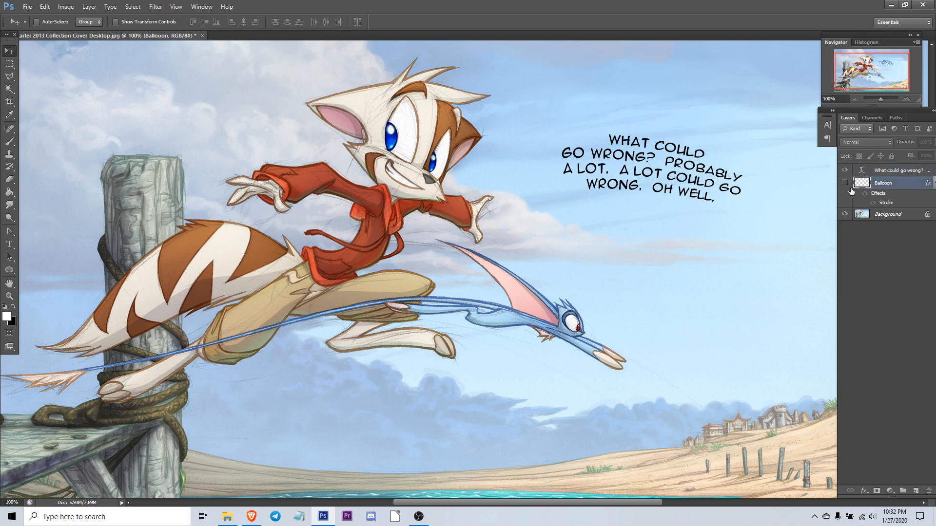
{"action": "left_click", "coordinate": [845, 183]}
{"action": "key", "text": "e"}
{"action": "key", "text": "bracketright"}
{"action": "key", "text": "bracketright"}
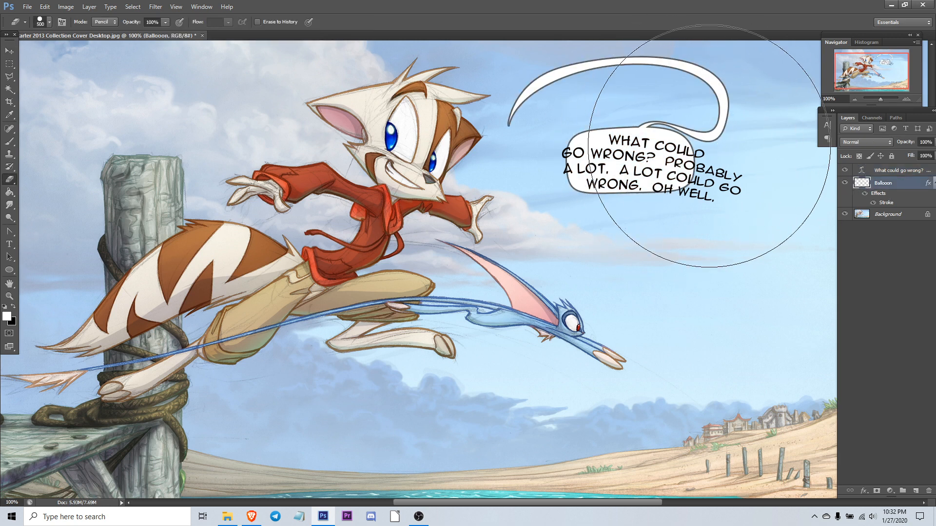
{"action": "left_click_drag", "start_coordinate": [666, 117], "coordinate": [651, 119]}
Step: Draw an elliptical balloon about 265 by 150 px around the caption and reposition it behind the text
{"action": "left_click", "coordinate": [9, 243]}
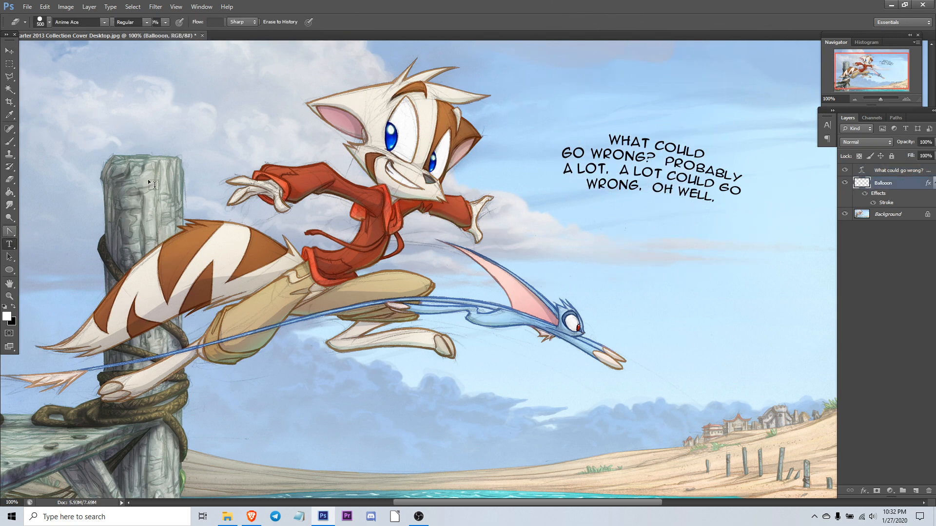
{"action": "left_click", "coordinate": [9, 270]}
{"action": "left_click_drag", "start_coordinate": [554, 122], "coordinate": [795, 259]}
{"action": "key", "text": "v"}
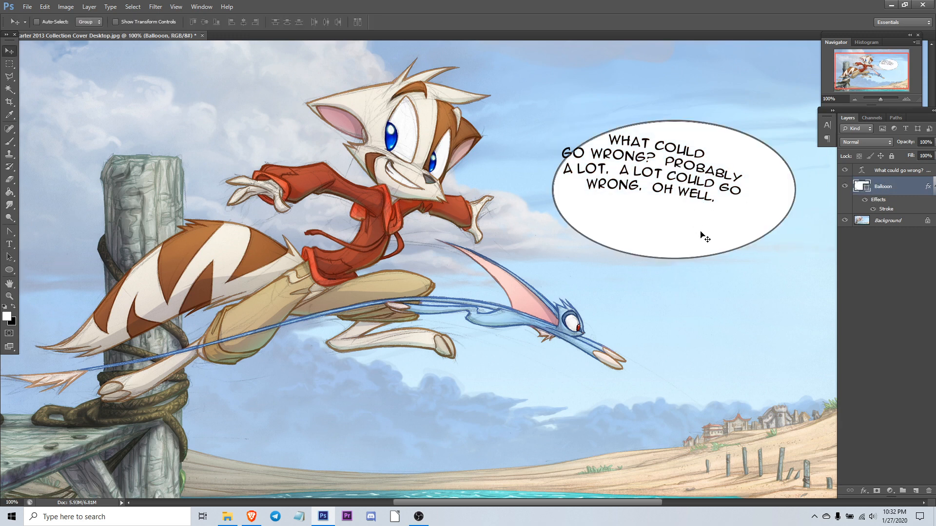
{"action": "left_click_drag", "start_coordinate": [702, 234], "coordinate": [689, 214]}
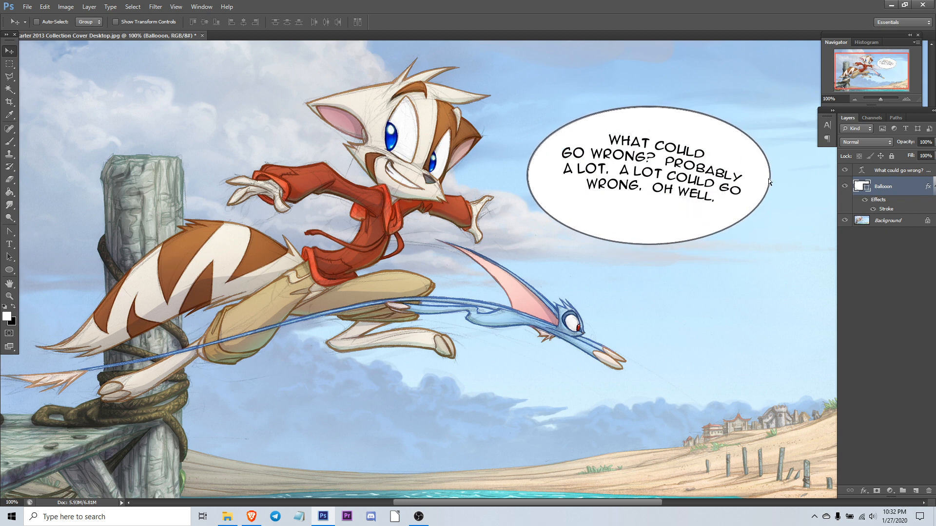
Step: Free-transform the ellipse balloon to reshape it more snugly around the caption text
{"action": "key", "text": "ctrl+t"}
{"action": "left_click_drag", "start_coordinate": [795, 210], "coordinate": [778, 239]}
{"action": "left_click_drag", "start_coordinate": [668, 110], "coordinate": [657, 130]}
{"action": "left_click_drag", "start_coordinate": [683, 208], "coordinate": [696, 193]}
{"action": "left_click_drag", "start_coordinate": [806, 233], "coordinate": [796, 192]}
{"action": "key", "text": "Return"}
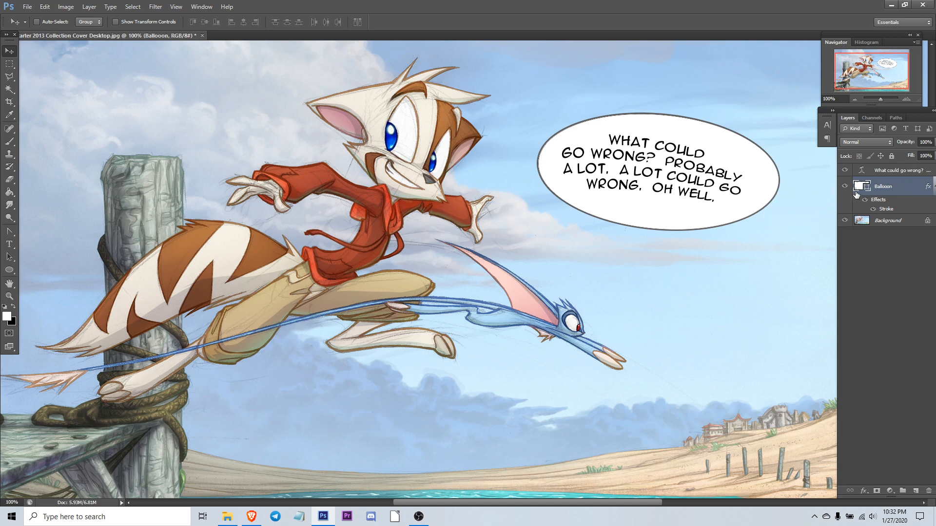
Step: Delete the ellipse Balloon layer and switch to the Pen tool in Shape mode
{"action": "left_click_drag", "start_coordinate": [857, 194], "coordinate": [929, 491]}
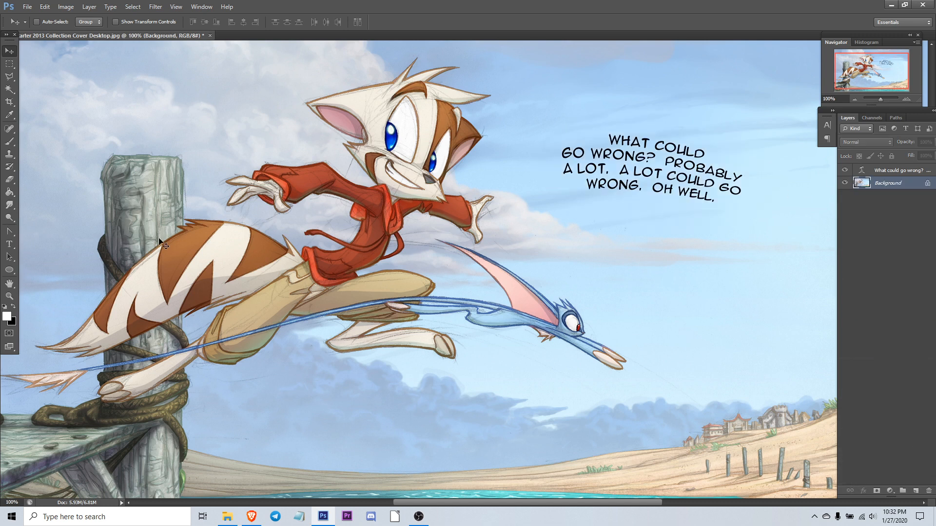
{"action": "left_click", "coordinate": [9, 232]}
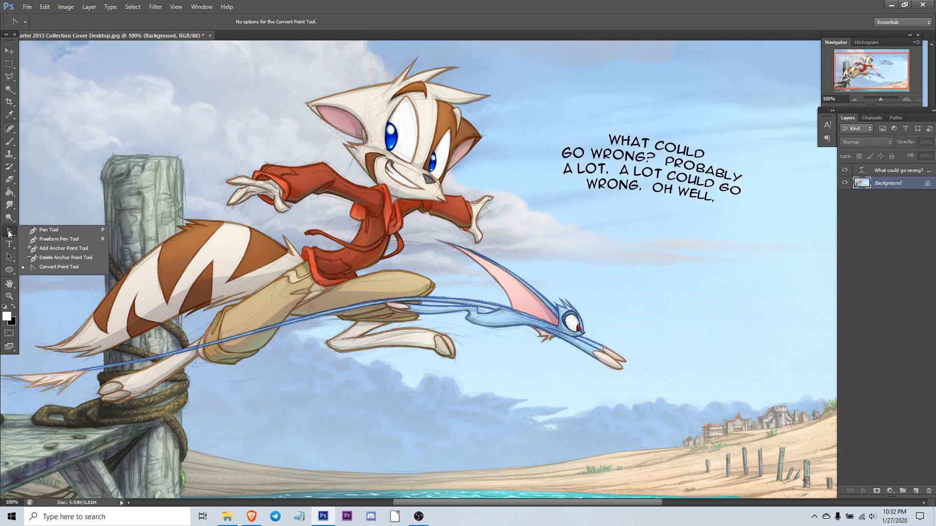
{"action": "left_click", "coordinate": [47, 230]}
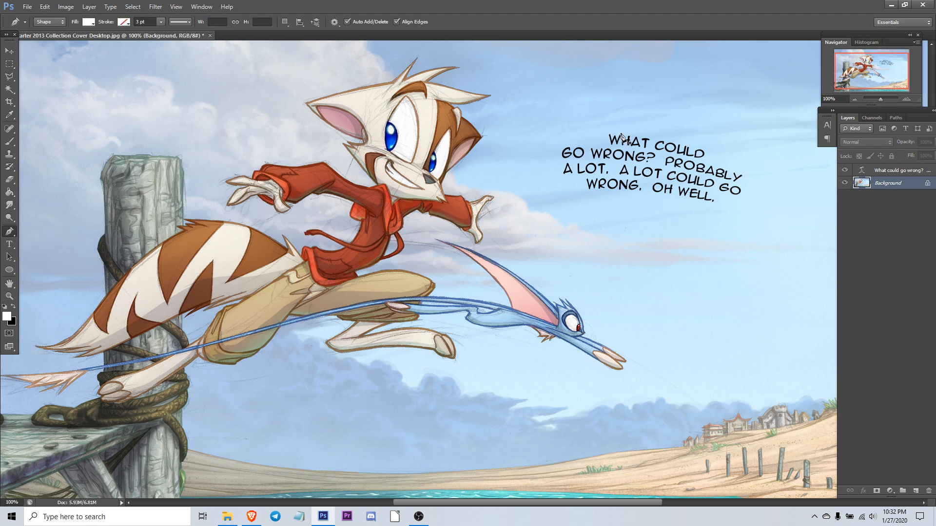
Step: On a new layer, draw a curved closed balloon shape around the caption with the Pen tool
{"action": "left_click", "coordinate": [916, 491]}
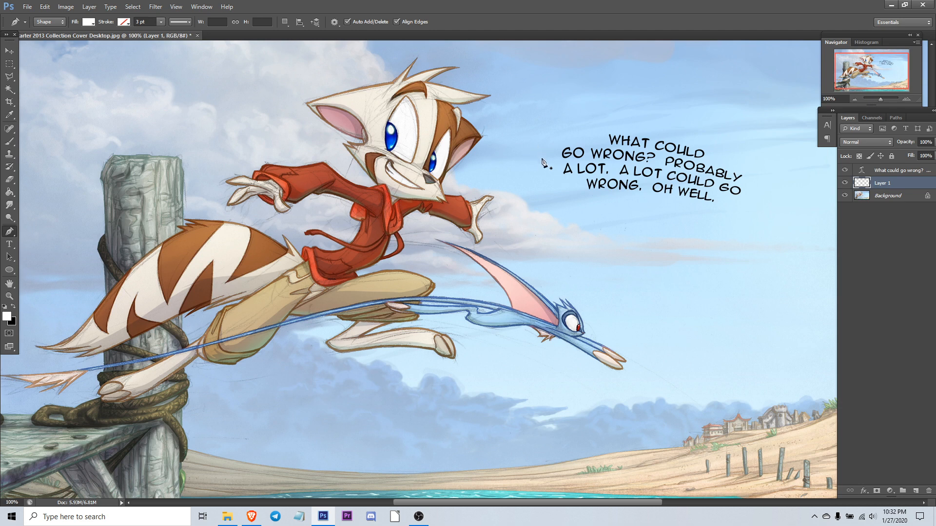
{"action": "left_click_drag", "start_coordinate": [544, 165], "coordinate": [542, 132]}
{"action": "left_click", "coordinate": [658, 125]}
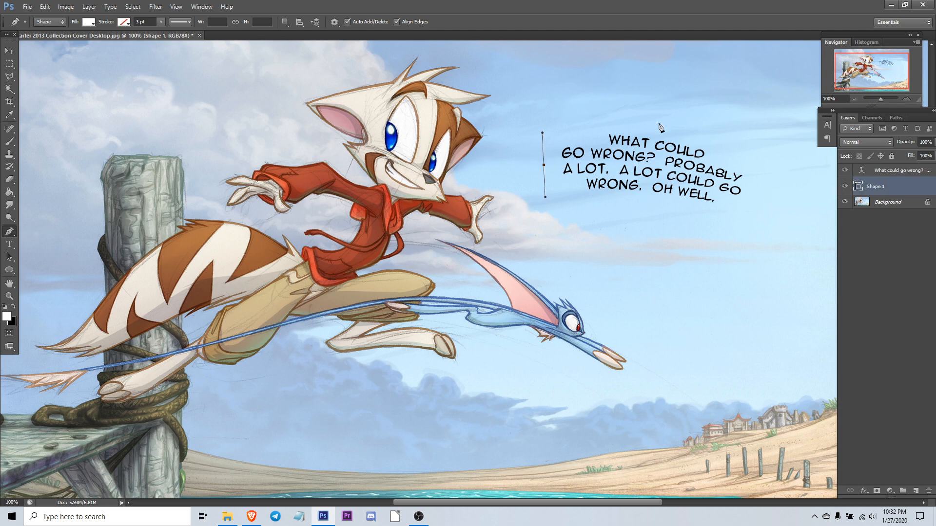
{"action": "left_click_drag", "start_coordinate": [685, 131], "coordinate": [742, 142]}
{"action": "left_click_drag", "start_coordinate": [757, 193], "coordinate": [743, 224]}
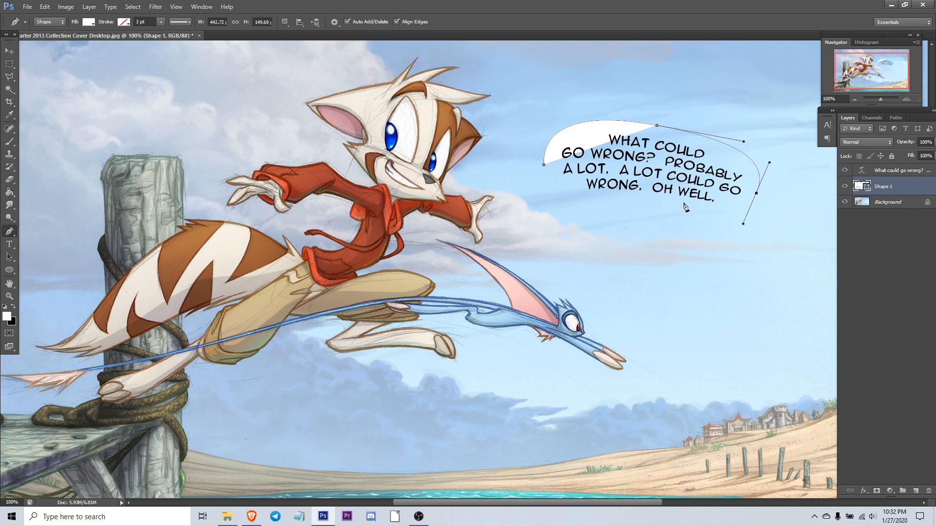
{"action": "left_click_drag", "start_coordinate": [648, 209], "coordinate": [567, 198]}
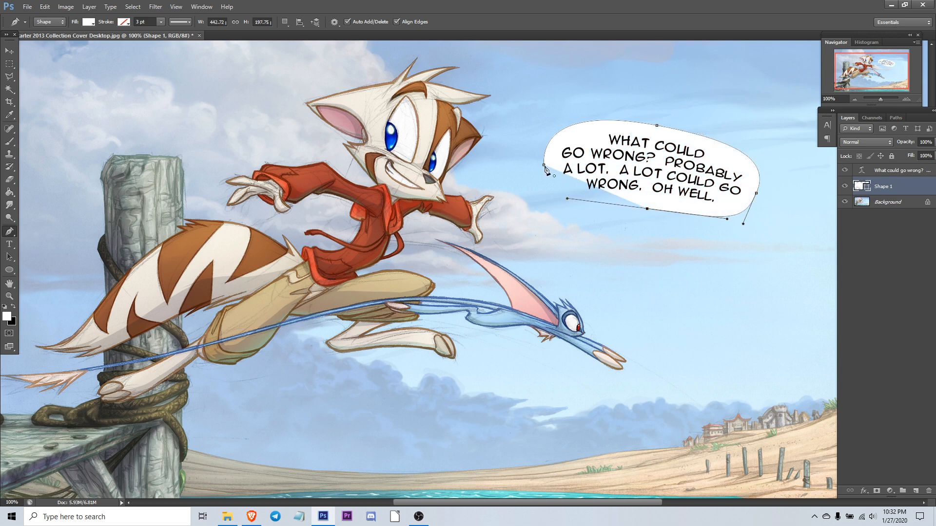
{"action": "left_click_drag", "start_coordinate": [544, 165], "coordinate": [532, 124]}
{"action": "key", "text": "Return"}
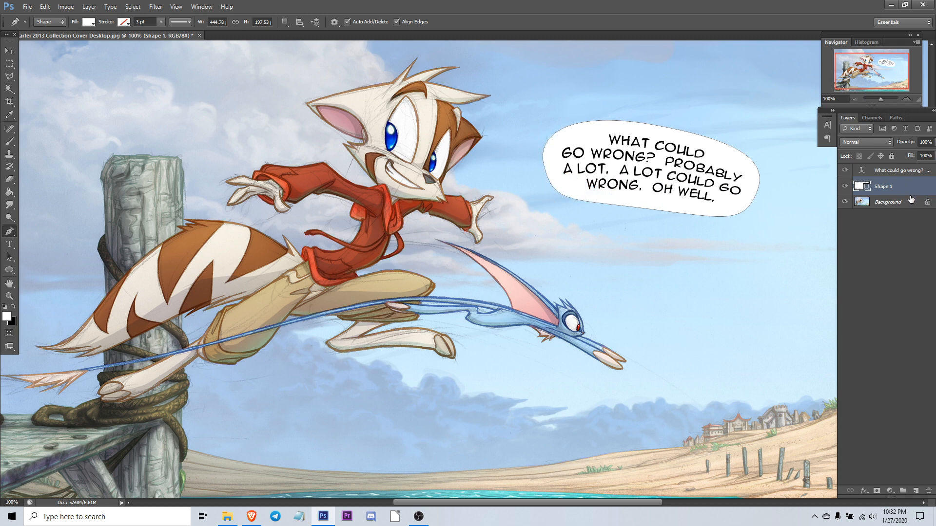
Step: Add a 3 px outside Stroke layer style to the pen-drawn balloon shape, picking a grey stroke colour
{"action": "double_click", "coordinate": [877, 188]}
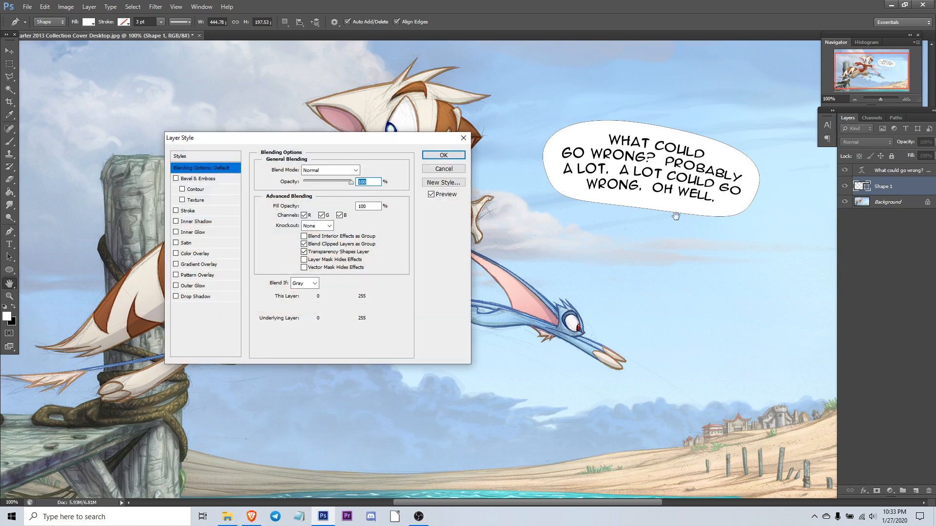
{"action": "left_click", "coordinate": [189, 212]}
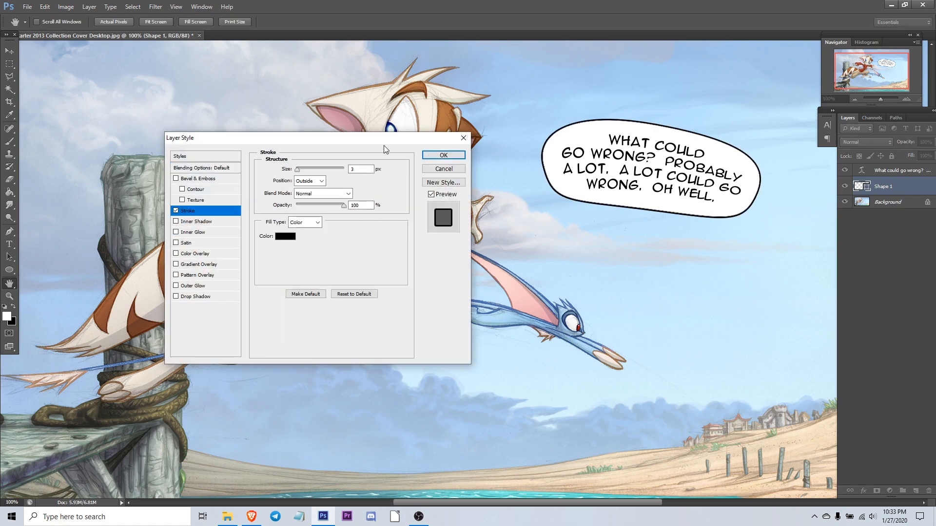
{"action": "mouse_move", "coordinate": [384, 145]}
{"action": "left_mouse_down"}
{"action": "mouse_move", "coordinate": [626, 401]}
{"action": "mouse_move", "coordinate": [571, 252]}
{"action": "left_mouse_up"}
{"action": "left_click", "coordinate": [472, 348]}
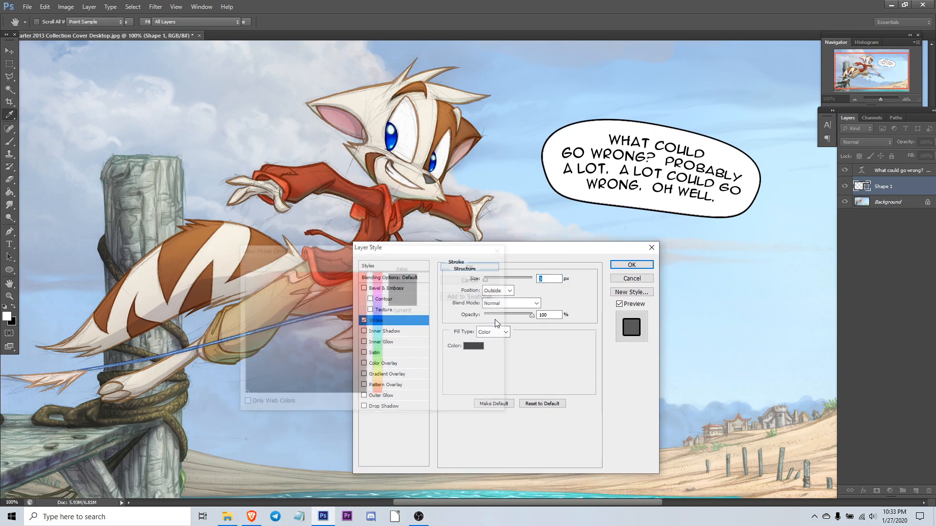
{"action": "left_click_drag", "start_coordinate": [279, 316], "coordinate": [232, 327]}
{"action": "left_click", "coordinate": [474, 265]}
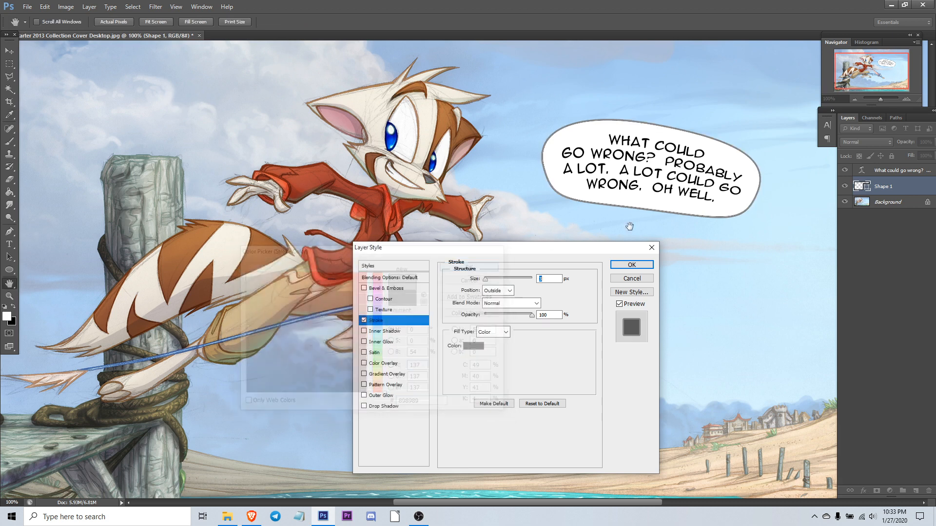
{"action": "left_click", "coordinate": [632, 265]}
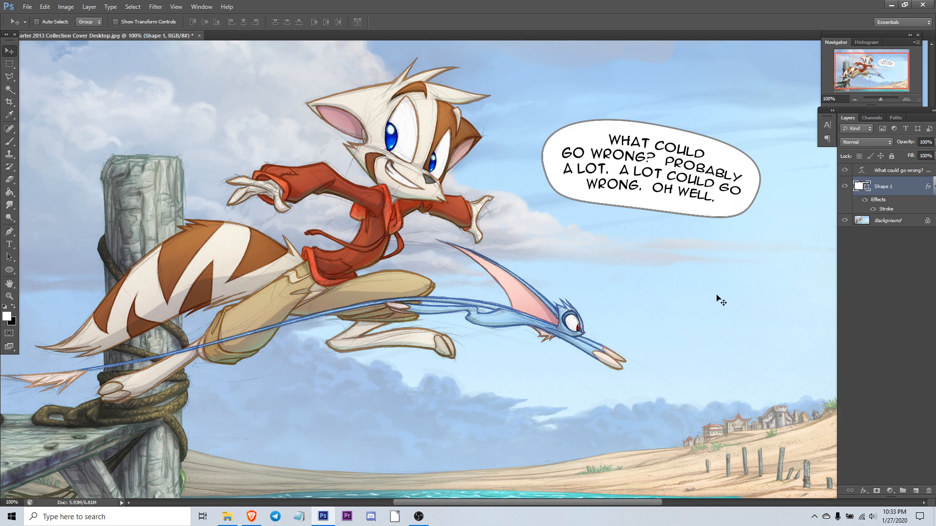
{"action": "left_click", "coordinate": [10, 90]}
{"action": "left_click", "coordinate": [10, 77]}
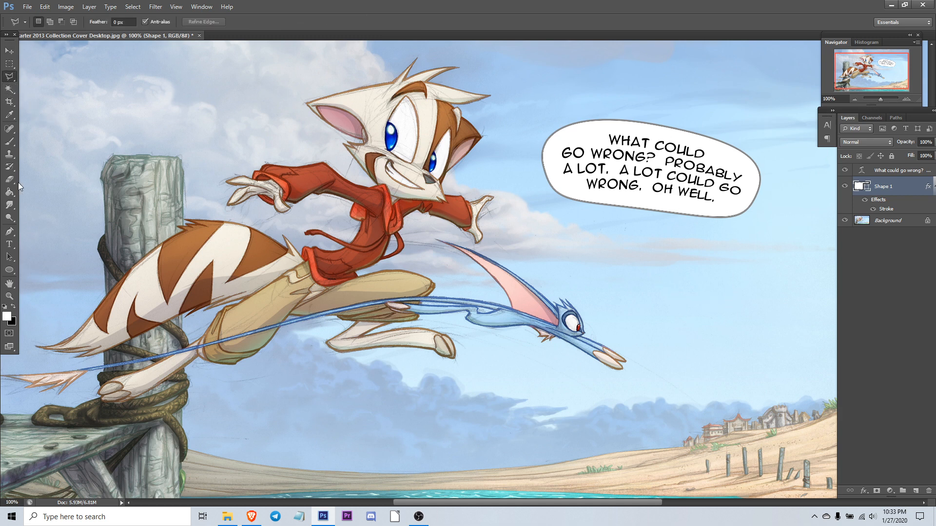
{"action": "left_click", "coordinate": [9, 142]}
{"action": "left_click", "coordinate": [9, 231]}
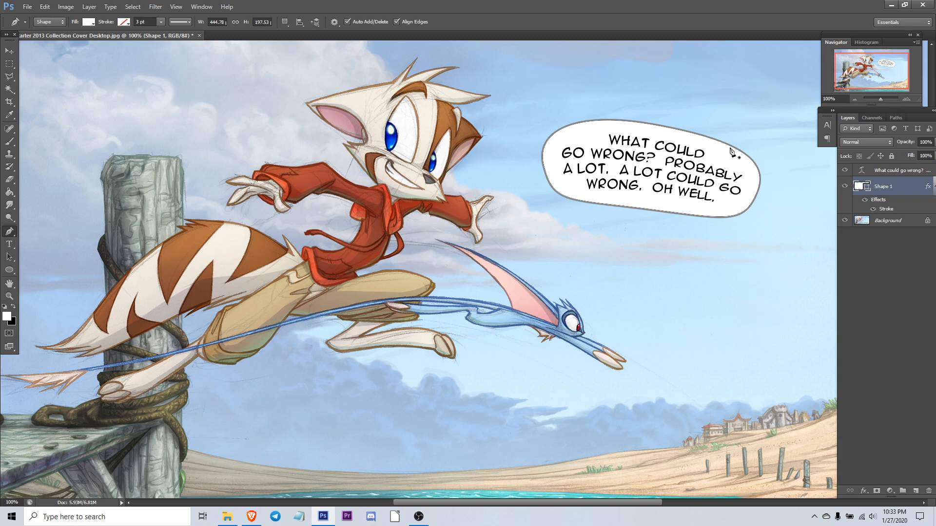
{"action": "left_click", "coordinate": [10, 51]}
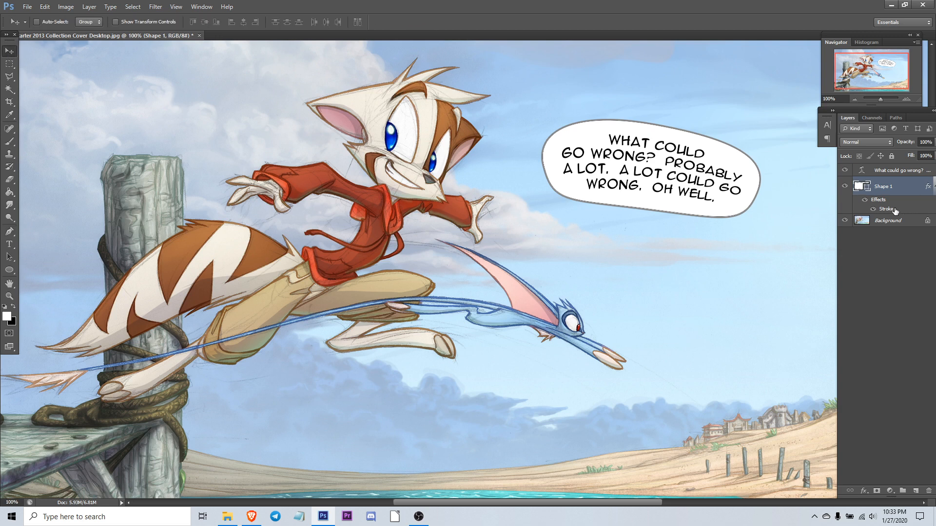
Step: Rasterize the stroked balloon shape by merging it down into a new empty layer created beneath it
{"action": "double_click", "coordinate": [906, 189]}
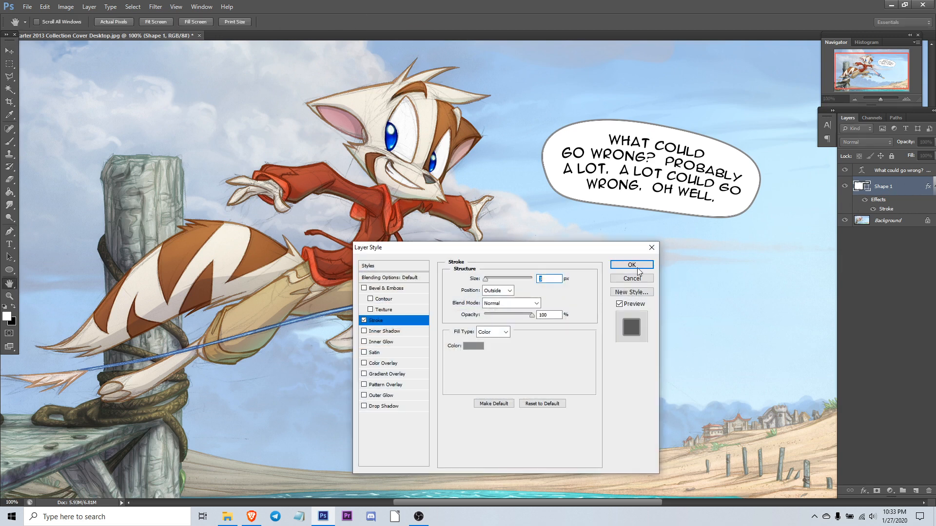
{"action": "key", "text": "Return"}
{"action": "left_click", "coordinate": [889, 220]}
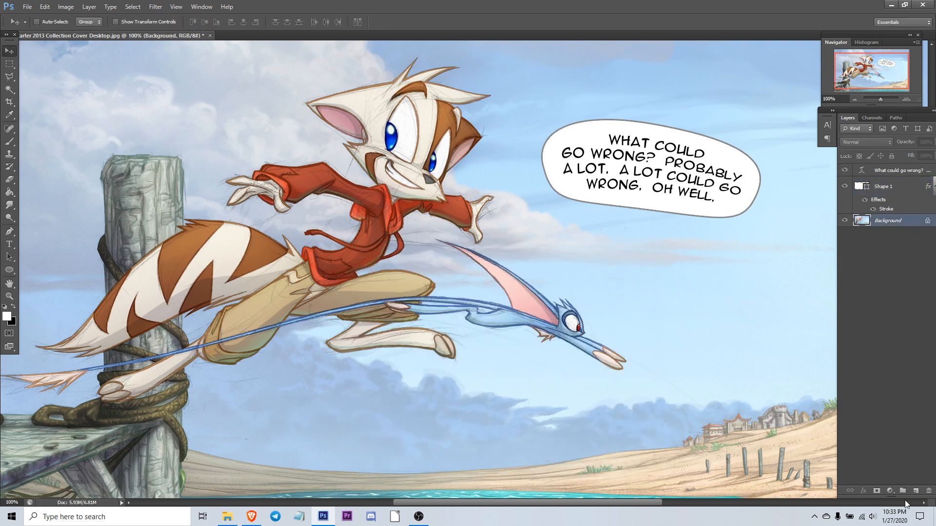
{"action": "left_click", "coordinate": [914, 491]}
{"action": "left_click", "coordinate": [892, 188]}
{"action": "key", "text": "ctrl+e"}
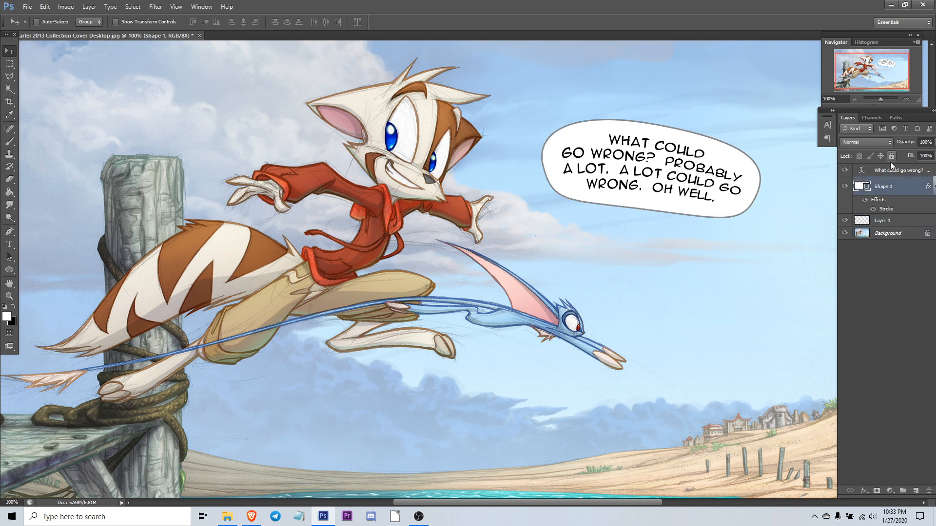
Step: With the Brush tool on a new layer, paint a curved white tail on the balloon and merge it into the balloon layer
{"action": "left_click", "coordinate": [9, 141]}
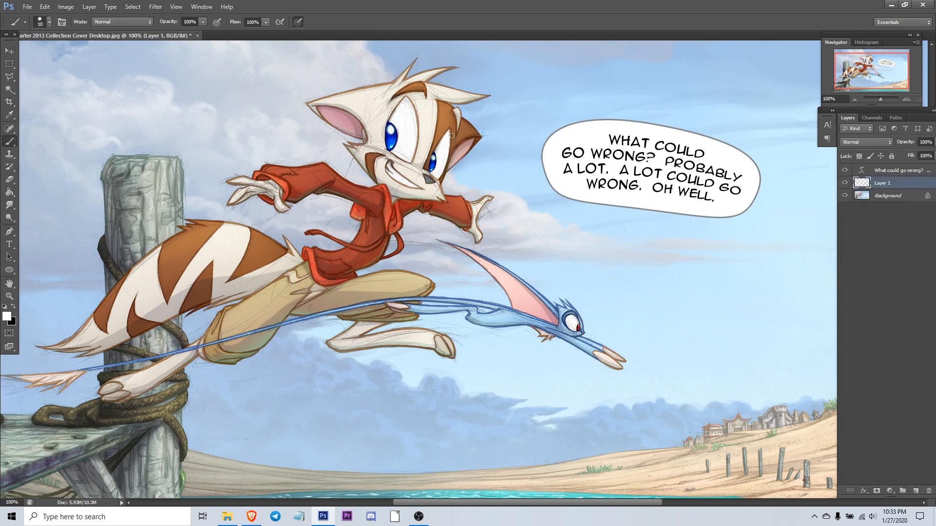
{"action": "left_click", "coordinate": [915, 490]}
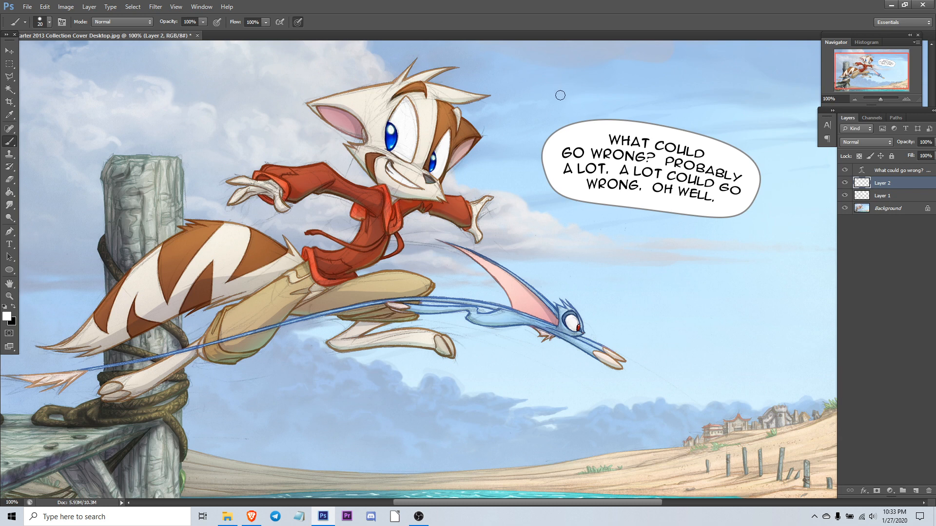
{"action": "left_click_drag", "start_coordinate": [512, 127], "coordinate": [582, 121]}
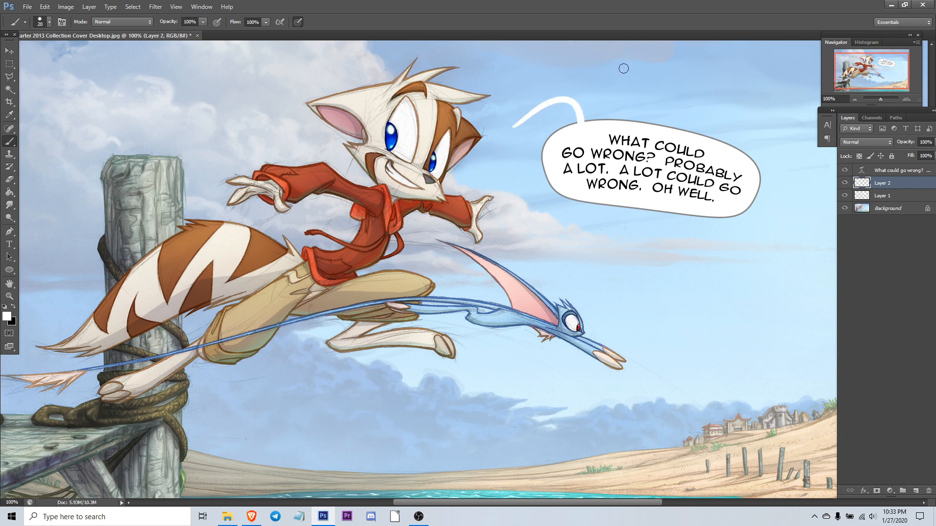
{"action": "key", "text": "ctrl+e"}
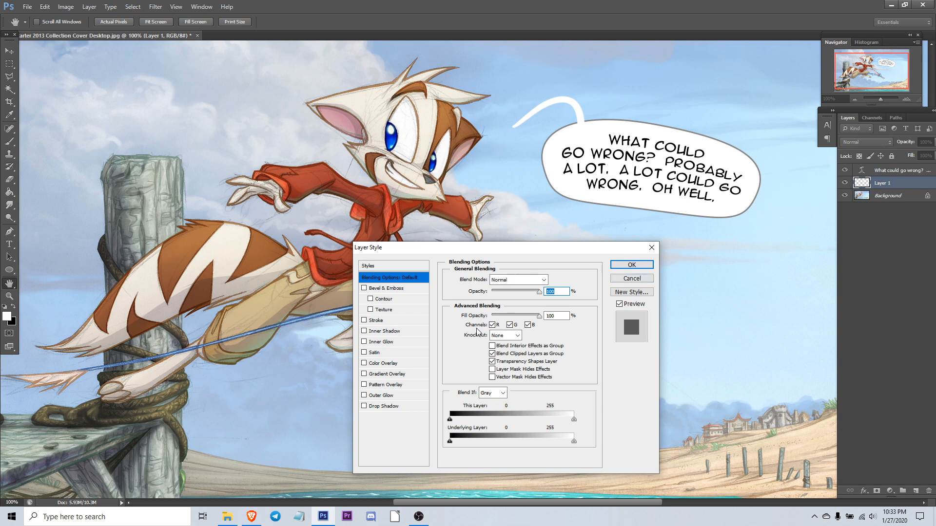
{"action": "left_click", "coordinate": [631, 278]}
Step: Add a new layer above the balloon layer and clip it to the balloon
{"action": "key", "text": "b"}
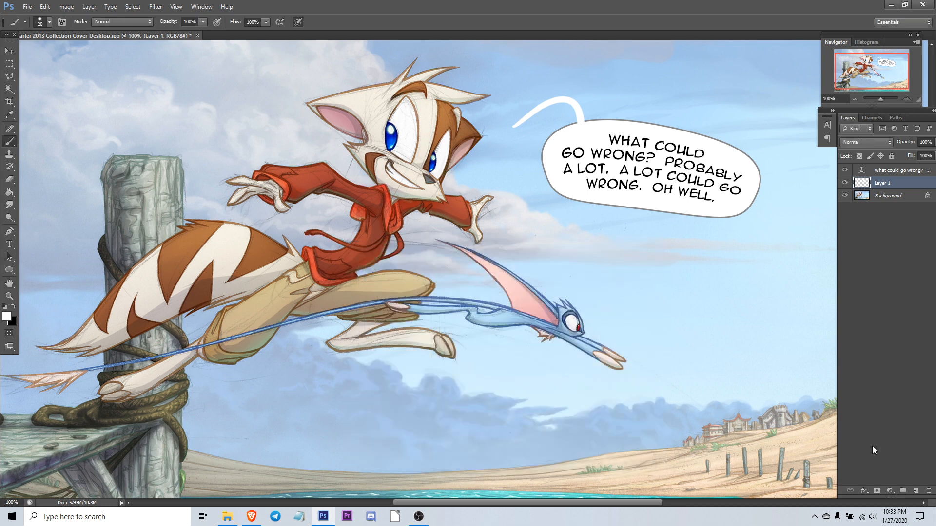
{"action": "left_click", "coordinate": [916, 491]}
{"action": "key", "text": "ctrl+alt+g"}
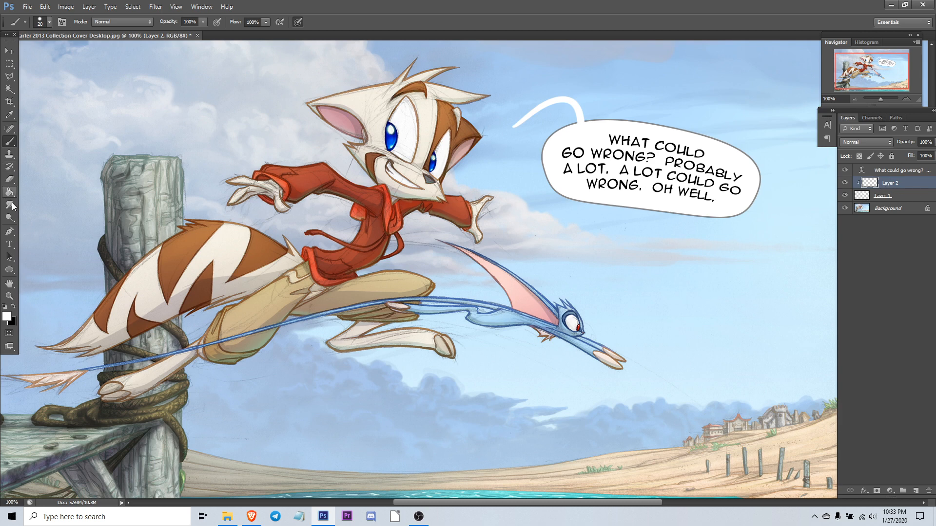
{"action": "key", "text": "g"}
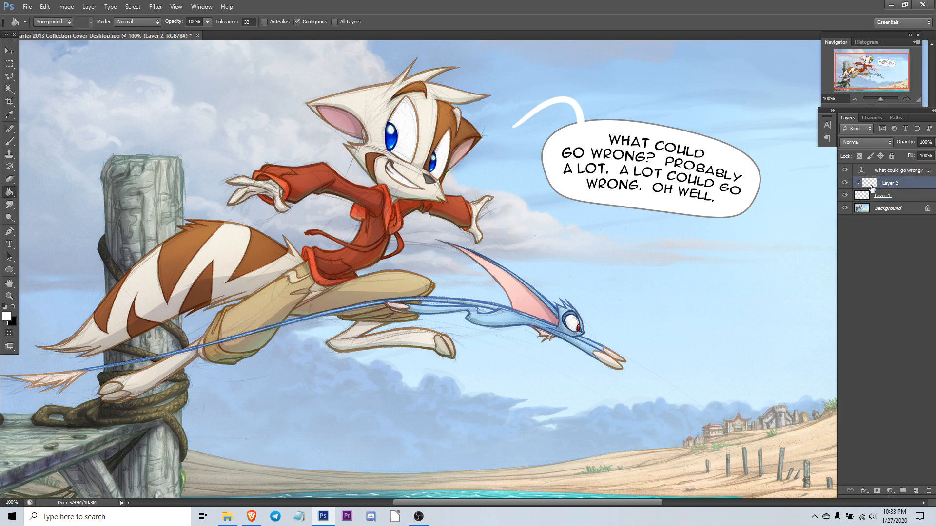
{"action": "left_click_drag", "start_coordinate": [868, 184], "coordinate": [894, 184]}
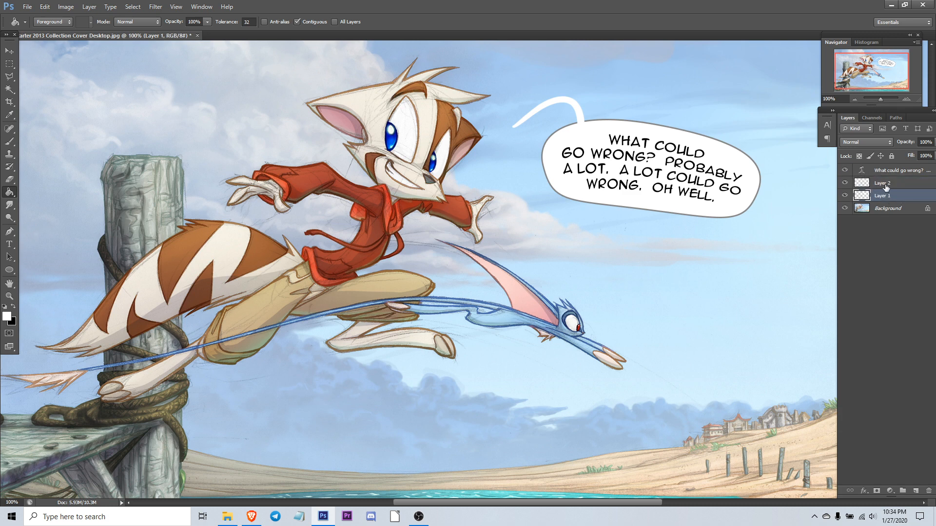
Step: Rename the balloon layer "Balloon" and the layer above it "Clipping Mask"
{"action": "double_click", "coordinate": [882, 196]}
{"action": "type", "text": "Balloon"}
{"action": "double_click", "coordinate": [876, 184]}
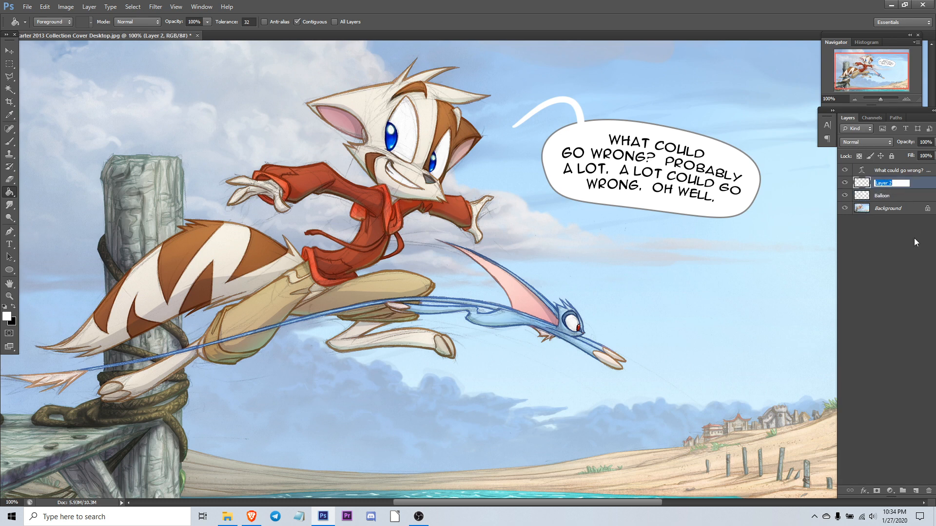
{"action": "type", "text": "Clipping Mask"}
{"action": "key", "text": "Return"}
Step: Paint broad black test strokes across the balloon on the Clipping Mask layer and clip that layer to Balloon
{"action": "key", "text": "b"}
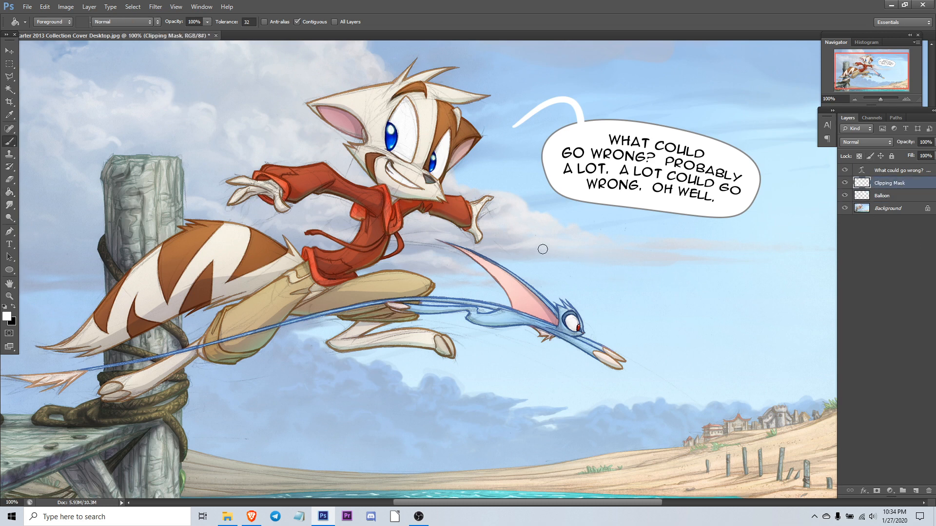
{"action": "key", "text": "x"}
{"action": "key", "text": "bracketright"}
{"action": "key", "text": "bracketright"}
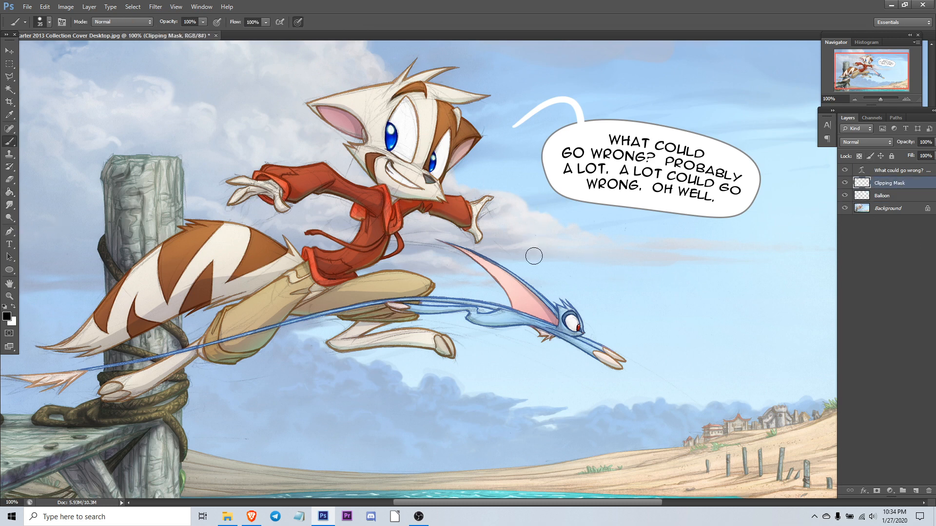
{"action": "left_click_drag", "start_coordinate": [534, 267], "coordinate": [752, 51]}
{"action": "key", "text": "bracketright"}
{"action": "key", "text": "bracketright"}
{"action": "left_click_drag", "start_coordinate": [762, 91], "coordinate": [646, 248]}
{"action": "left_click_drag", "start_coordinate": [659, 71], "coordinate": [481, 251]}
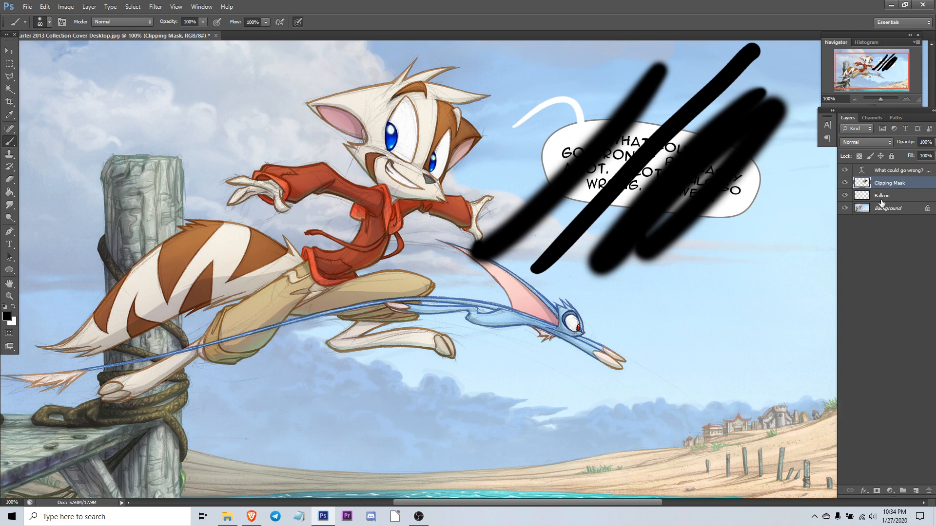
{"action": "left_click", "coordinate": [902, 194]}
{"action": "left_click", "coordinate": [903, 187]}
{"action": "key", "text": "ctrl+alt+g"}
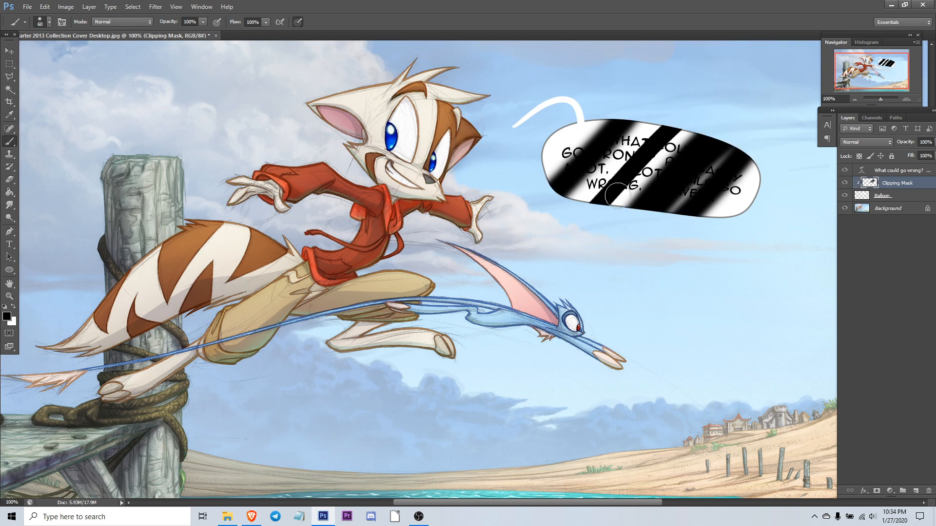
Step: Toggle the Clipping Mask layer's visibility to compare the balloon with and without it
{"action": "left_click", "coordinate": [862, 196]}
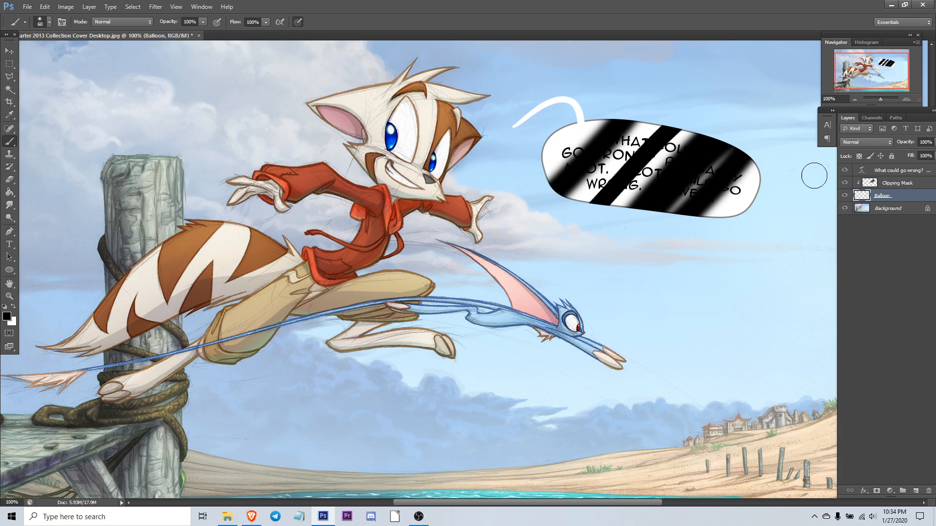
{"action": "left_click", "coordinate": [871, 184]}
{"action": "left_click", "coordinate": [844, 183]}
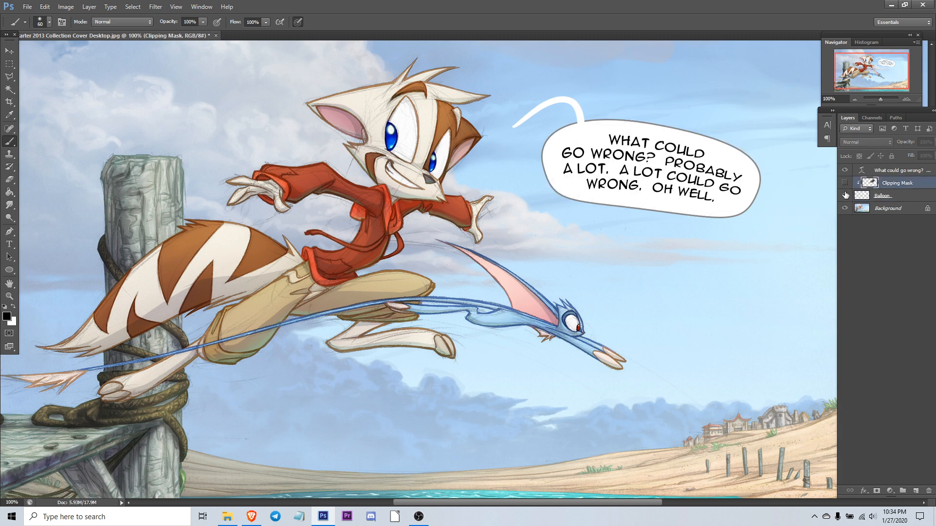
{"action": "left_click", "coordinate": [859, 201]}
{"action": "left_click", "coordinate": [845, 183]}
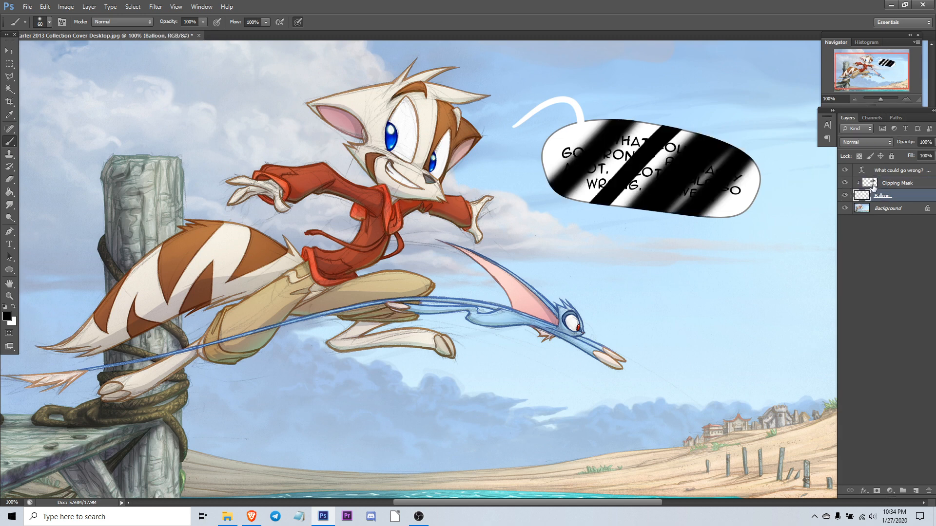
{"action": "left_click", "coordinate": [897, 183]}
Step: Paint the whole balloon black on the Clipping Mask layer with an enlarged brush
{"action": "key", "text": "bracketright"}
{"action": "mouse_move", "coordinate": [730, 176]}
{"action": "left_mouse_down"}
{"action": "mouse_move", "coordinate": [528, 82]}
{"action": "mouse_move", "coordinate": [532, 150]}
{"action": "mouse_move", "coordinate": [670, 188]}
{"action": "mouse_move", "coordinate": [647, 244]}
{"action": "mouse_move", "coordinate": [718, 196]}
{"action": "mouse_move", "coordinate": [707, 138]}
{"action": "mouse_move", "coordinate": [741, 155]}
{"action": "mouse_move", "coordinate": [706, 163]}
{"action": "mouse_move", "coordinate": [735, 174]}
{"action": "mouse_move", "coordinate": [660, 166]}
{"action": "mouse_move", "coordinate": [628, 119]}
{"action": "mouse_move", "coordinate": [498, 190]}
{"action": "mouse_move", "coordinate": [550, 79]}
{"action": "left_mouse_up"}
{"action": "key", "text": "bracketright"}
{"action": "key", "text": "bracketright"}
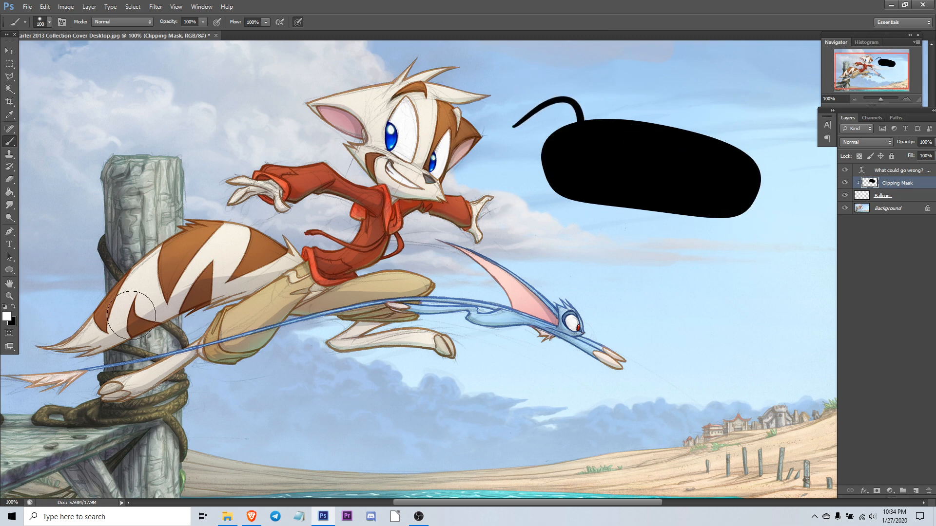
{"action": "left_click", "coordinate": [8, 333]}
{"action": "left_click", "coordinate": [7, 316]}
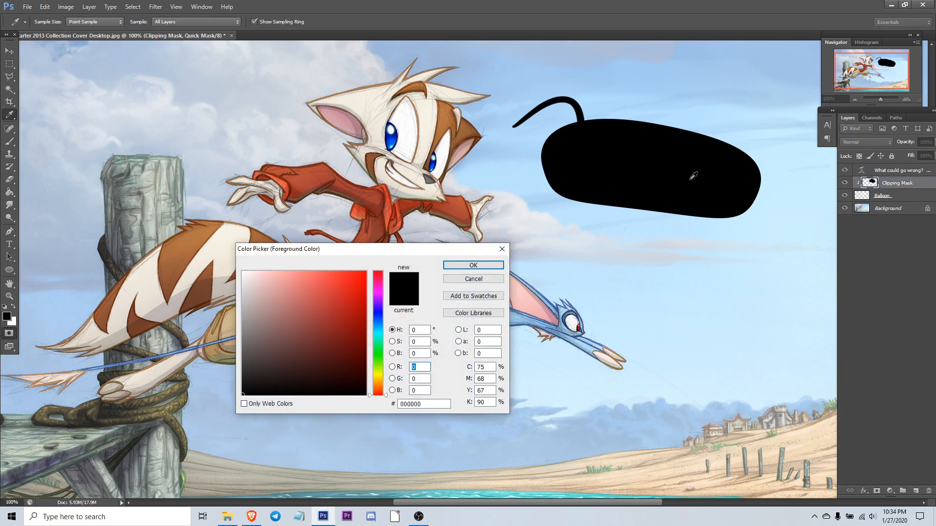
{"action": "left_click", "coordinate": [379, 330]}
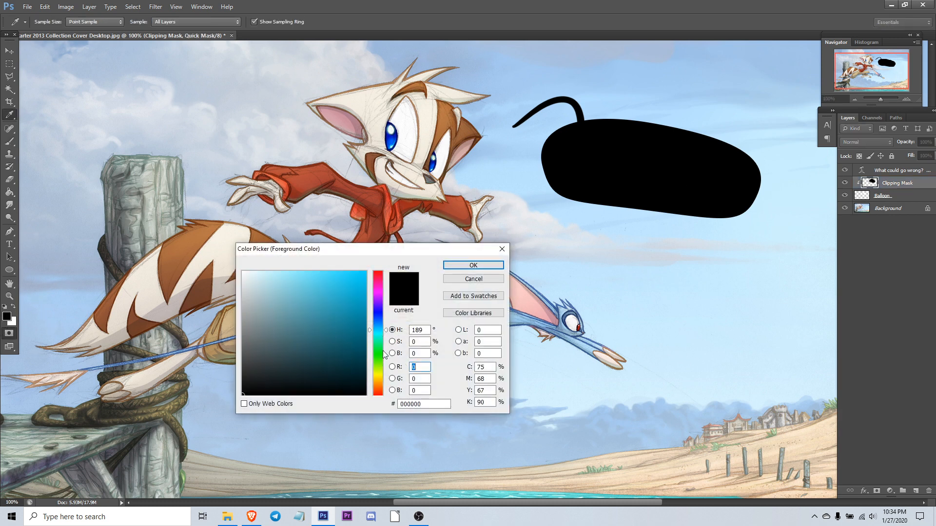
{"action": "left_click", "coordinate": [375, 335]}
{"action": "left_click", "coordinate": [304, 292]}
{"action": "left_click", "coordinate": [473, 265]}
{"action": "key", "text": "b"}
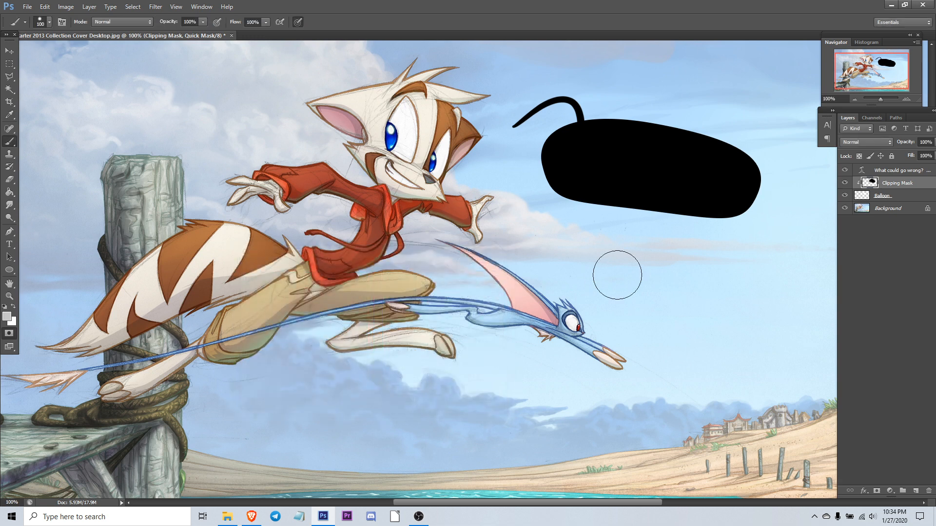
{"action": "mouse_move", "coordinate": [606, 177]}
{"action": "left_mouse_down"}
{"action": "mouse_move", "coordinate": [520, 198]}
{"action": "mouse_move", "coordinate": [675, 234]}
{"action": "mouse_move", "coordinate": [726, 200]}
{"action": "left_mouse_up"}
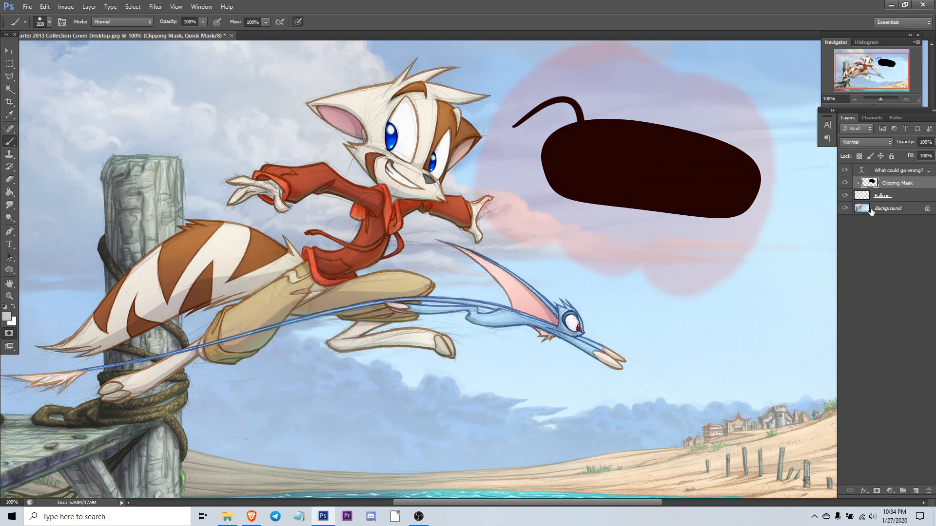
{"action": "key", "text": "ctrl+z"}
{"action": "key", "text": "q"}
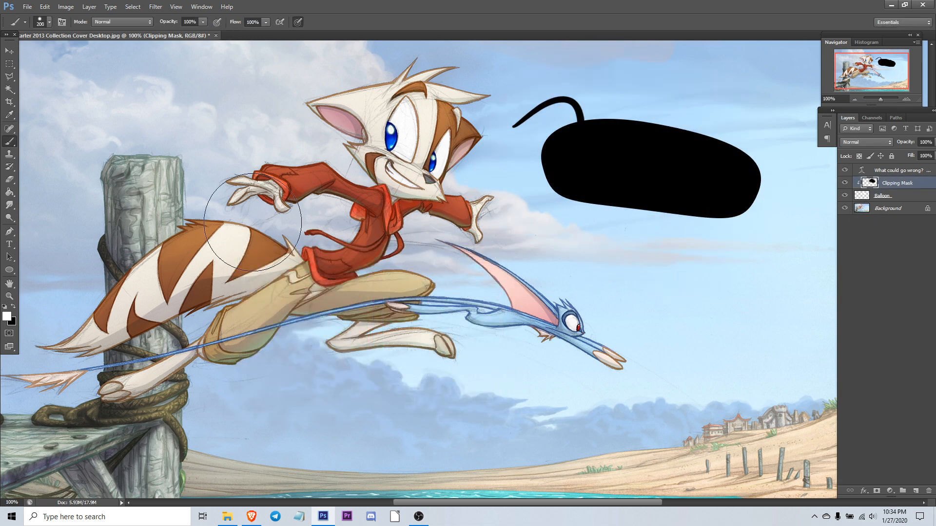
Step: Sample a sandy cream colour (f2e0bc) from the beach and paint it over the whole balloon with a large brush
{"action": "left_click", "coordinate": [7, 316]}
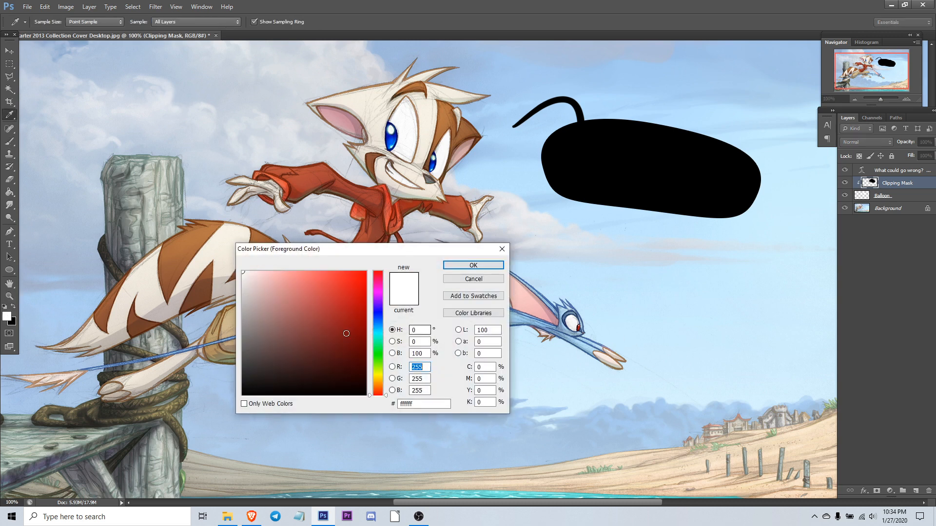
{"action": "left_click", "coordinate": [376, 336]}
{"action": "left_click", "coordinate": [672, 469]}
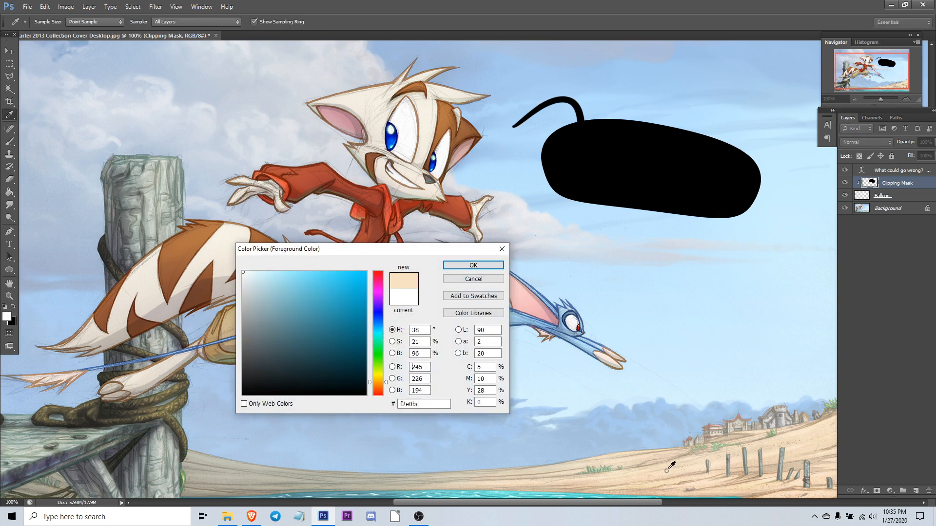
{"action": "left_click", "coordinate": [473, 265]}
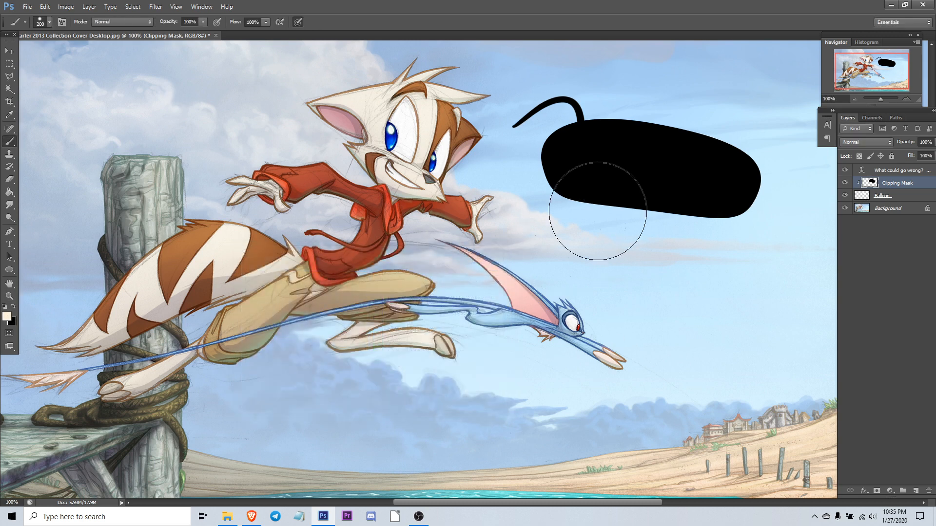
{"action": "key", "text": "bracketright"}
{"action": "key", "text": "bracketright"}
{"action": "key", "text": "bracketright"}
{"action": "mouse_move", "coordinate": [625, 174]}
{"action": "left_mouse_down"}
{"action": "mouse_move", "coordinate": [642, 184]}
{"action": "mouse_move", "coordinate": [658, 227]}
{"action": "left_mouse_up"}
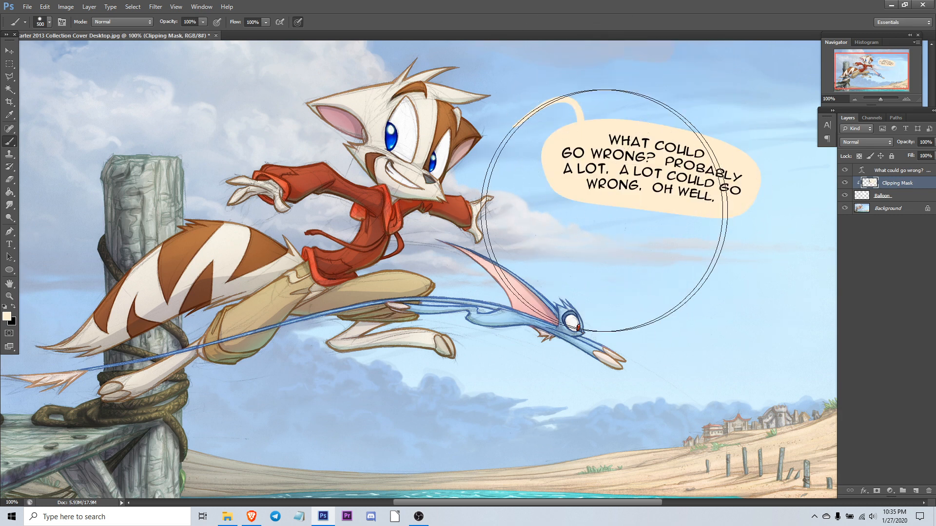
{"action": "key", "text": "bracketleft"}
{"action": "key", "text": "bracketleft"}
{"action": "key", "text": "bracketleft"}
{"action": "key", "text": "bracketleft"}
Step: Set the foreground colour to a lighter cream, f4e3c7, and enlarge the brush
{"action": "key", "text": "x"}
{"action": "left_click", "coordinate": [7, 318]}
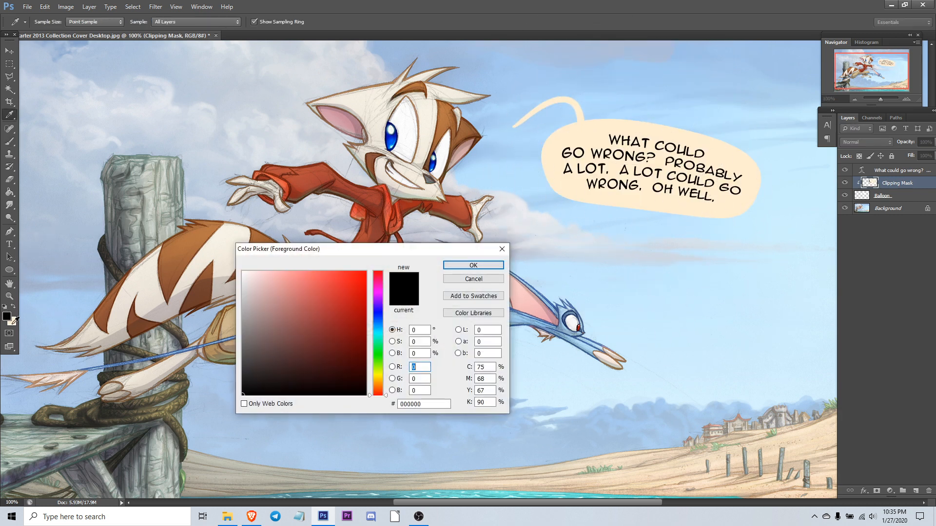
{"action": "left_click", "coordinate": [13, 322]}
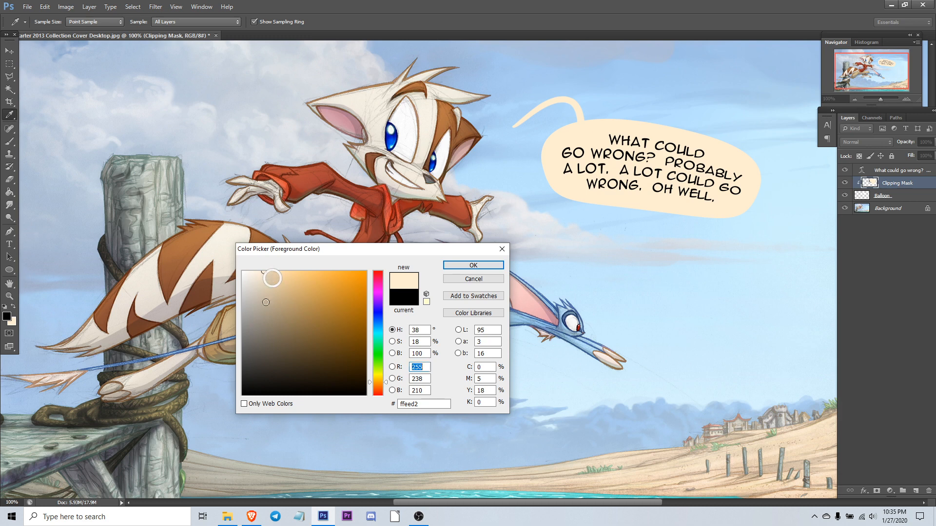
{"action": "left_click", "coordinate": [265, 276]}
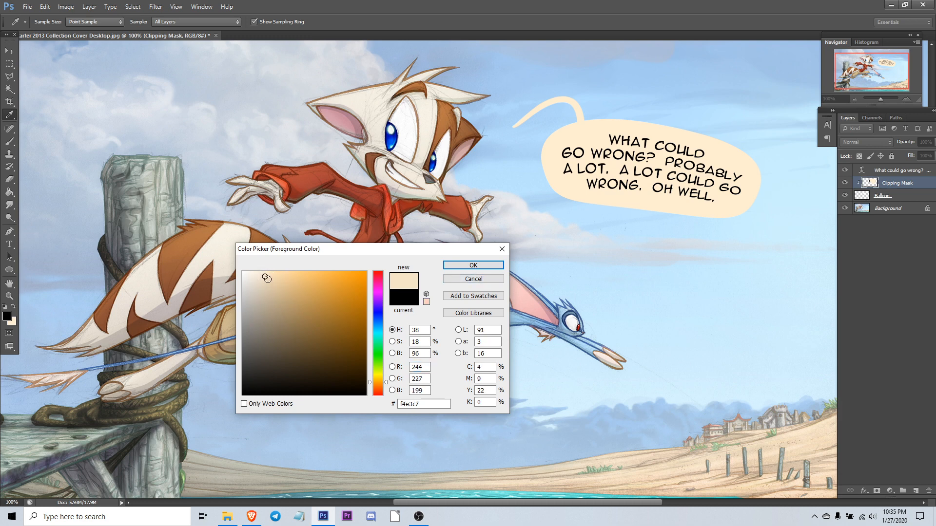
{"action": "left_click", "coordinate": [473, 265]}
{"action": "key", "text": "b"}
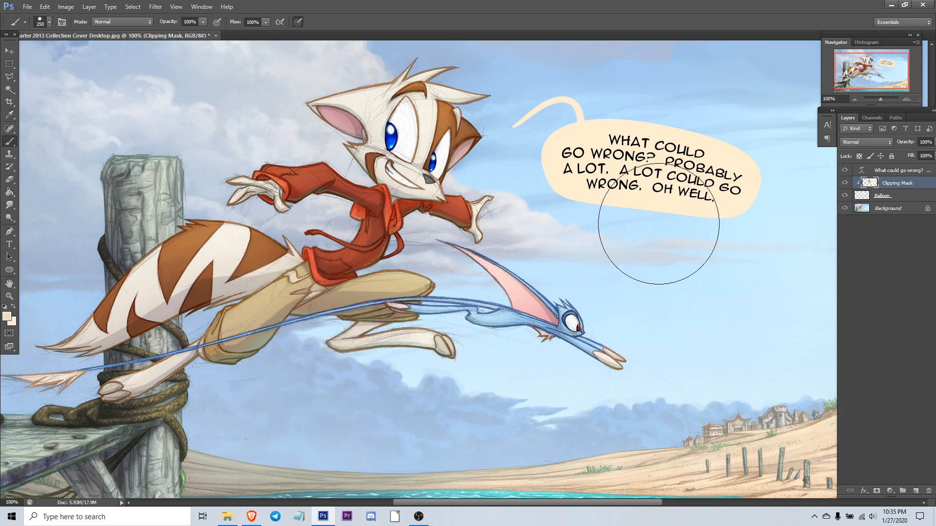
{"action": "key", "text": "bracketright"}
{"action": "key", "text": "bracketright"}
{"action": "key", "text": "bracketright"}
{"action": "key", "text": "bracketright"}
{"action": "key", "text": "bracketright"}
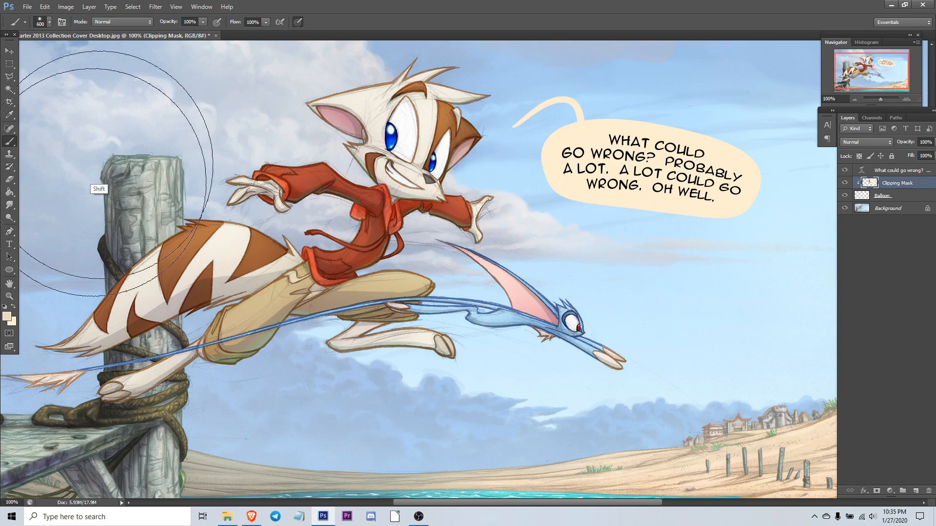
{"action": "key", "text": "bracketright"}
{"action": "key", "text": "bracketright"}
{"action": "key", "text": "bracketleft"}
{"action": "key", "text": "bracketleft"}
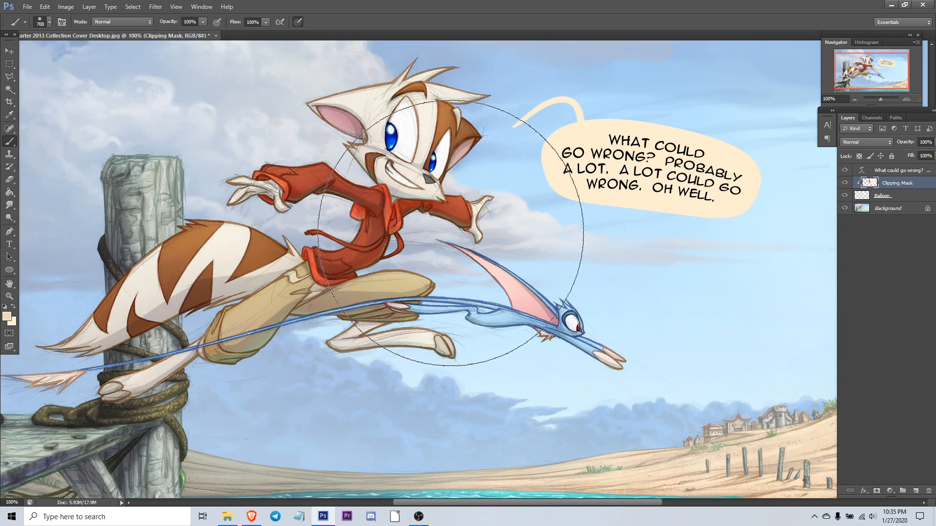
{"action": "key", "text": "bracketleft"}
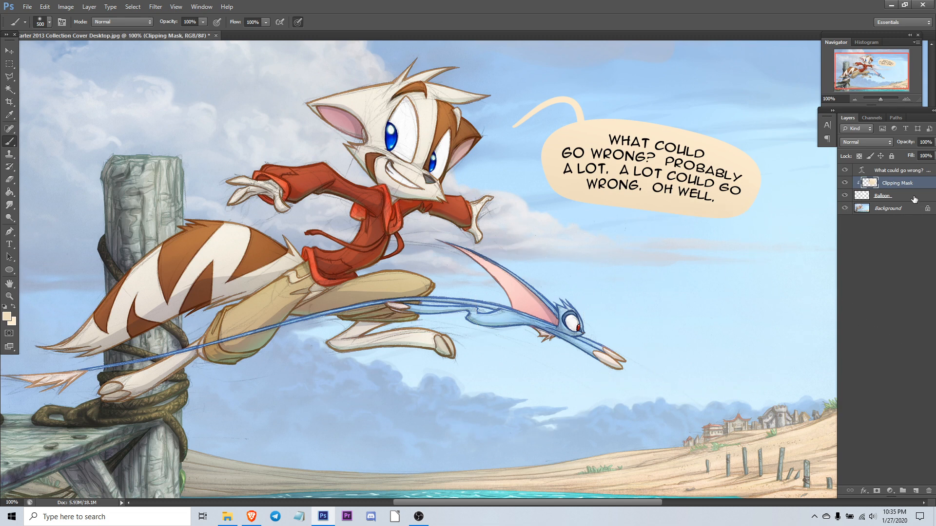
Step: Add a 3 px outside Stroke layer style to the Balloon layer, coloured with a tan (d1bca1) sampled from the beach
{"action": "left_click", "coordinate": [862, 200]}
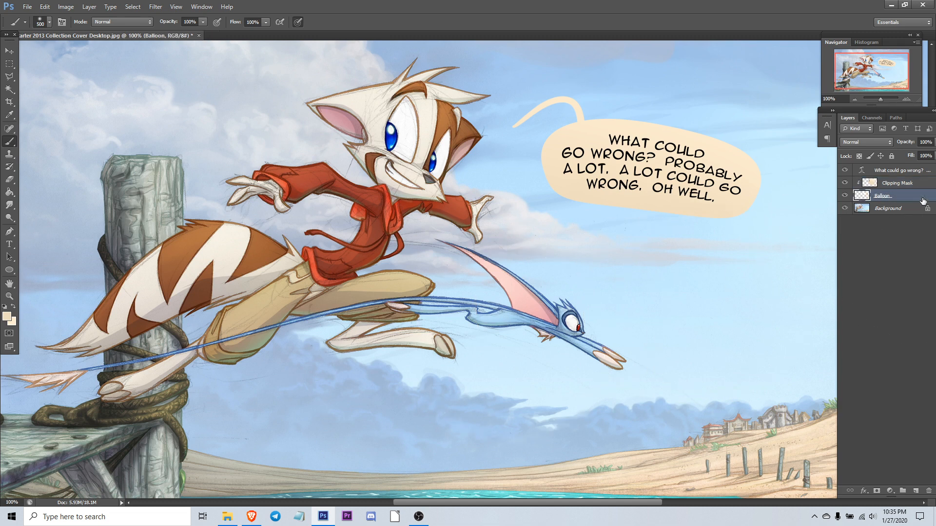
{"action": "double_click", "coordinate": [923, 201]}
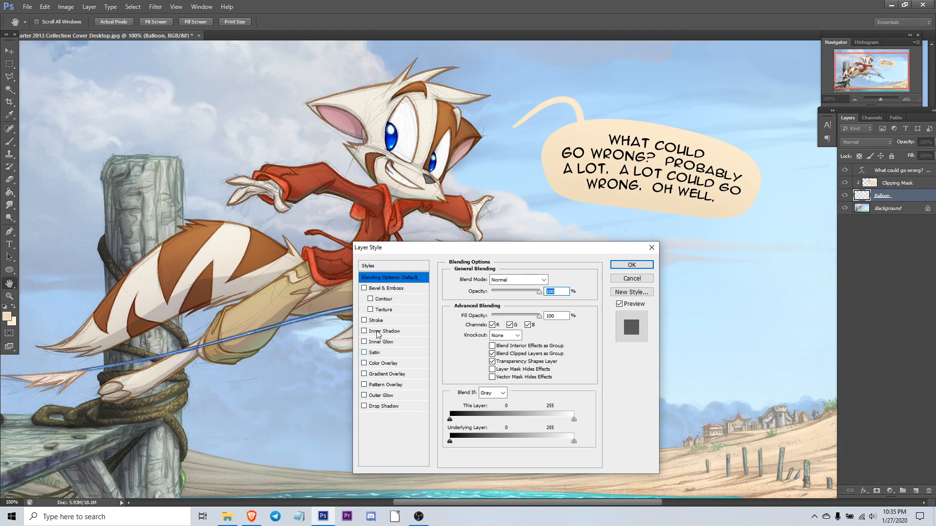
{"action": "left_click", "coordinate": [376, 320]}
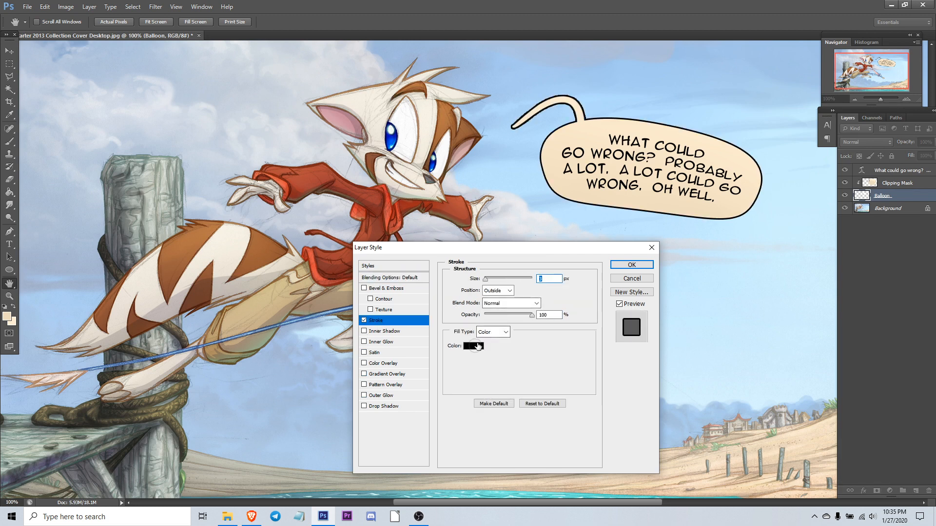
{"action": "left_click", "coordinate": [474, 346]}
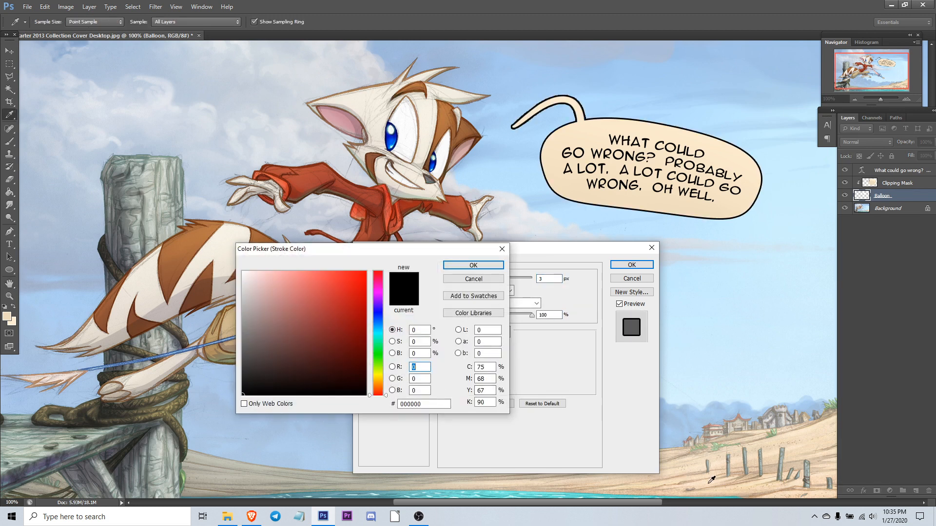
{"action": "left_click", "coordinate": [774, 465]}
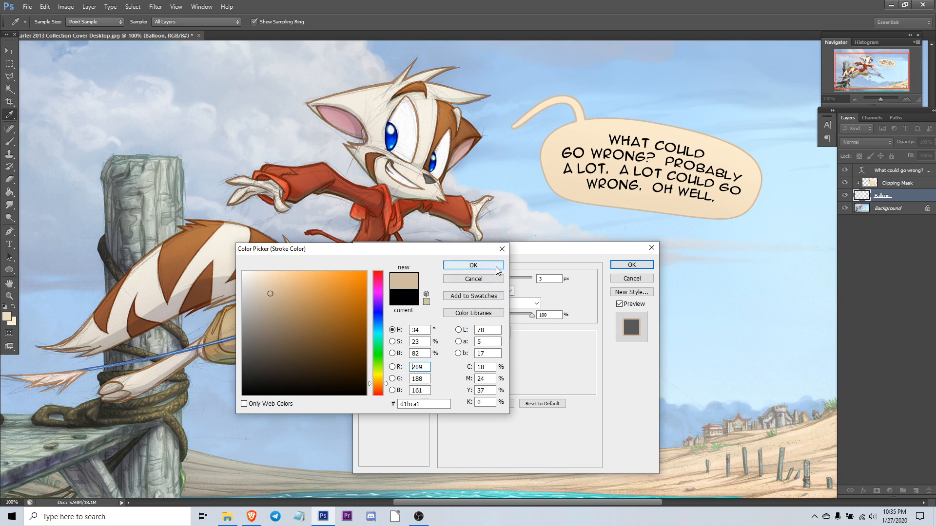
{"action": "left_click", "coordinate": [473, 265]}
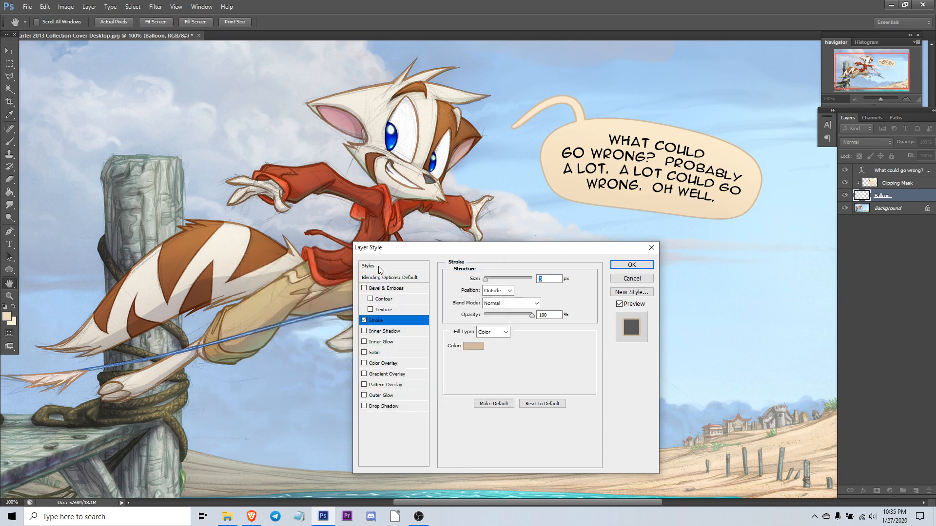
Step: Preview Drop Shadow, Color Overlay and Bevel & Emboss on the balloon, switch them all off and apply the stroke-only style
{"action": "left_click", "coordinate": [364, 406]}
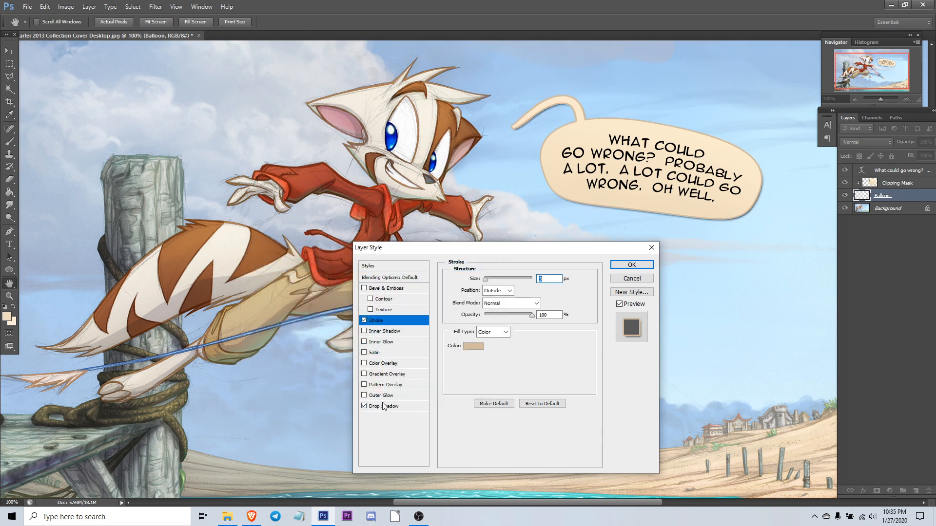
{"action": "left_click", "coordinate": [383, 406]}
{"action": "left_click", "coordinate": [364, 363]}
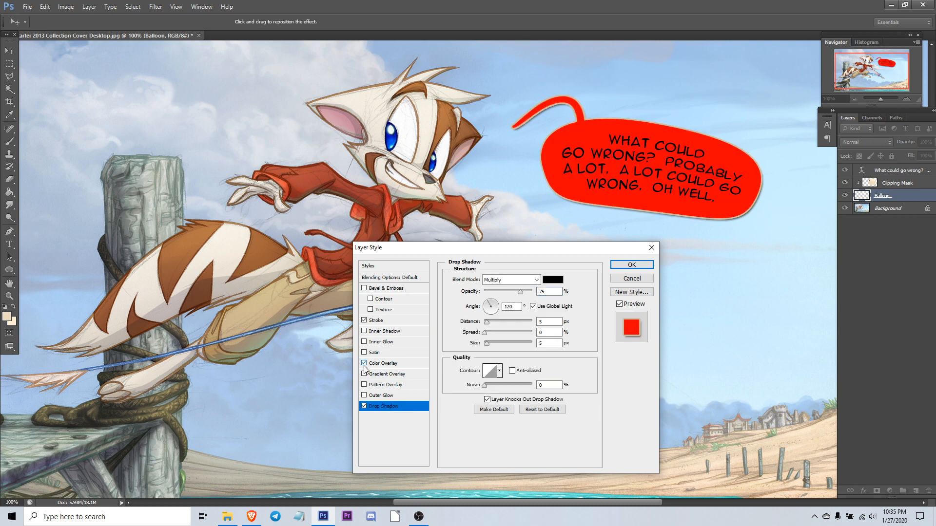
{"action": "left_click", "coordinate": [365, 363]}
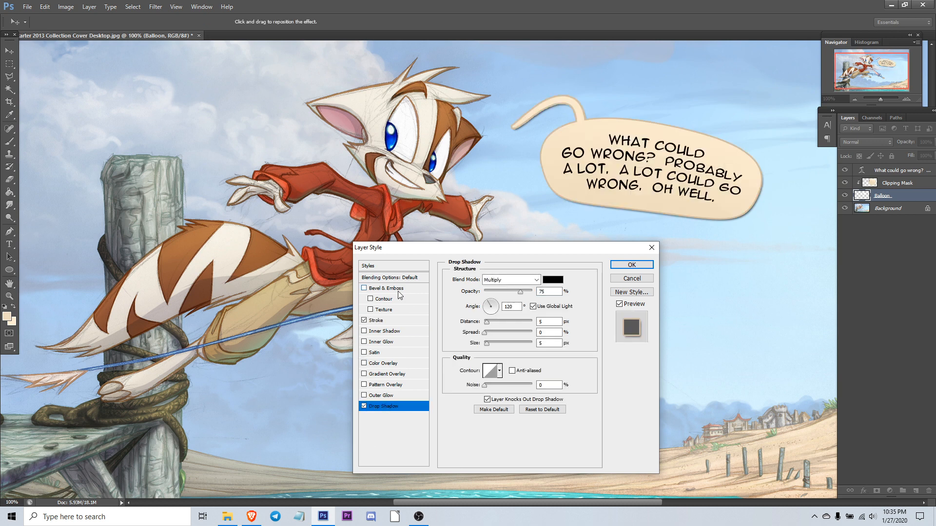
{"action": "left_click", "coordinate": [382, 288]}
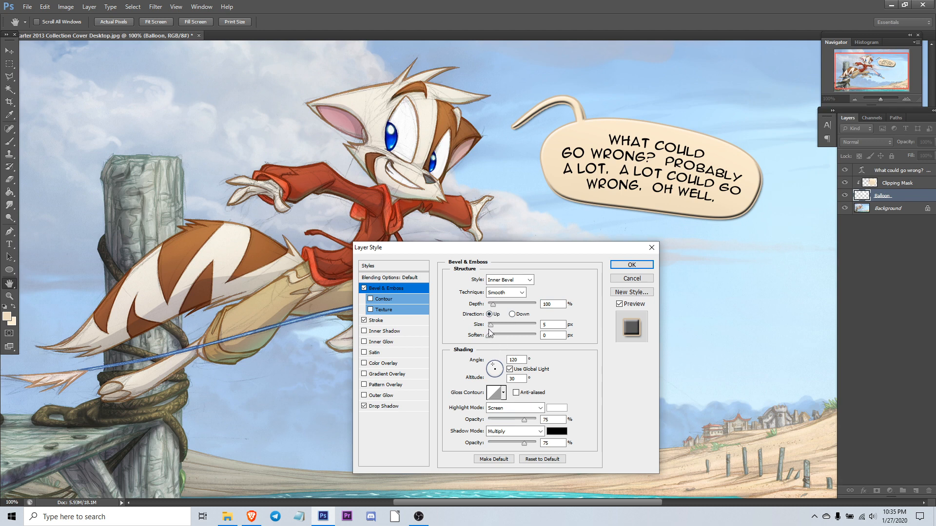
{"action": "mouse_move", "coordinate": [491, 325]}
{"action": "left_mouse_down"}
{"action": "mouse_move", "coordinate": [506, 326]}
{"action": "mouse_move", "coordinate": [492, 326]}
{"action": "left_mouse_up"}
{"action": "left_click", "coordinate": [364, 288]}
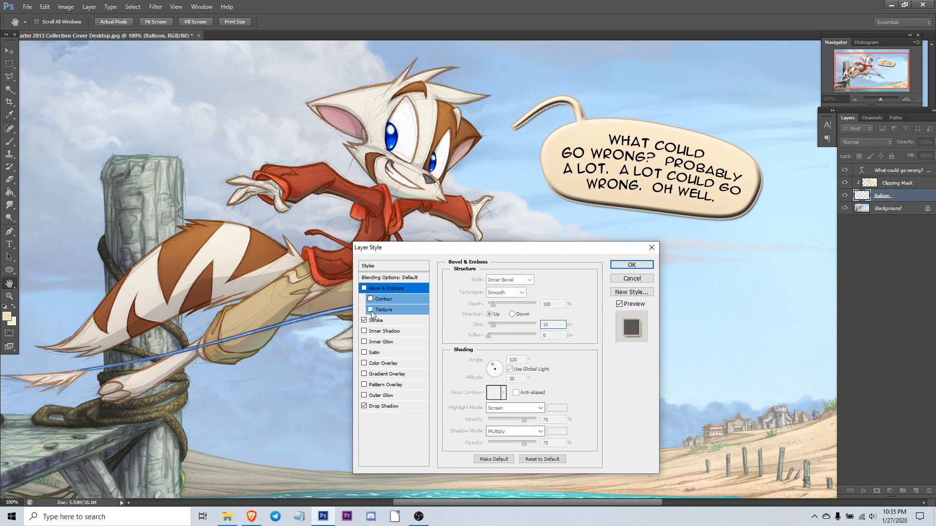
{"action": "left_click", "coordinate": [364, 406]}
{"action": "left_click", "coordinate": [632, 264]}
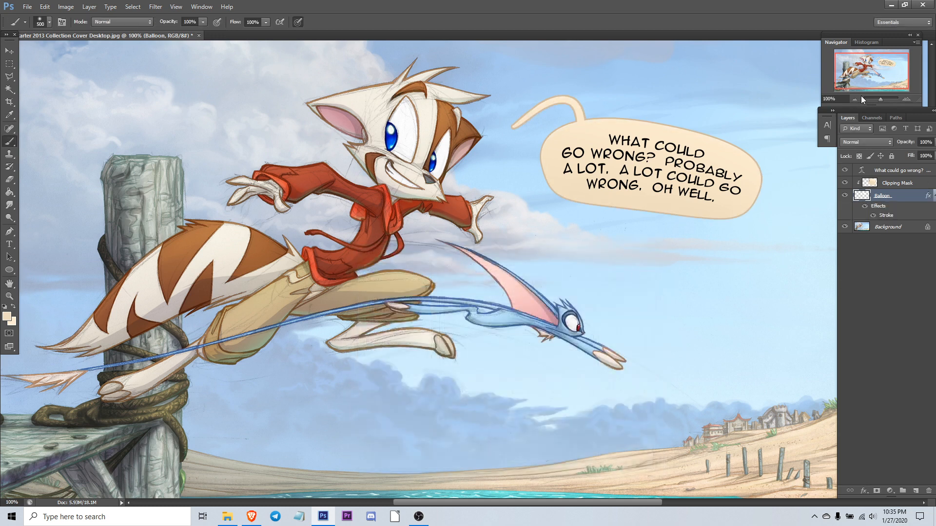
{"action": "left_click", "coordinate": [856, 98]}
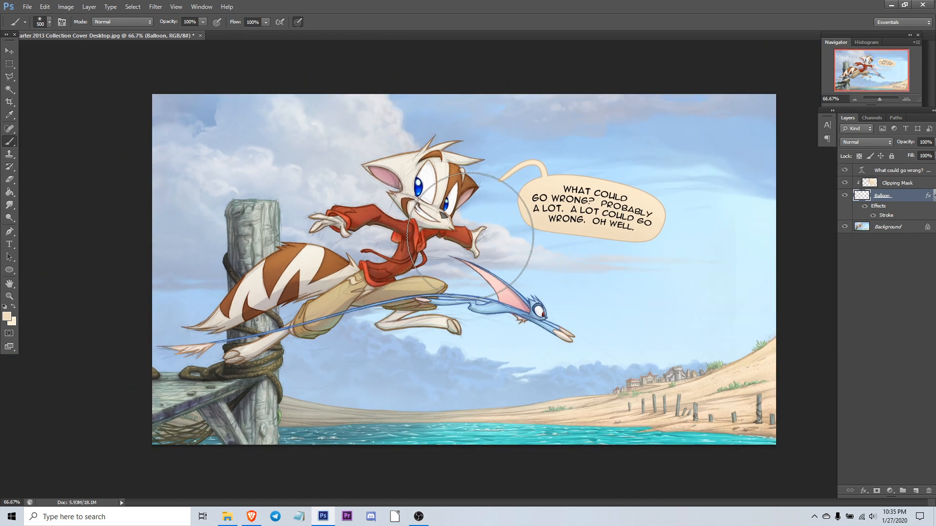
{"action": "left_click", "coordinate": [9, 51]}
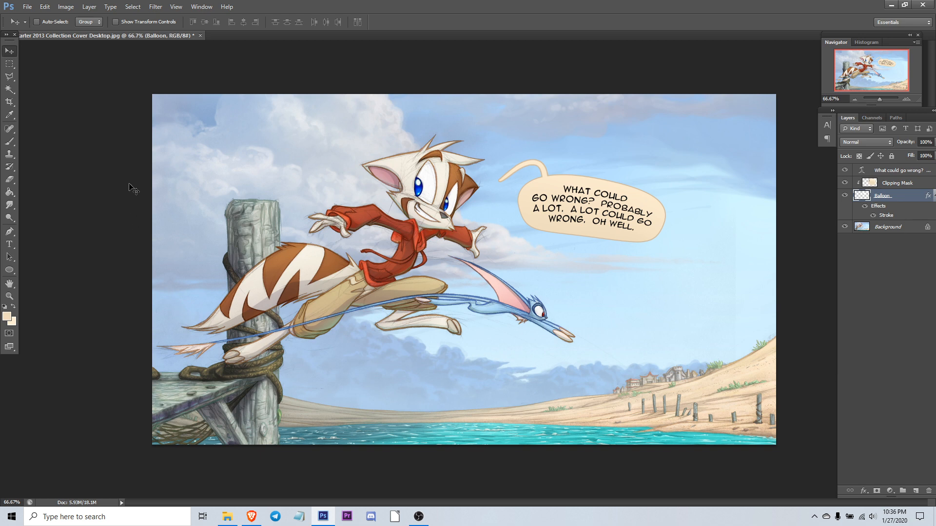
{"action": "key", "text": "ctrl+minus"}
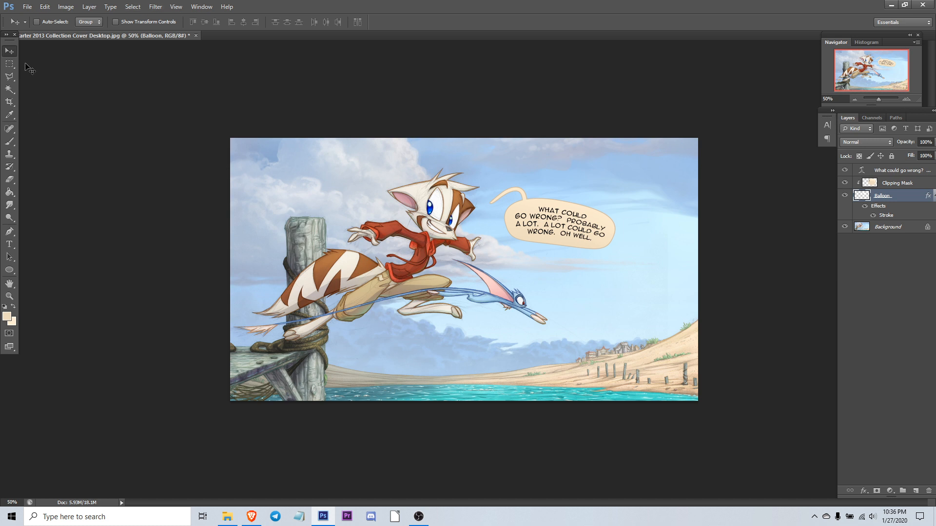
{"action": "left_click", "coordinate": [11, 77]}
{"action": "left_click", "coordinate": [11, 65]}
{"action": "left_click", "coordinate": [9, 52]}
{"action": "left_click", "coordinate": [10, 64]}
{"action": "left_click", "coordinate": [11, 72]}
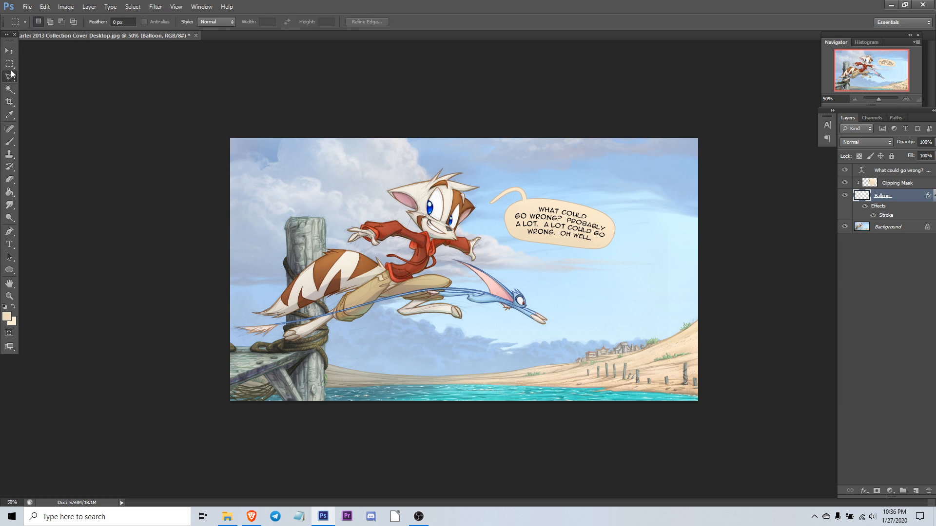
{"action": "left_click", "coordinate": [10, 64]}
{"action": "left_click", "coordinate": [10, 51]}
{"action": "left_click", "coordinate": [11, 65]}
{"action": "left_click", "coordinate": [11, 77]}
{"action": "left_click", "coordinate": [11, 64]}
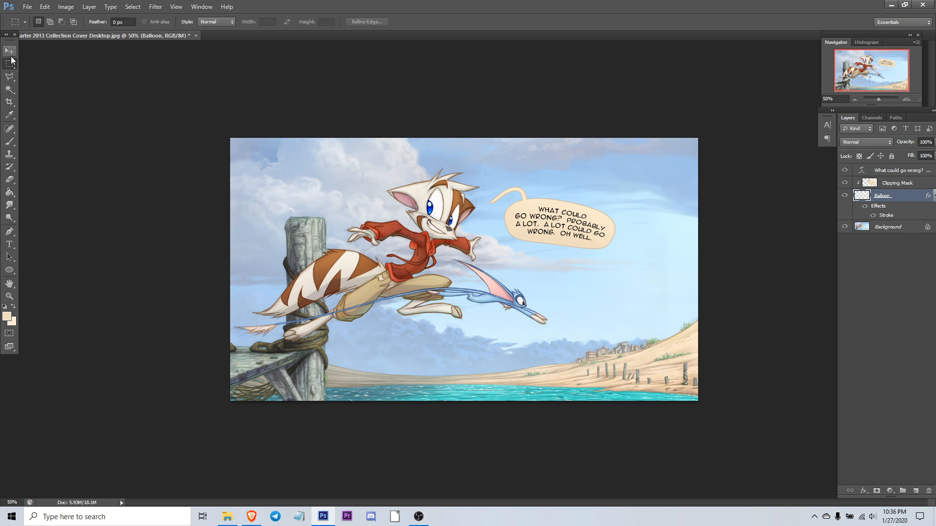
{"action": "left_click", "coordinate": [9, 51]}
{"action": "left_click", "coordinate": [10, 64]}
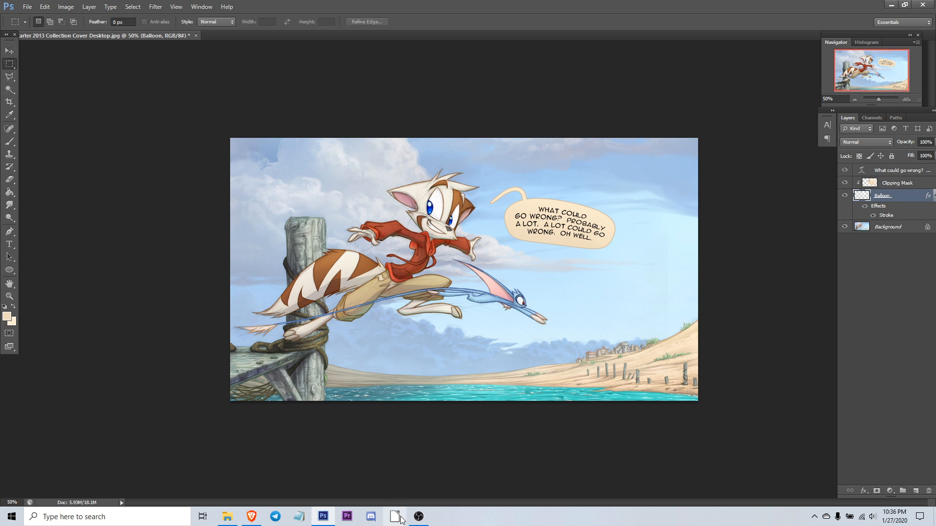
{"action": "left_click", "coordinate": [418, 516]}
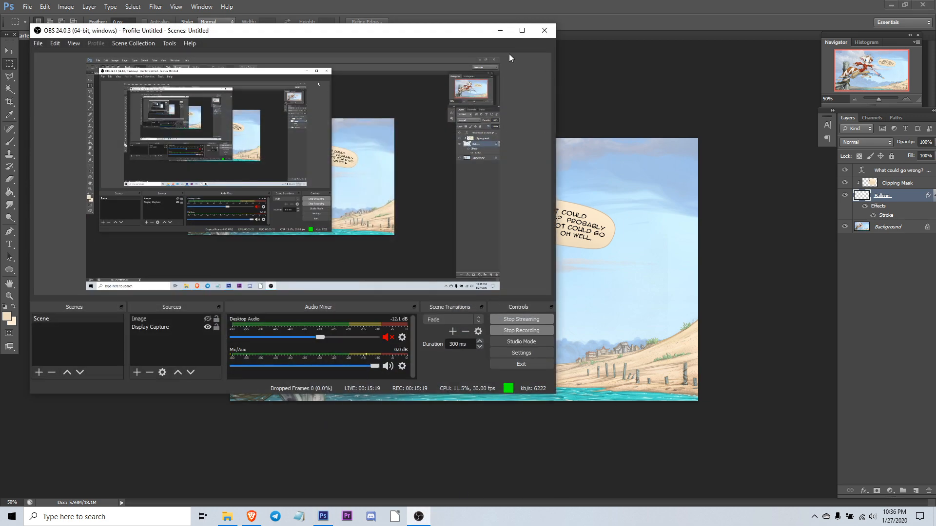